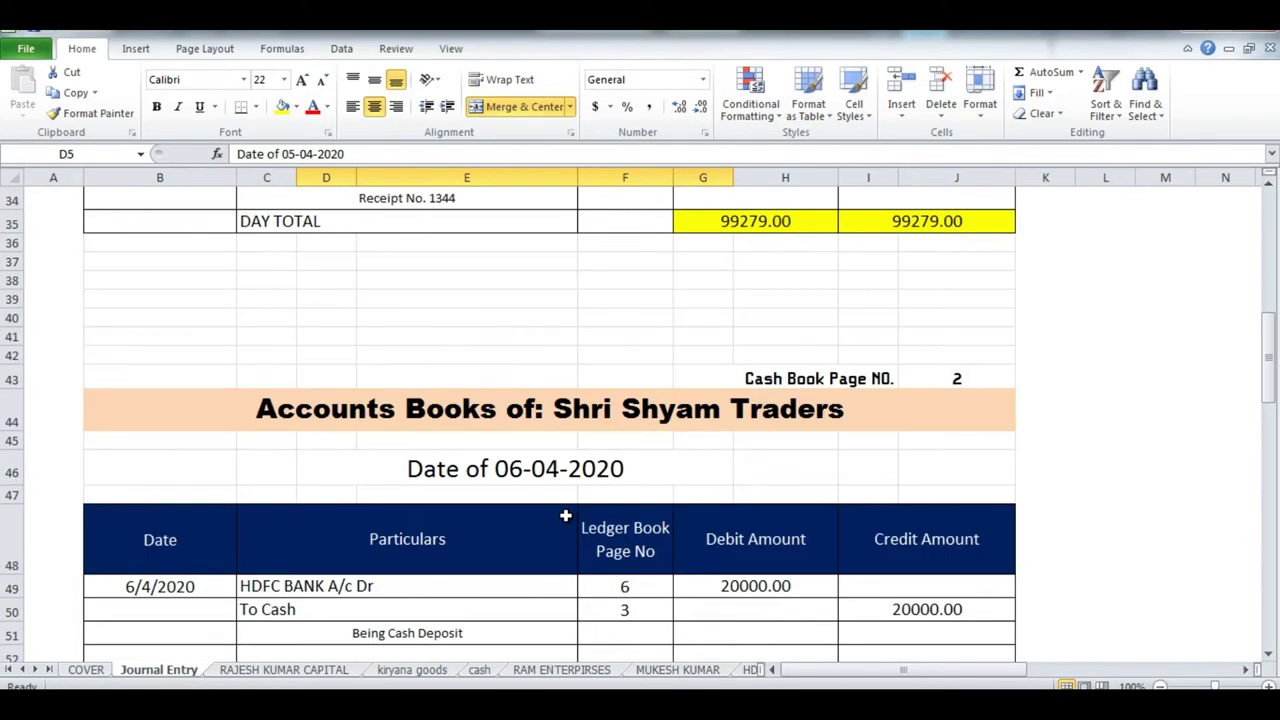
# - Review the journal entries dated 06-04-2020 and 30-04-2020, including the bank charges and shop rent postings
pyautogui.click(541, 471)
pyautogui.scroll(-15, 541, 480)
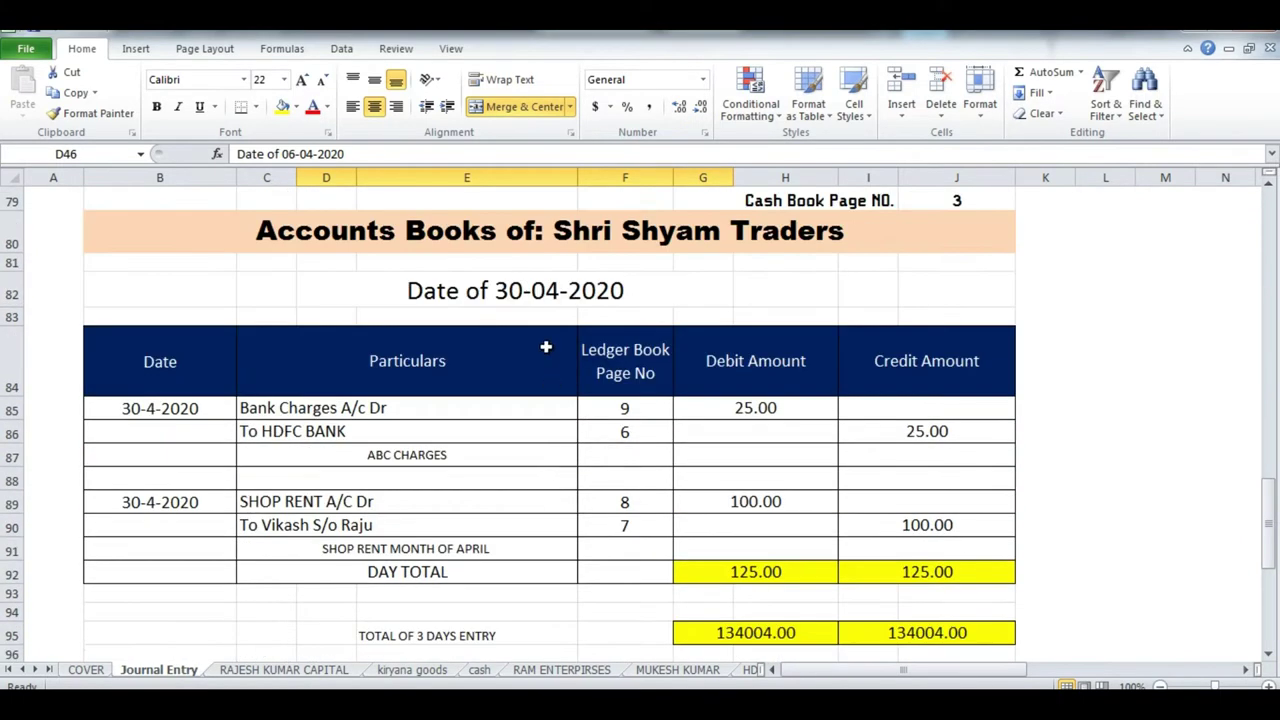
pyautogui.click(522, 292)
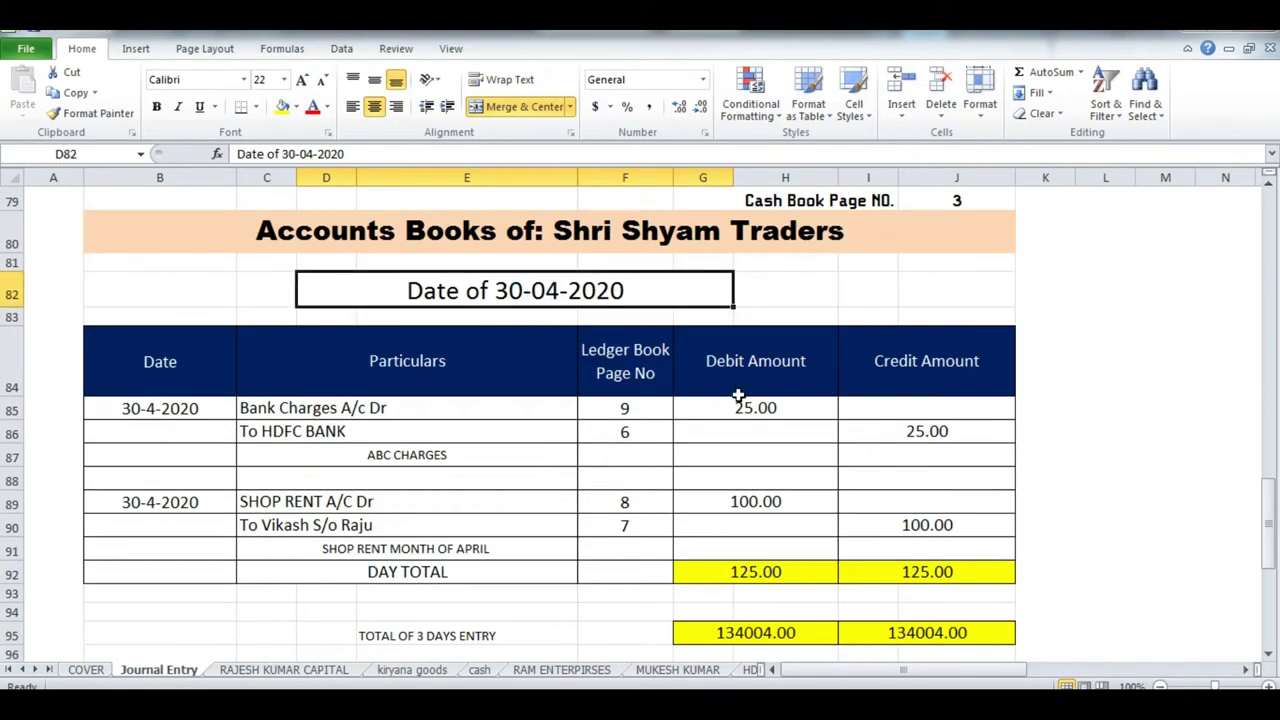
pyautogui.click(358, 416)
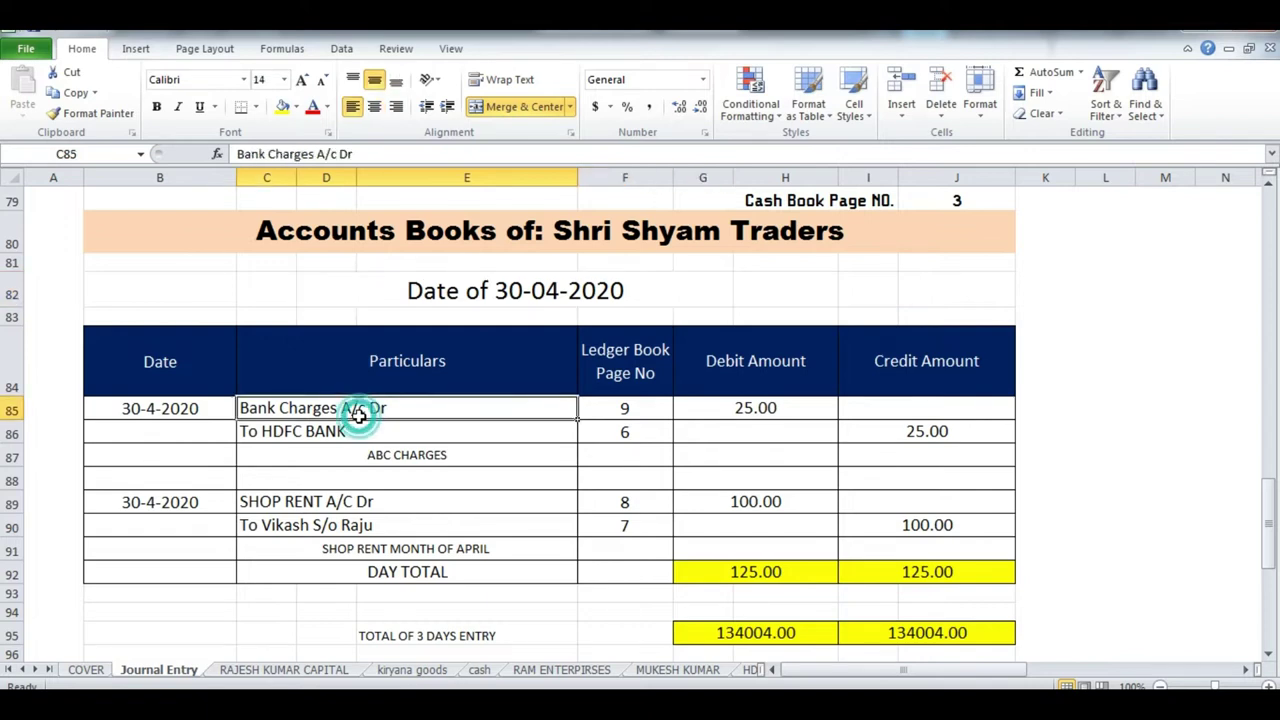
pyautogui.click(340, 501)
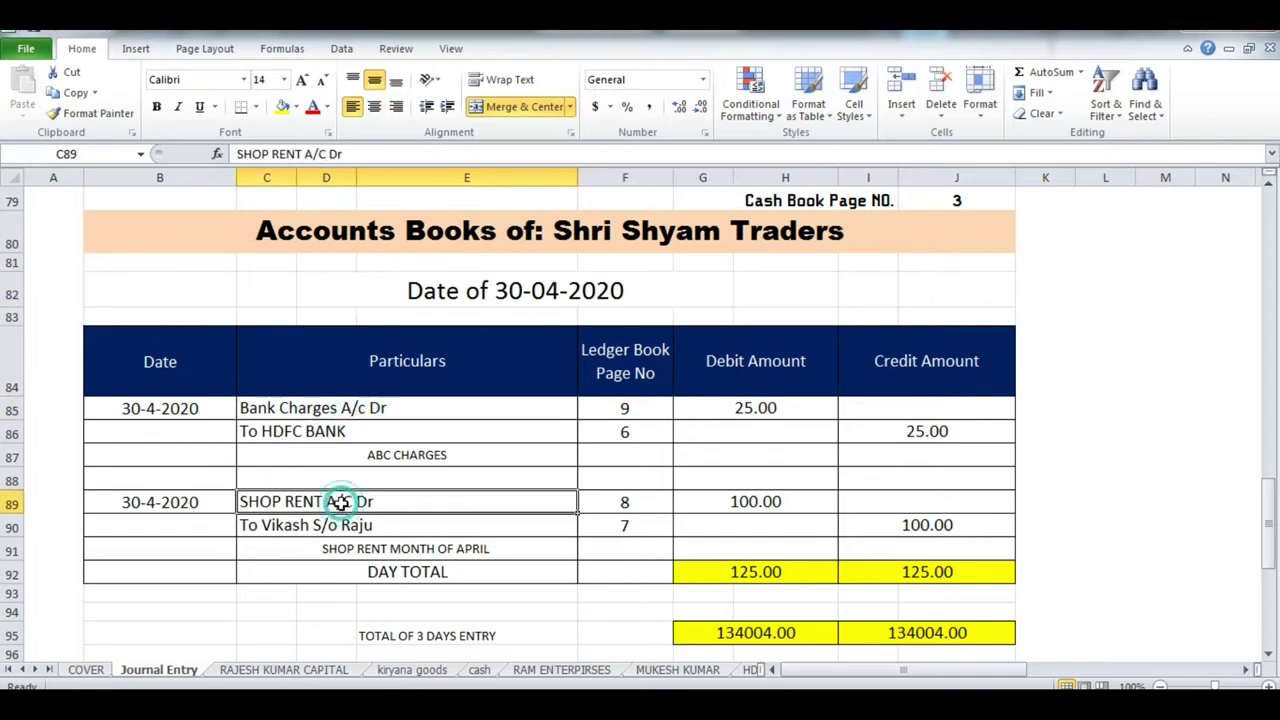
pyautogui.click(302, 408)
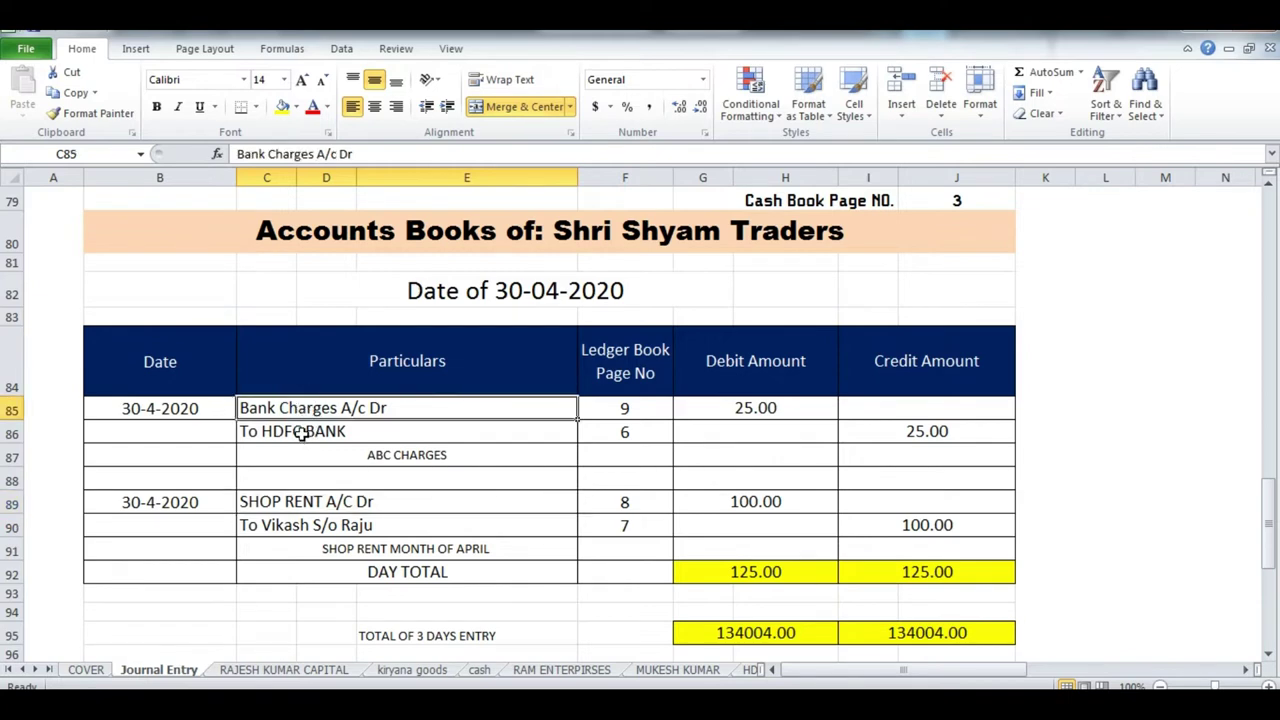
pyautogui.click(300, 432)
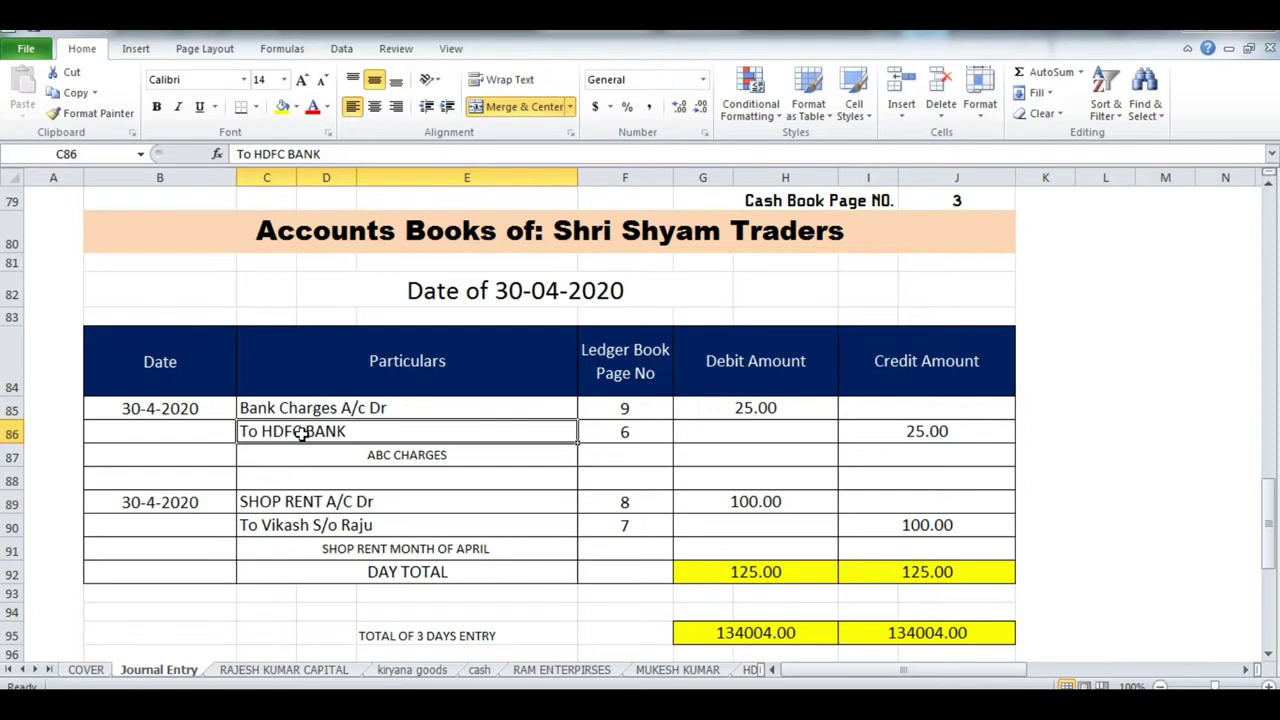
pyautogui.click(442, 410)
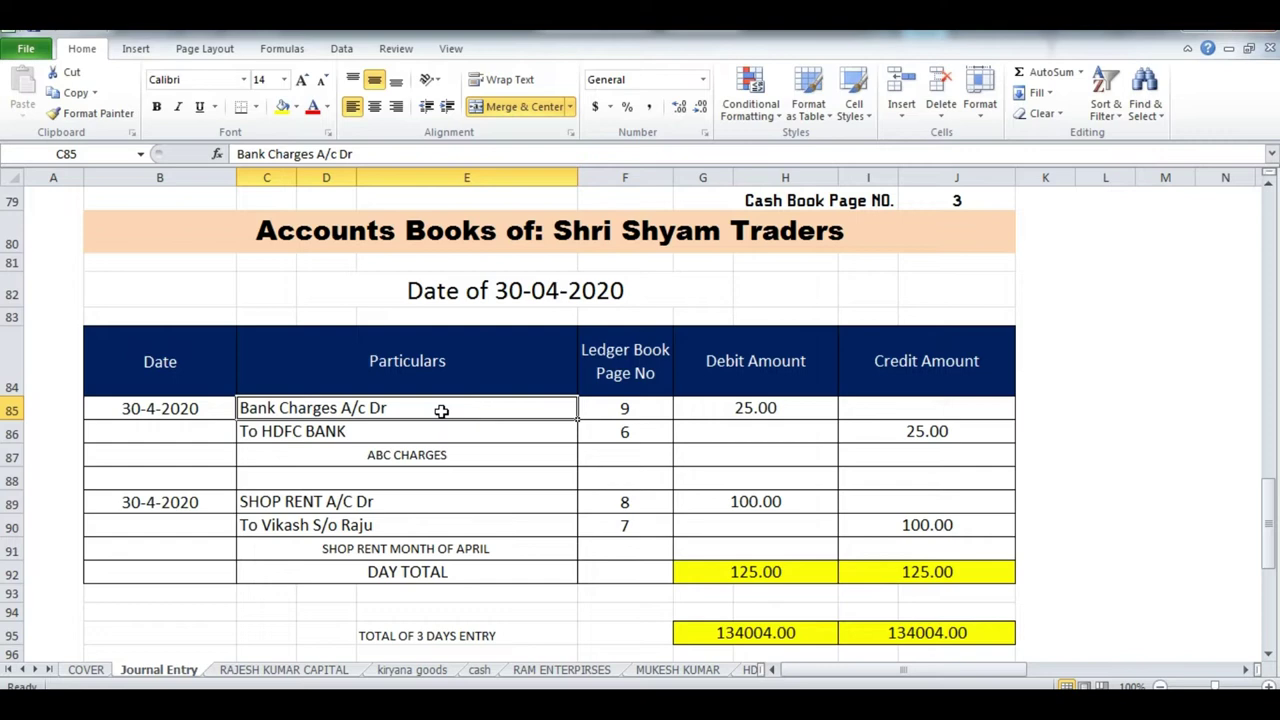
pyautogui.click(375, 436)
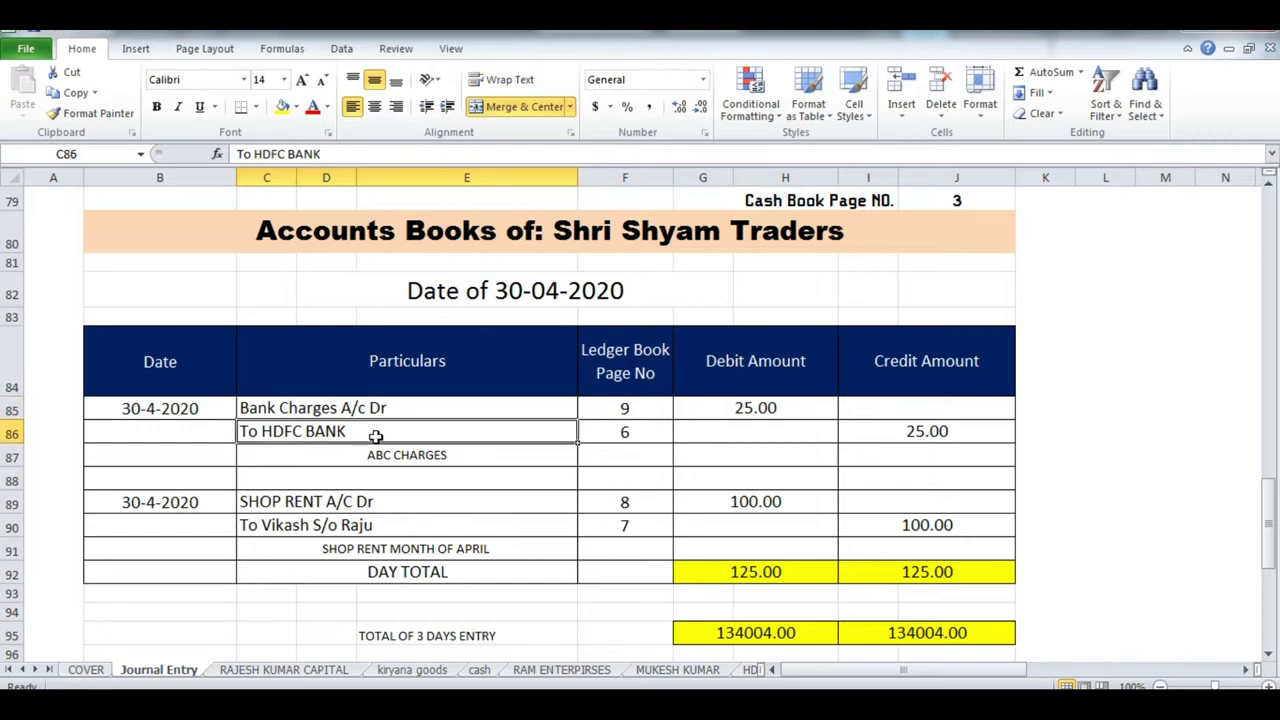
pyautogui.click(396, 505)
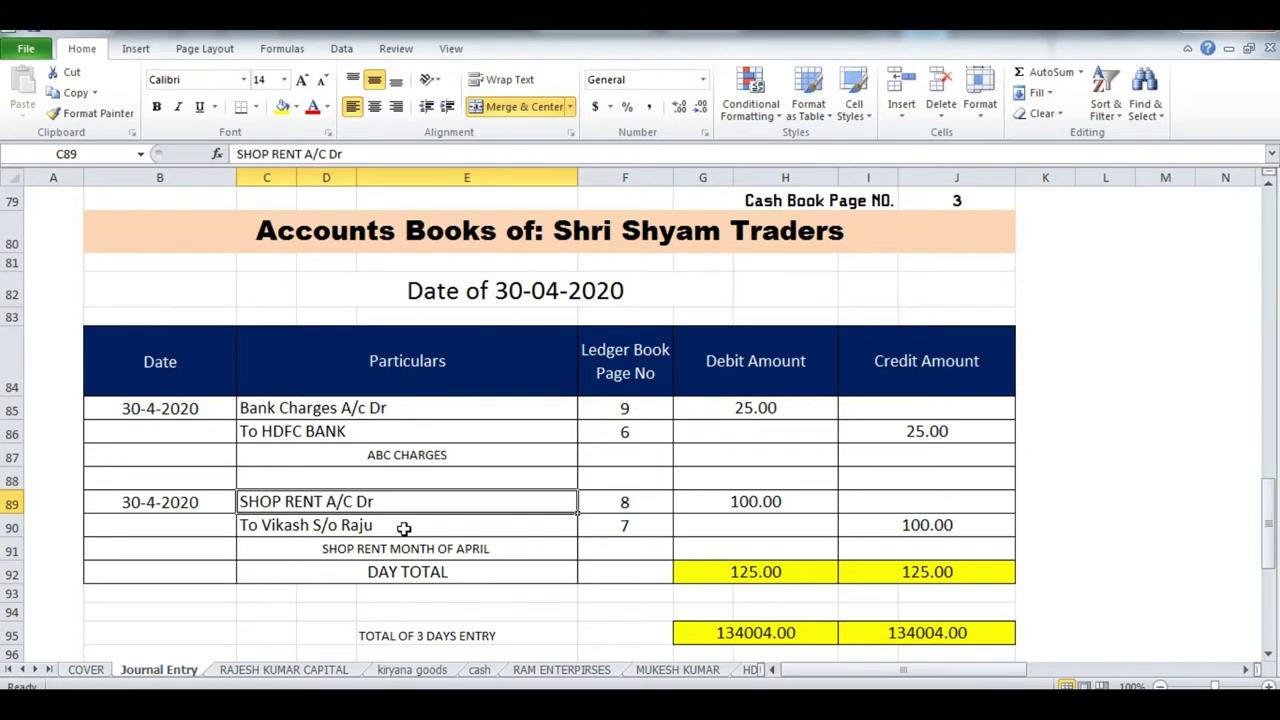
pyautogui.click(403, 528)
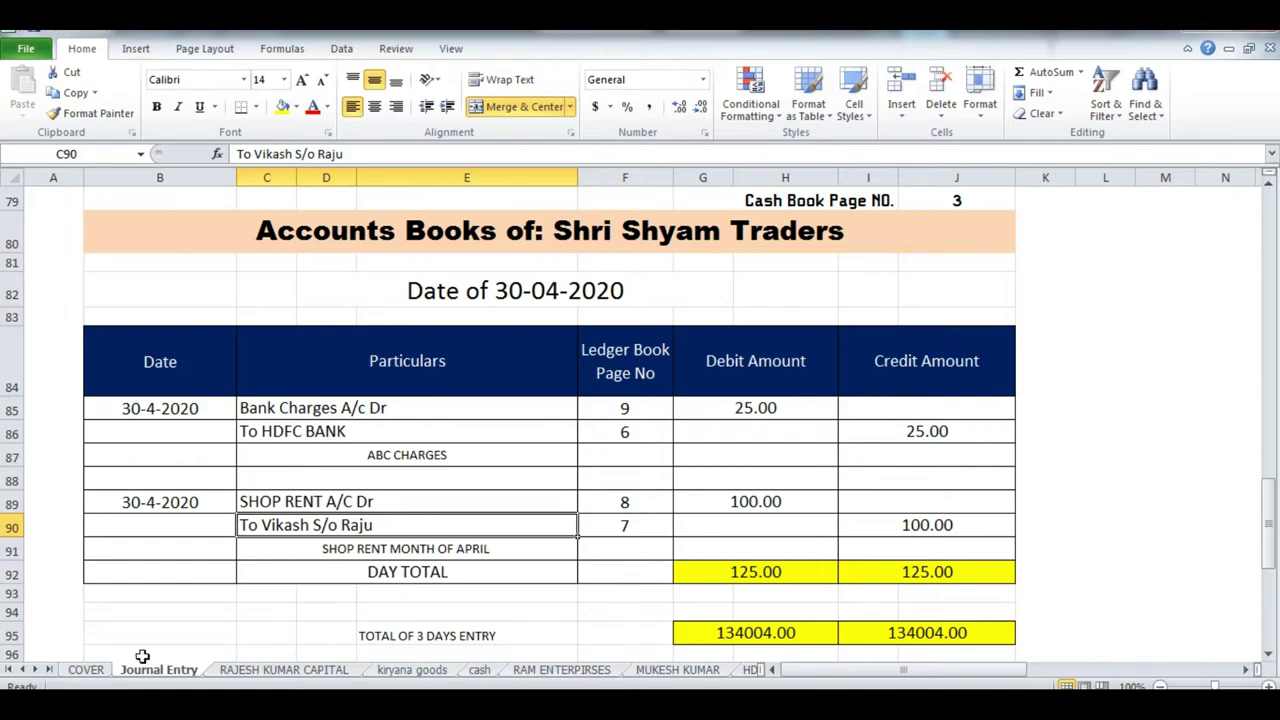
# - View the SHOP RENT and BANK EXP ledger sheets at the end of the workbook
pyautogui.click(48, 669)
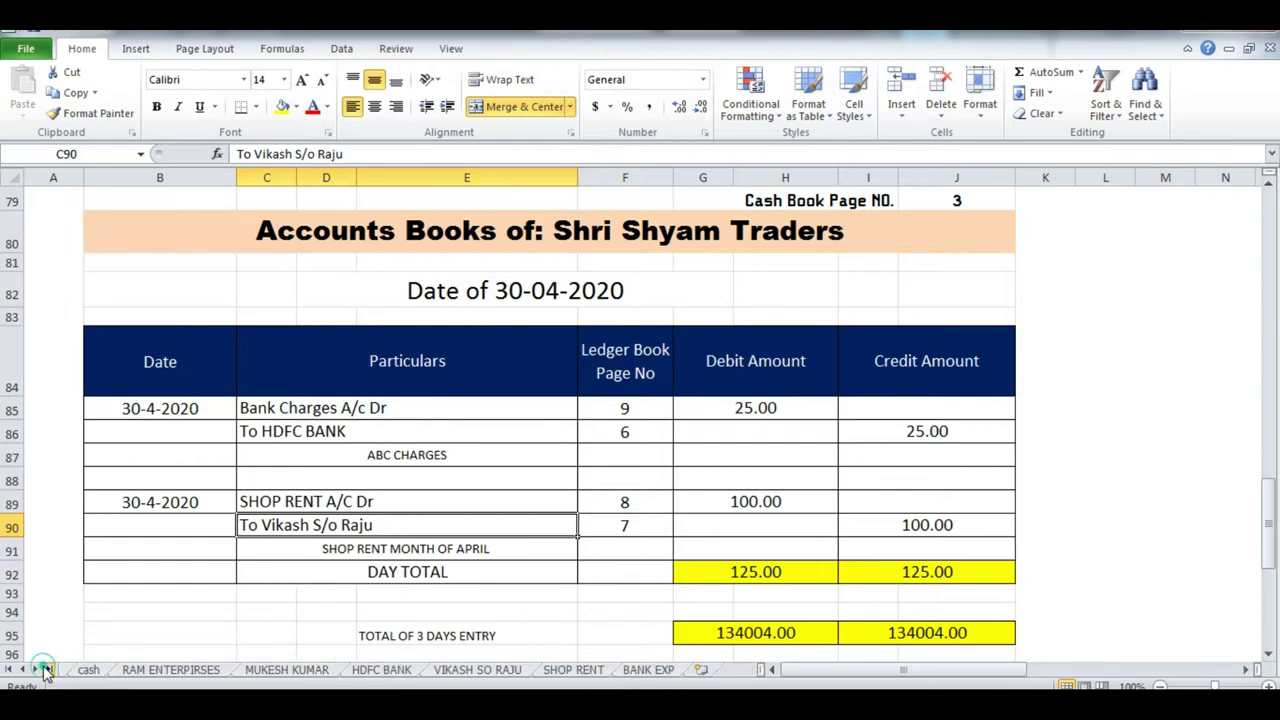
pyautogui.click(573, 669)
pyautogui.click(648, 669)
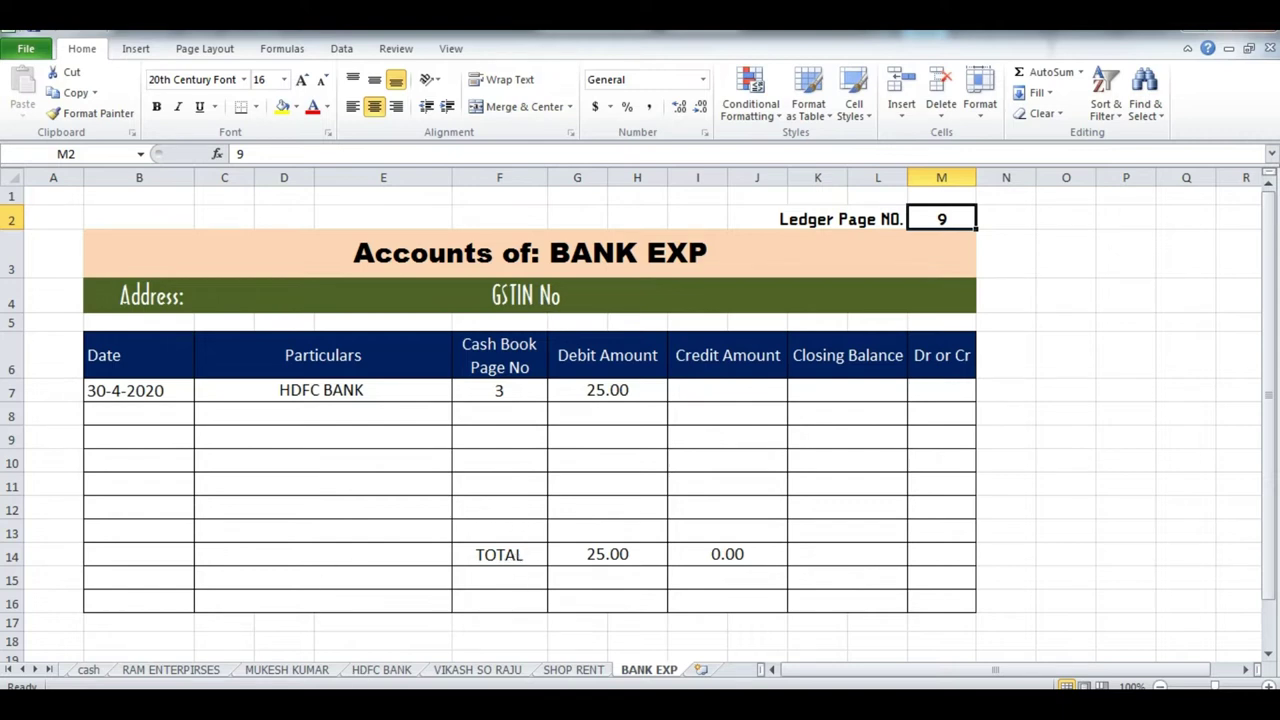
# - Switch to the TRIAL BALANCE workbook and examine its ledger names, ledger page numbers and empty debit column
pyautogui.moveTo(432, 705)
pyautogui.click(363, 606)
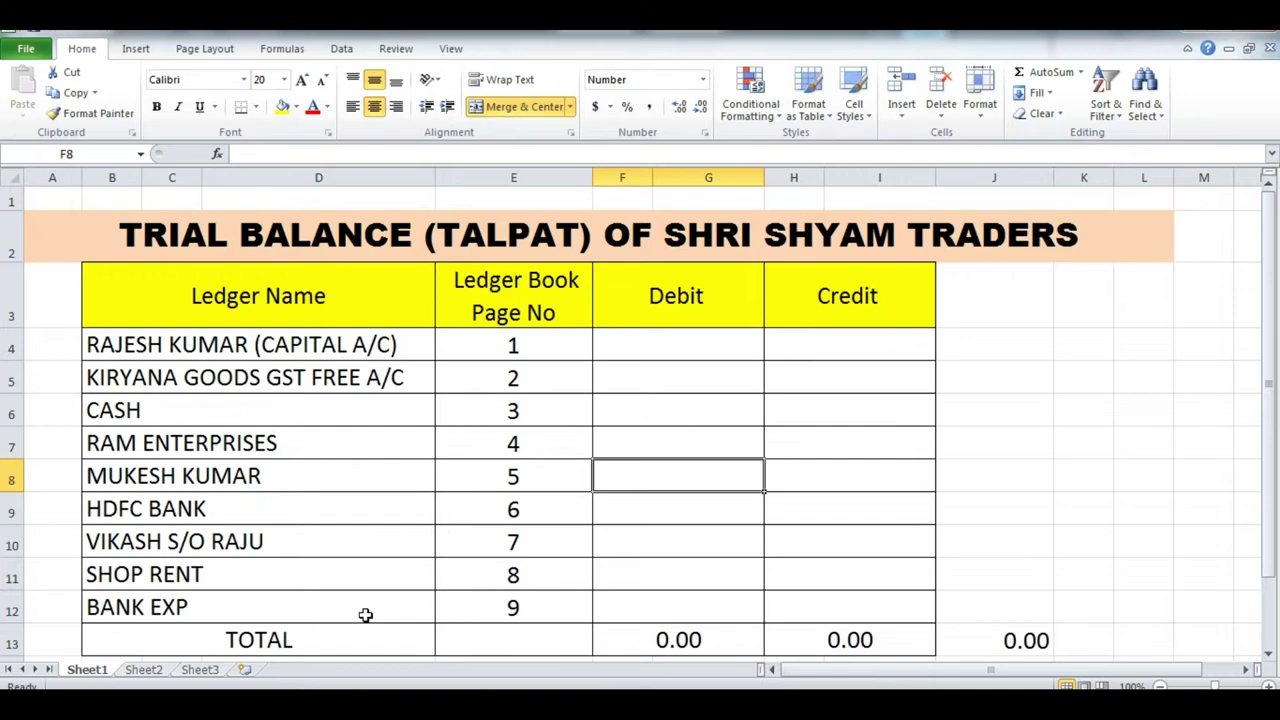
pyautogui.click(127, 342)
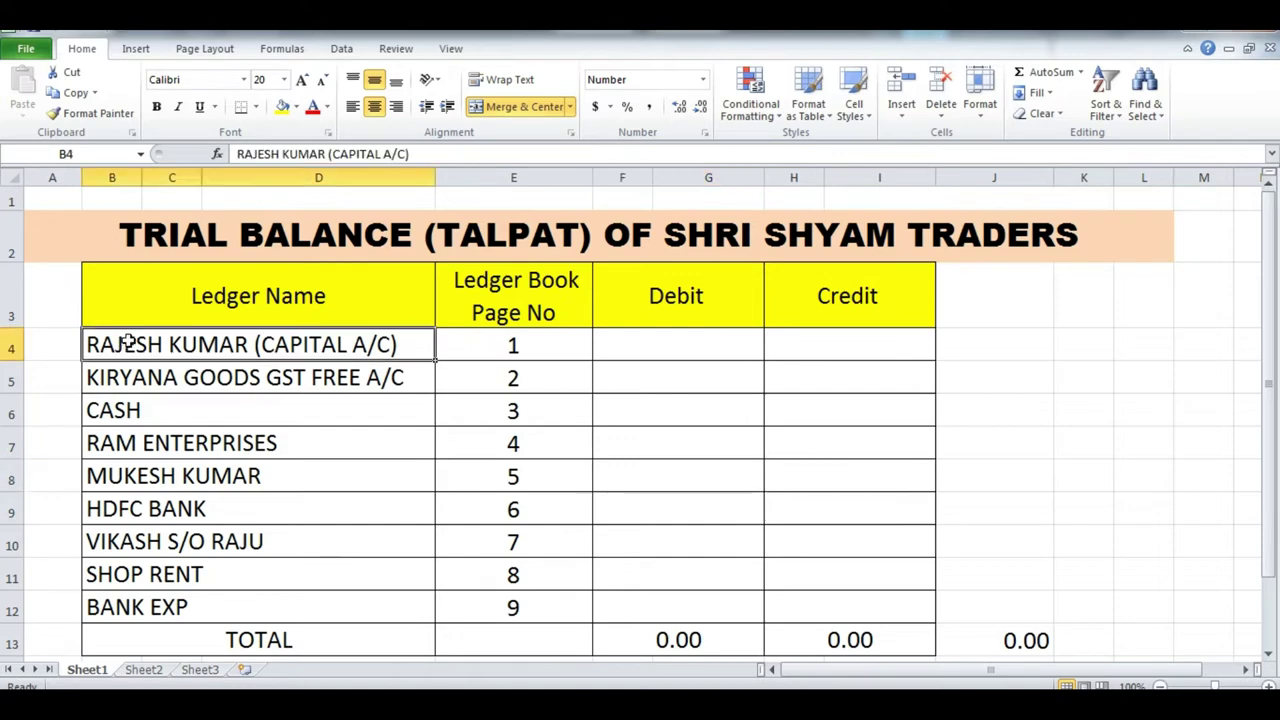
pyautogui.click(156, 603)
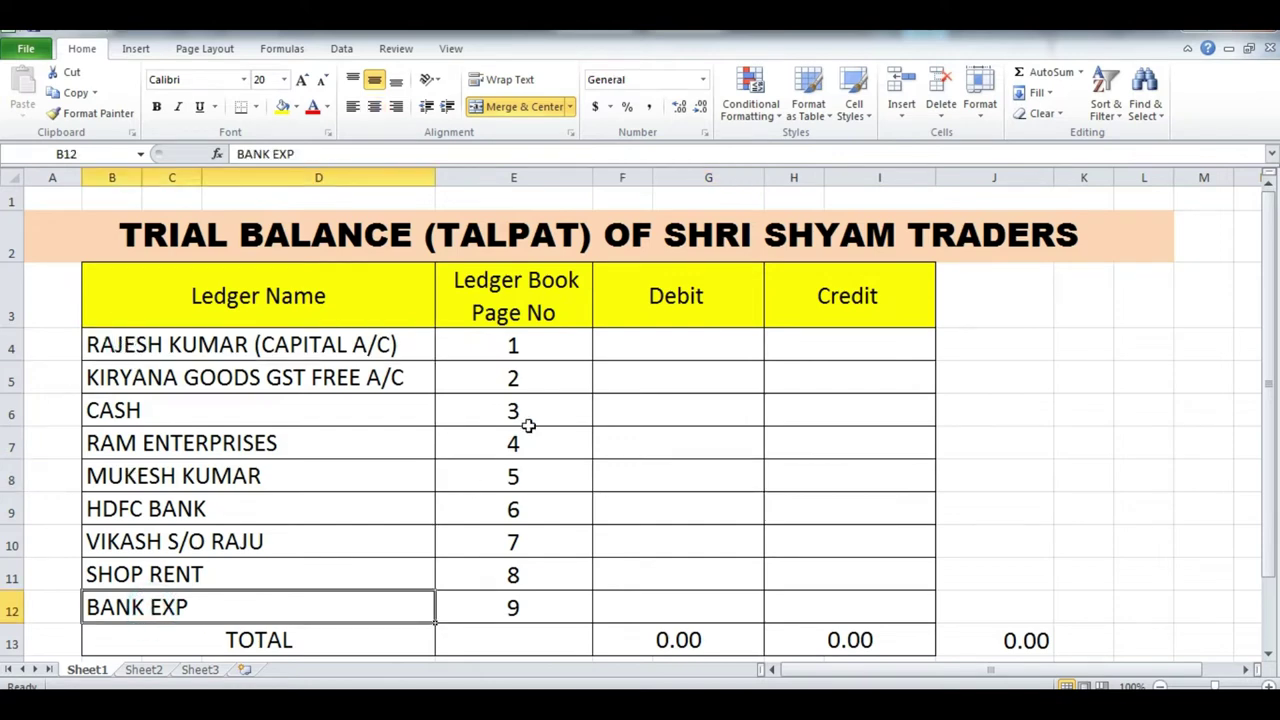
pyautogui.click(510, 298)
pyautogui.click(520, 348)
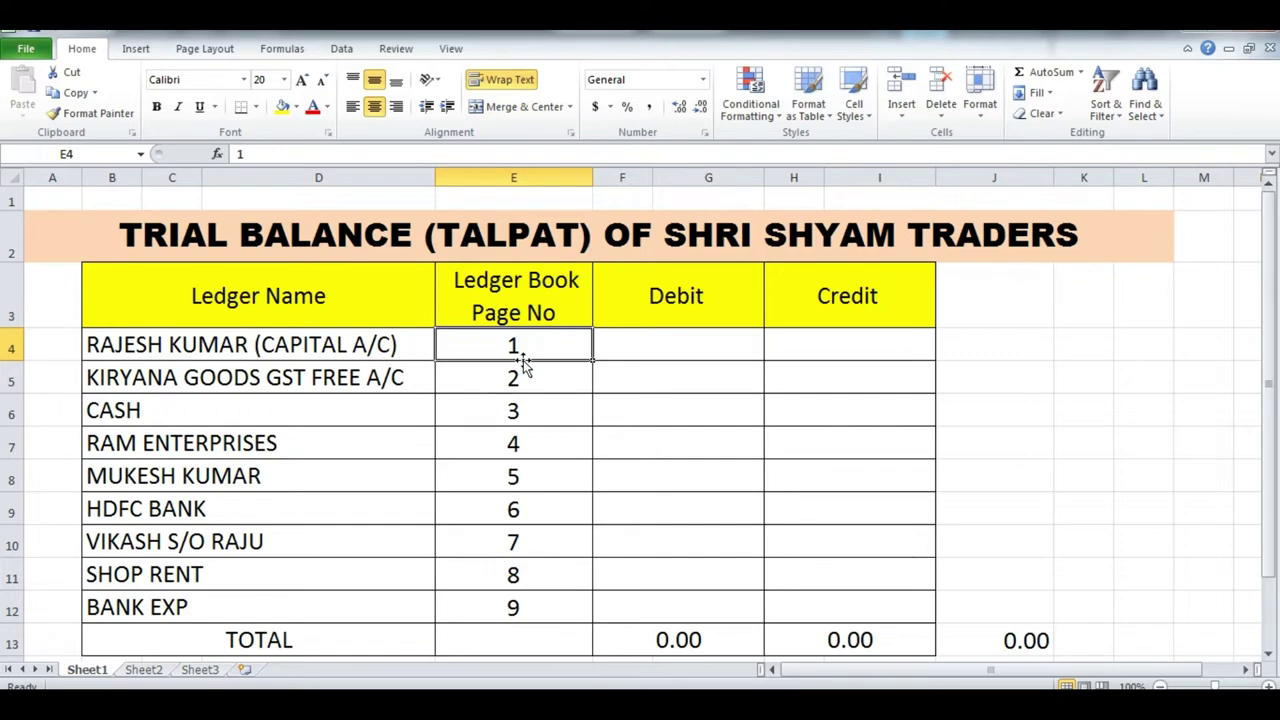
pyautogui.click(638, 347)
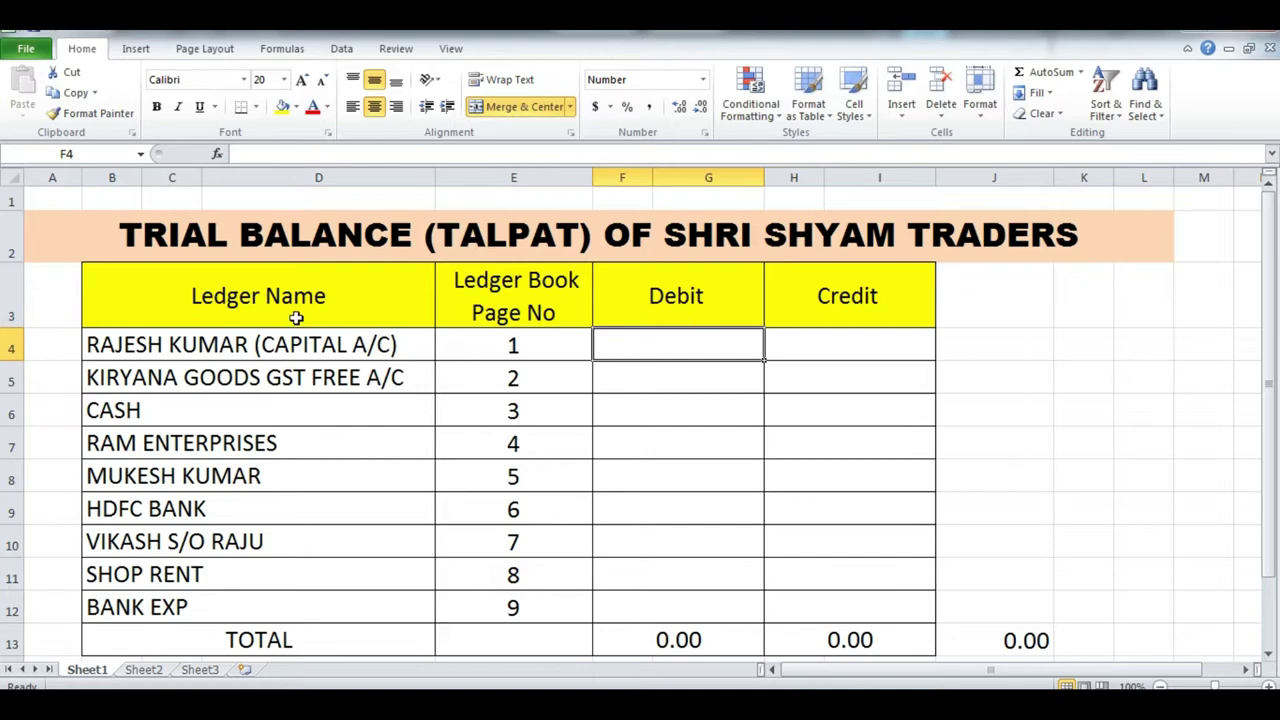
pyautogui.click(266, 342)
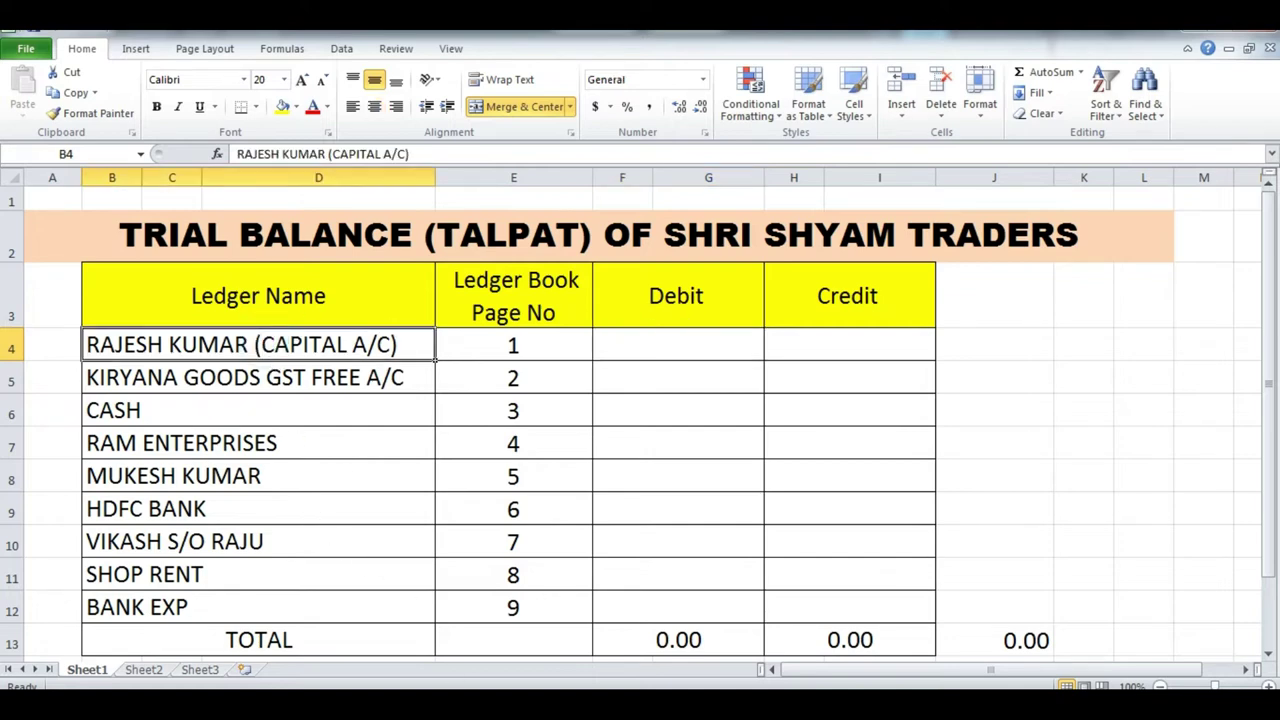
# - Look up the capital account's debit total in the ledger workbook and enter 0 as its trial balance debit
pyautogui.click(688, 340)
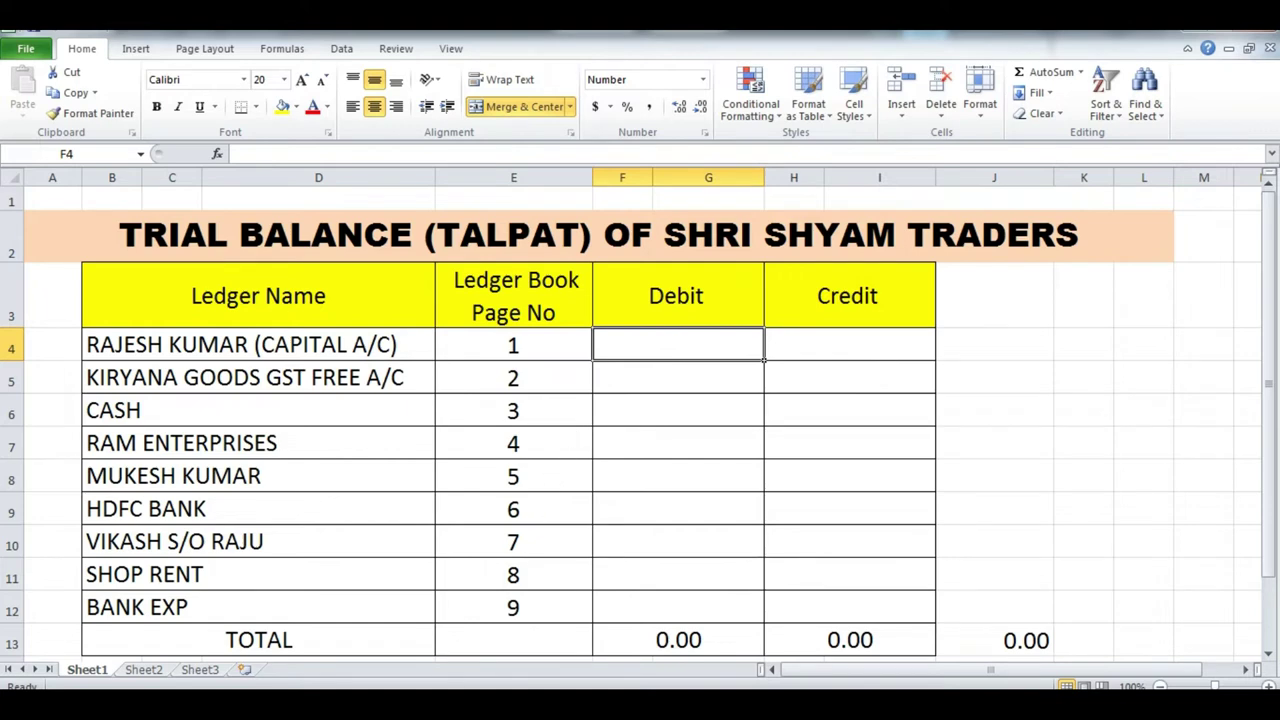
pyautogui.click(530, 630)
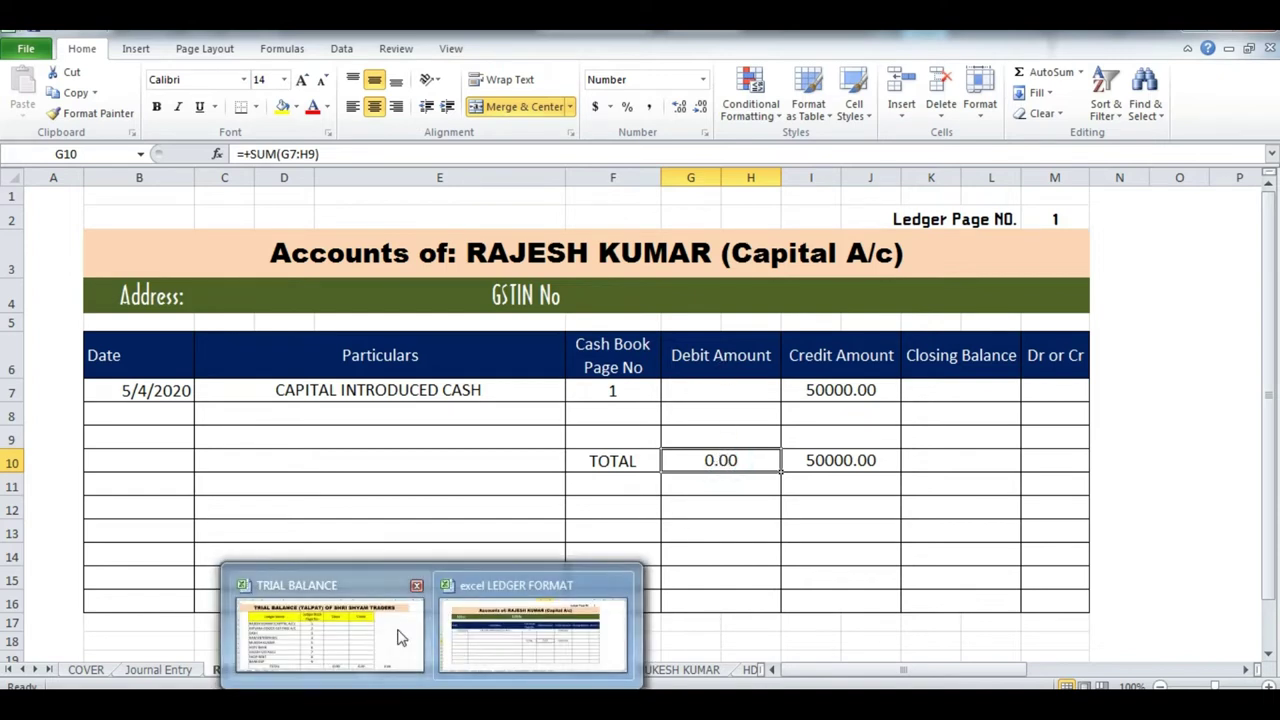
pyautogui.click(330, 622)
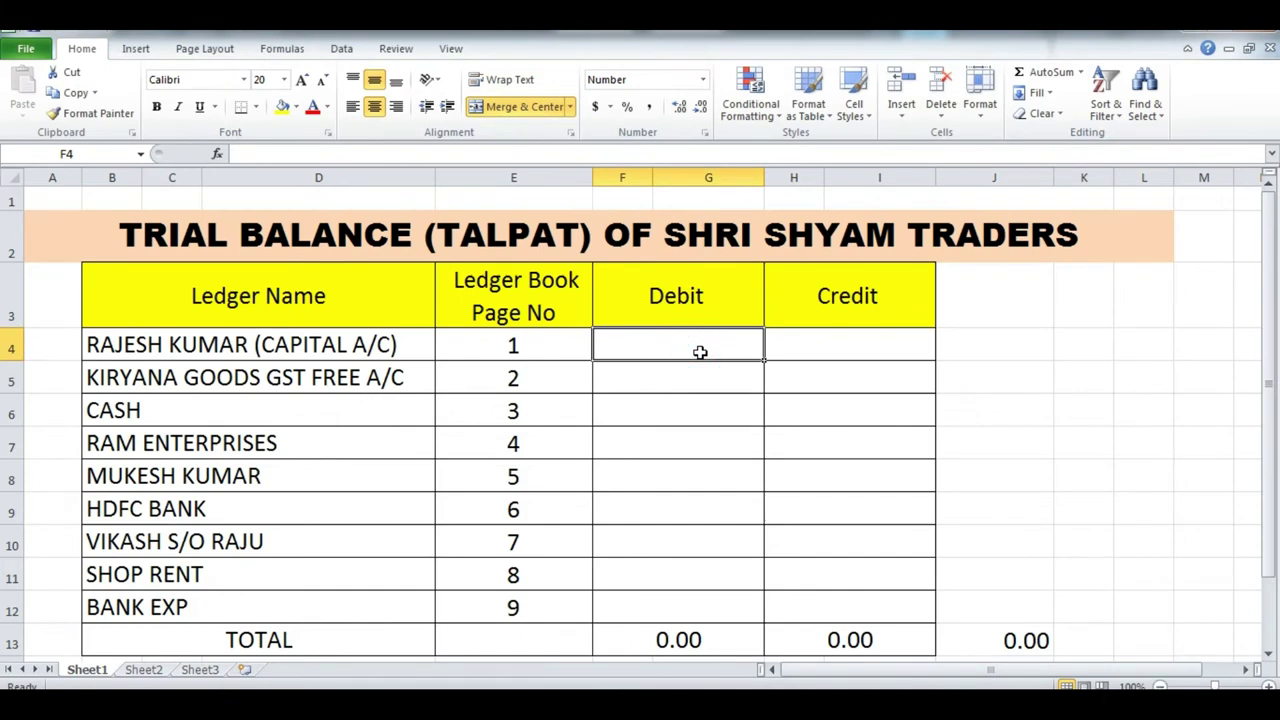
pyautogui.write('0')
pyautogui.press('Return')
# - Look up the capital account's credit total in the ledger workbook and enter 50000 as its trial balance credit
pyautogui.press('Up')
pyautogui.press('Right')
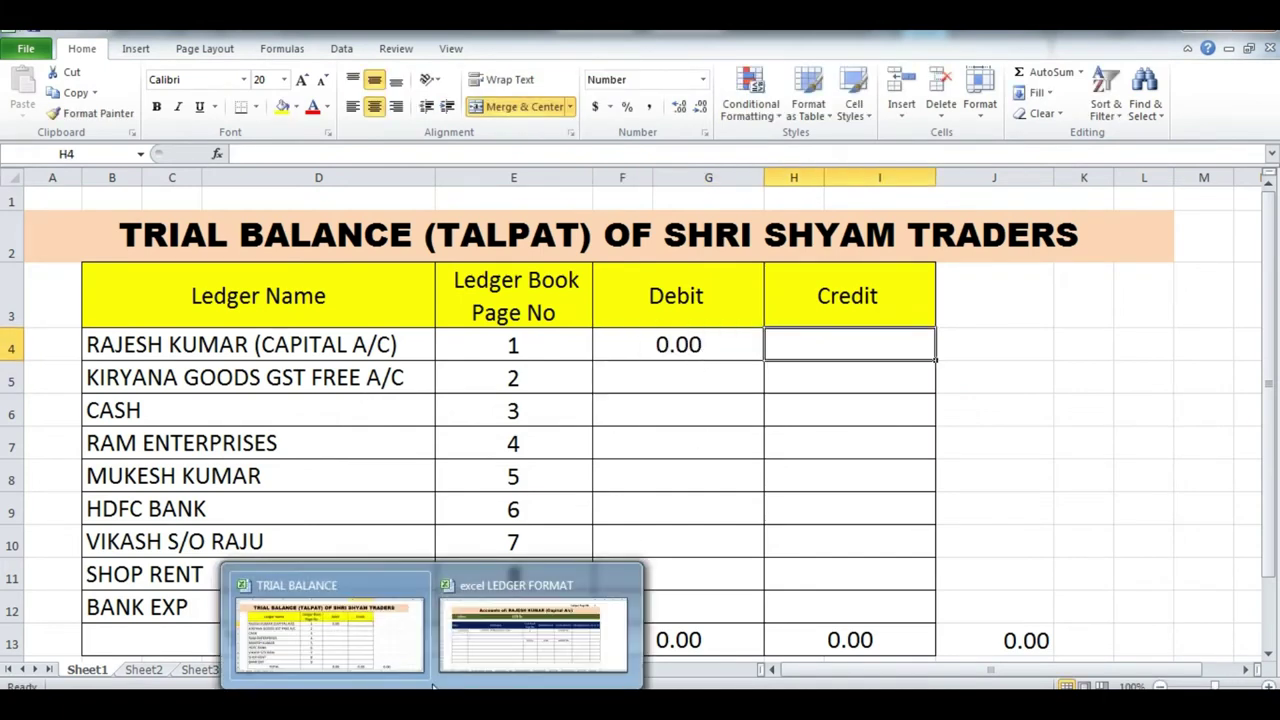
pyautogui.click(528, 622)
pyautogui.click(815, 464)
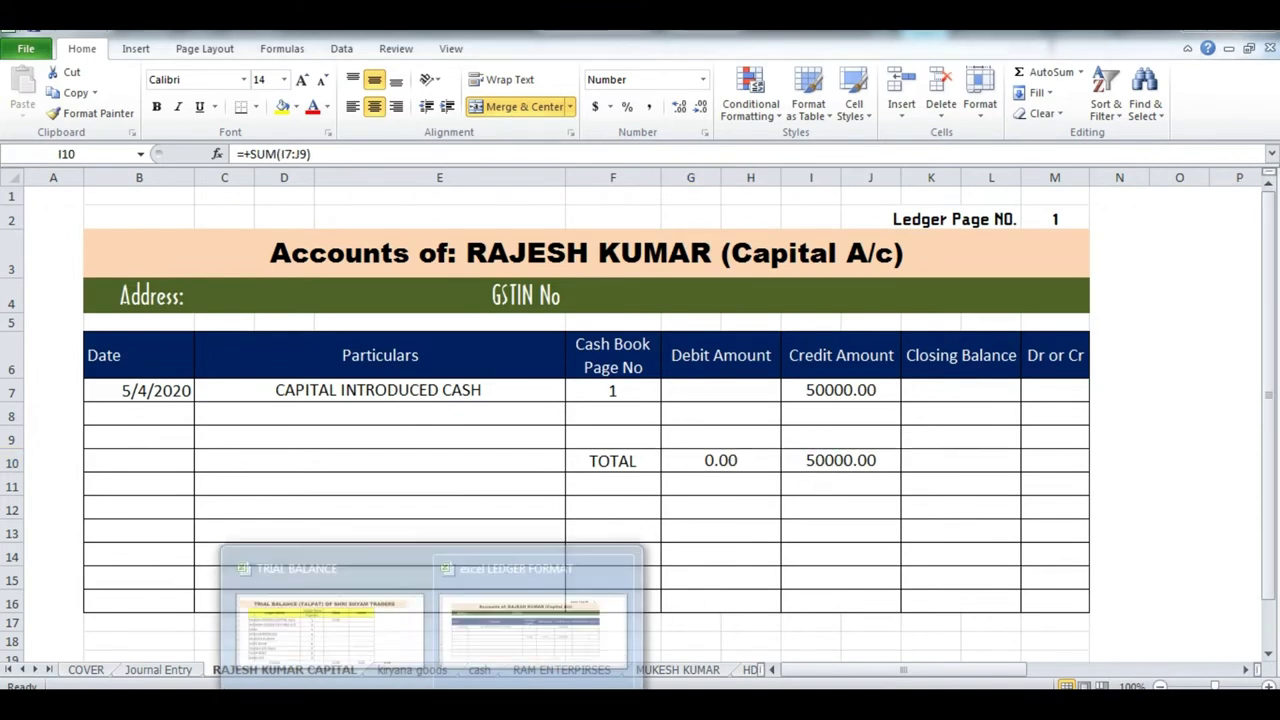
pyautogui.click(326, 614)
pyautogui.write('50000')
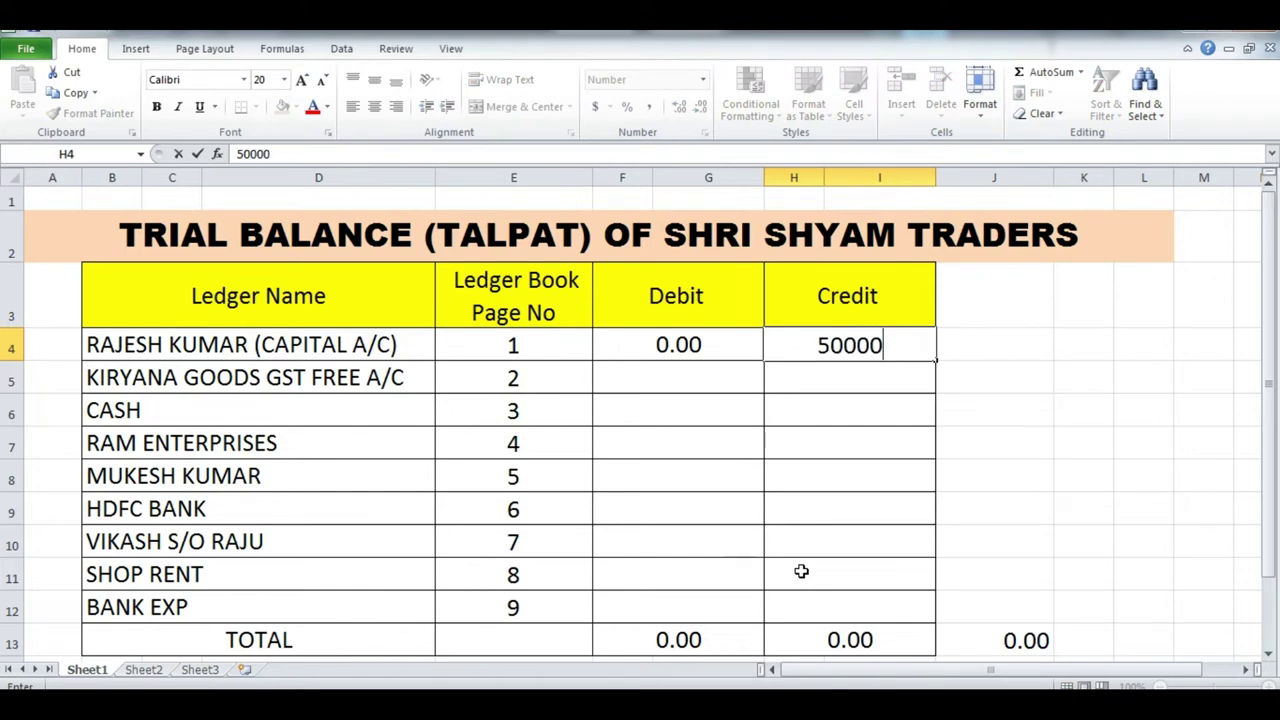
pyautogui.press('Return')
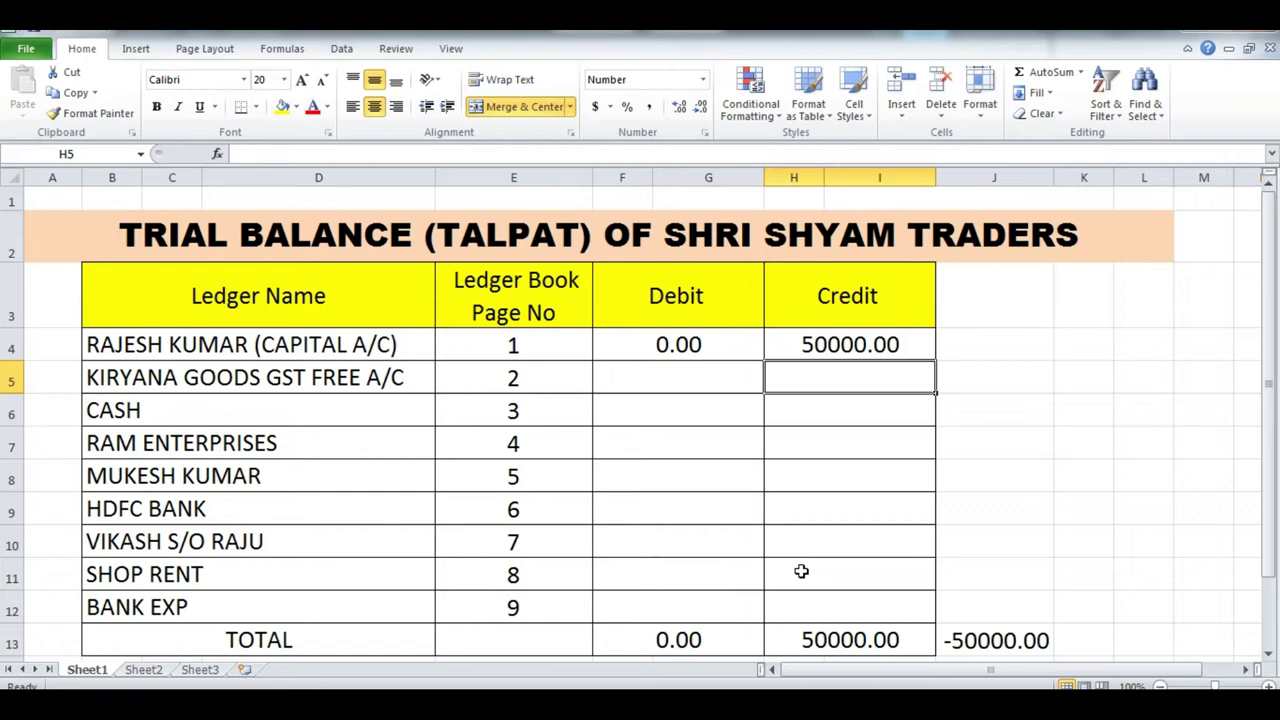
# - Transfer the kiryana goods ledger totals to its trial balance row, entering debit 35471 and credit 10808
pyautogui.press('Left')
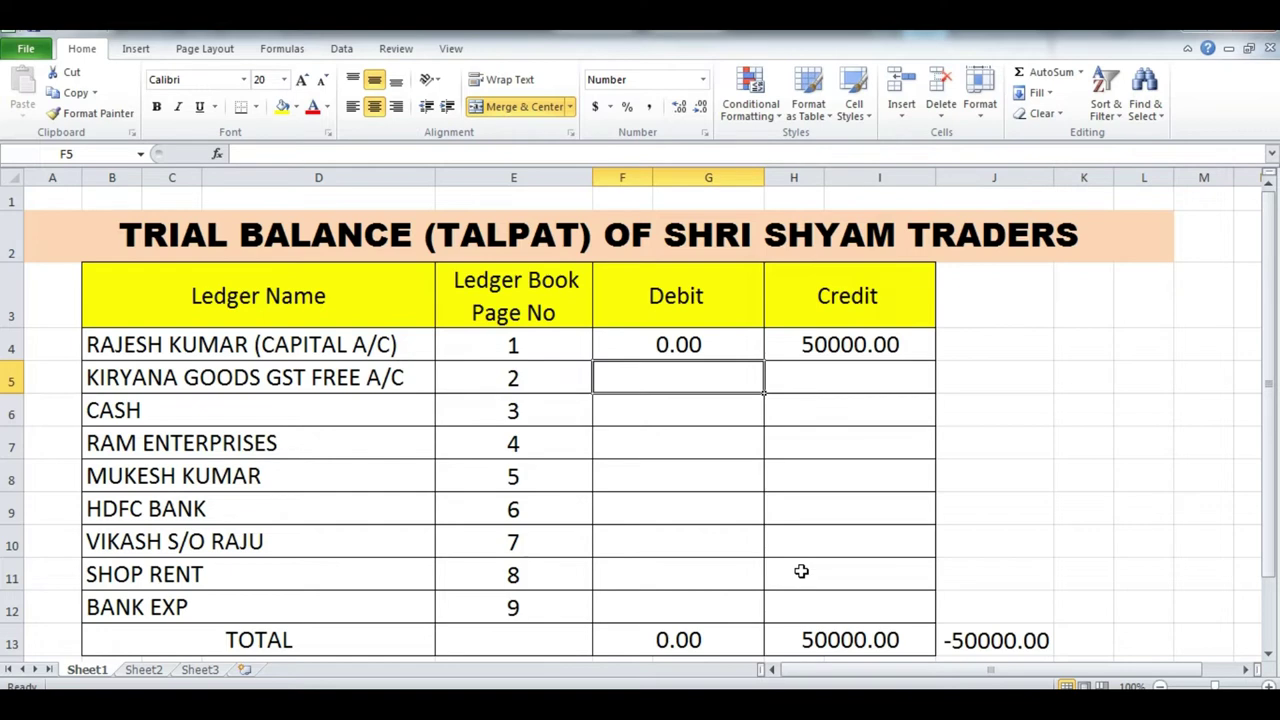
pyautogui.hotkey('ctrl', 'Tab')
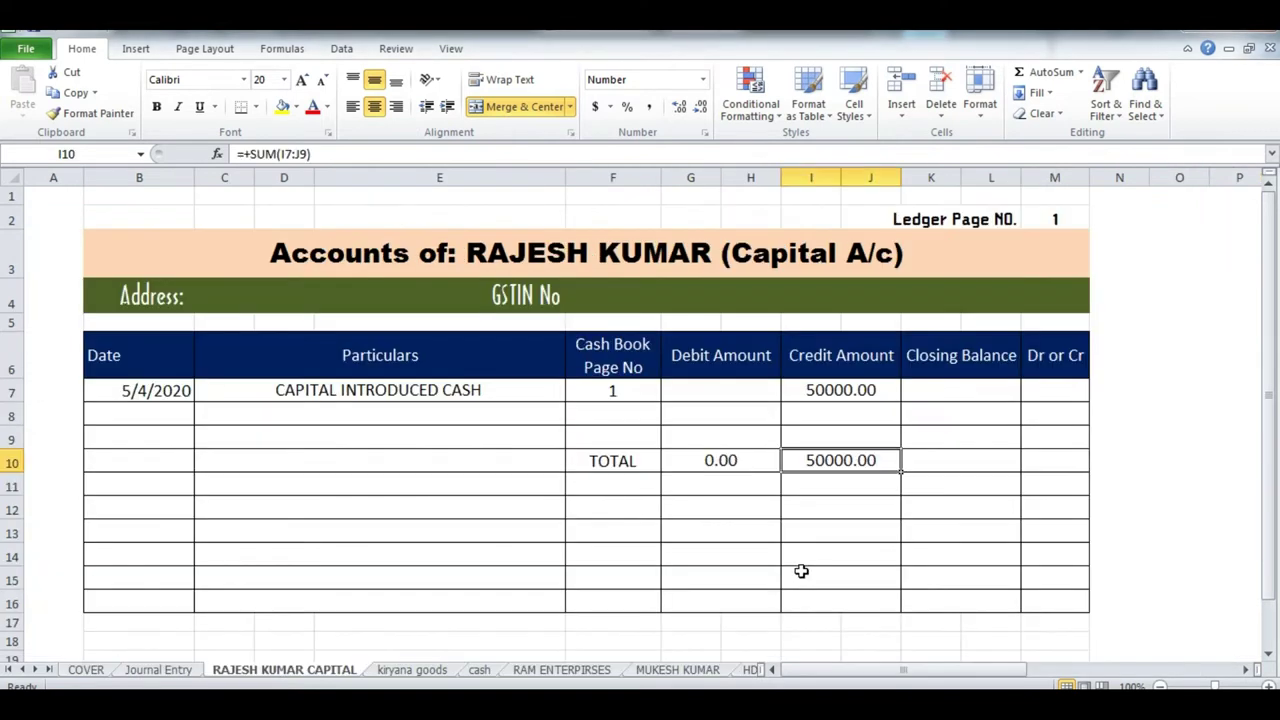
pyautogui.click(405, 669)
pyautogui.click(683, 507)
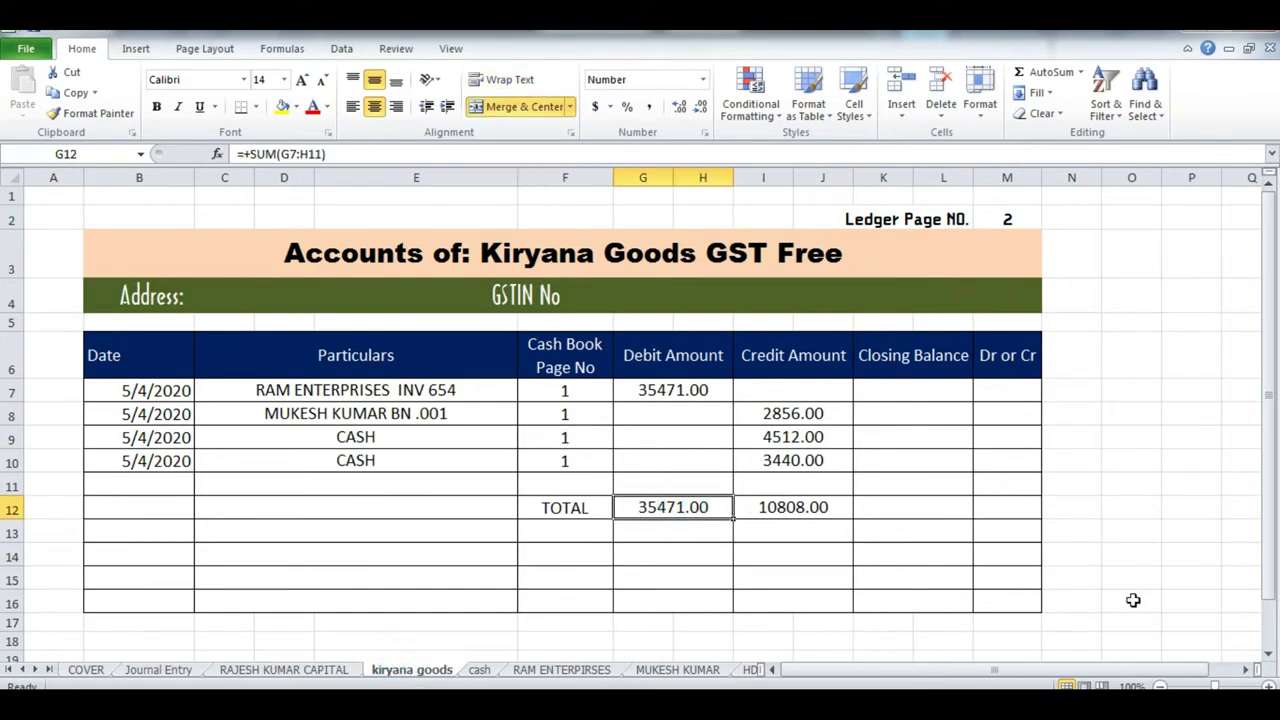
pyautogui.hotkey('ctrl', 'Tab')
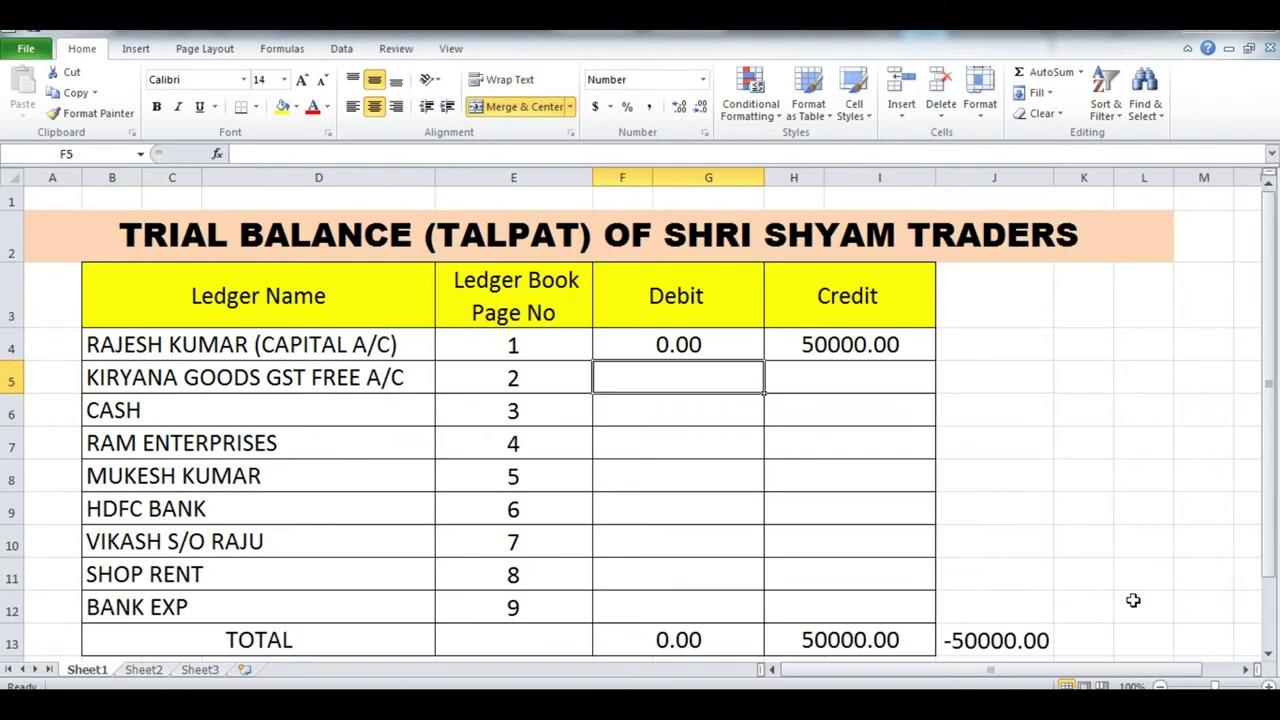
pyautogui.write('35471')
pyautogui.press('Tab')
pyautogui.write('10808')
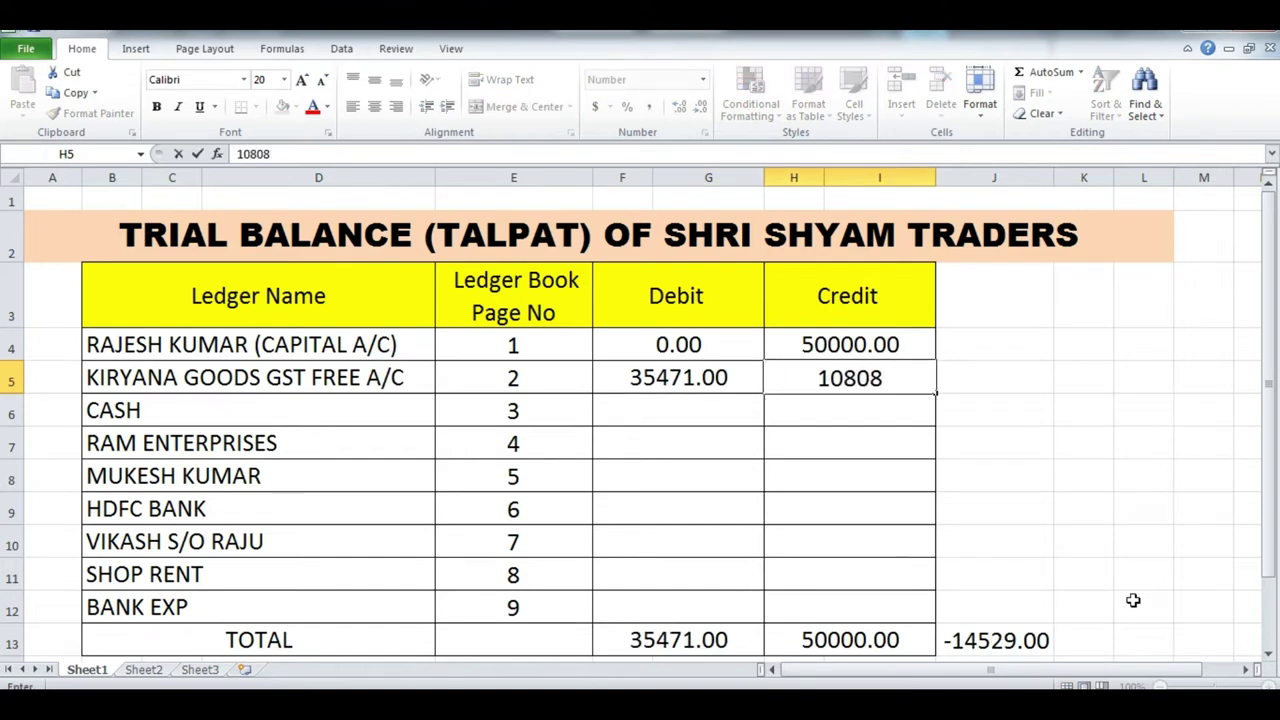
pyautogui.press('Down')
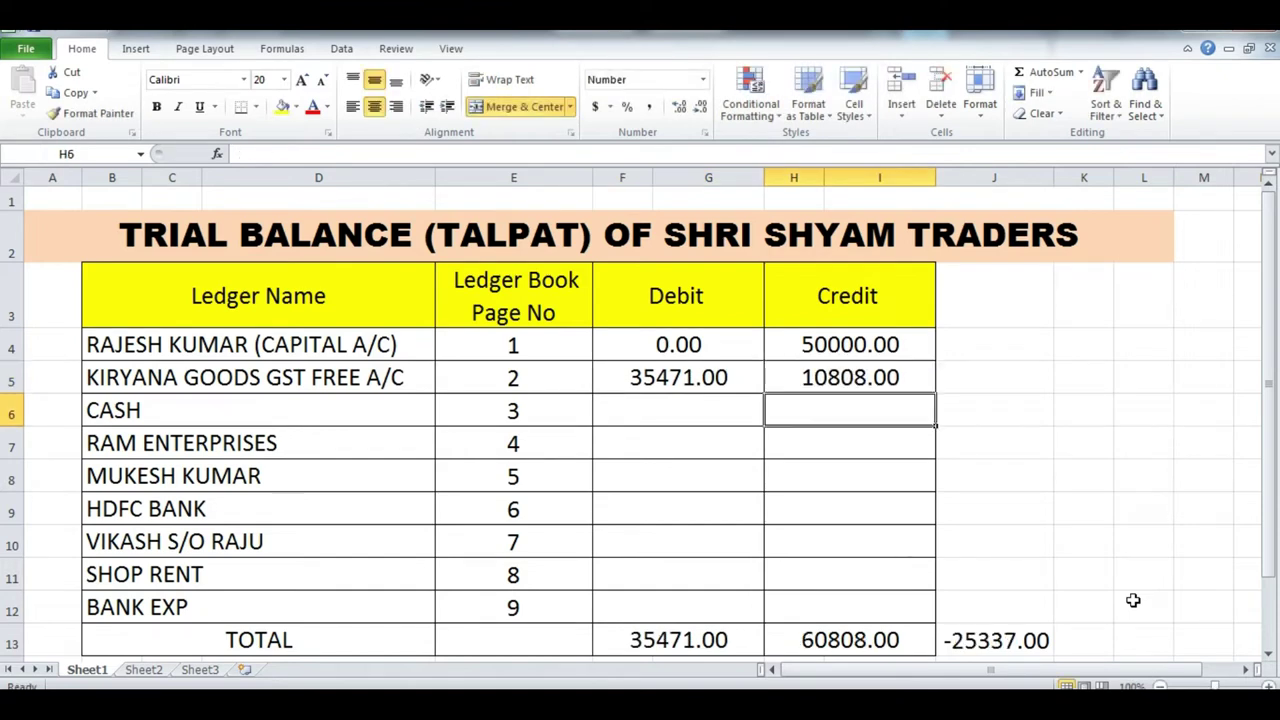
# - Transfer the cash ledger totals to the CASH row of the trial balance, entering debit 58952 and credit 22000
pyautogui.press('Left')
pyautogui.hotkey('ctrl', 'Tab')
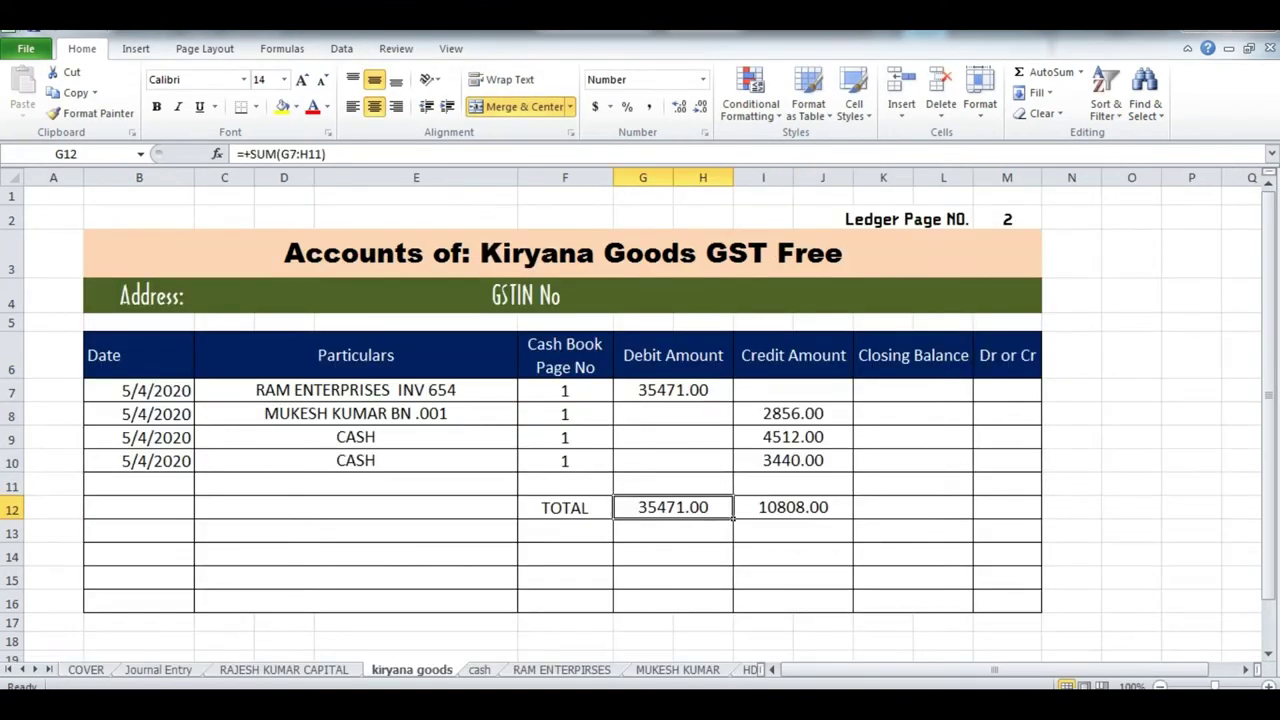
pyautogui.click(480, 669)
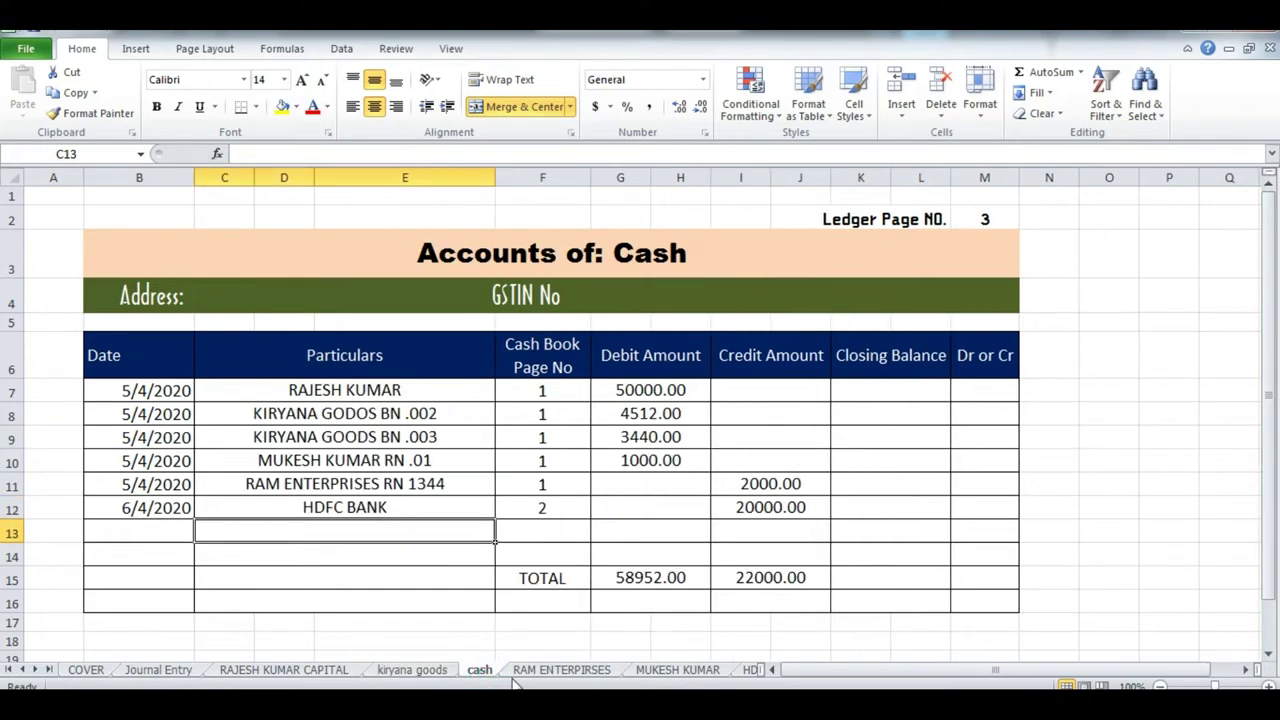
pyautogui.hotkey('ctrl', 'Tab')
pyautogui.write('58952')
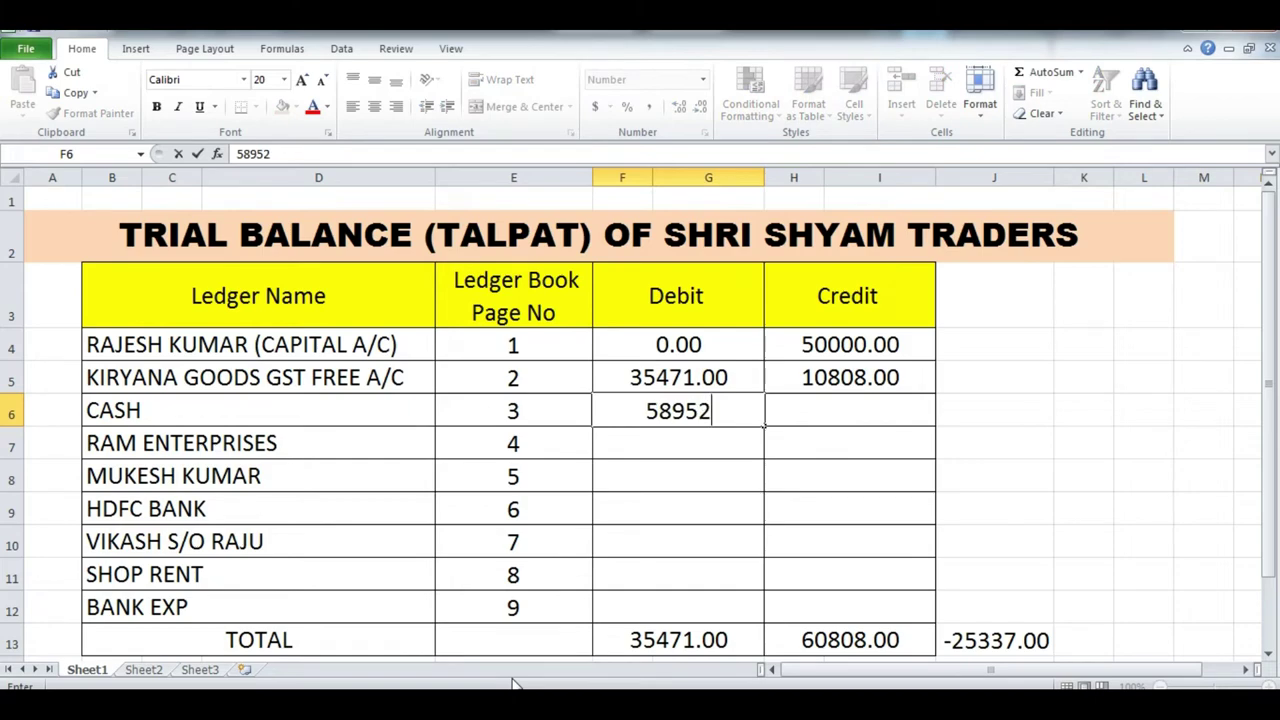
pyautogui.press('Return')
pyautogui.hotkey('ctrl', 'Tab')
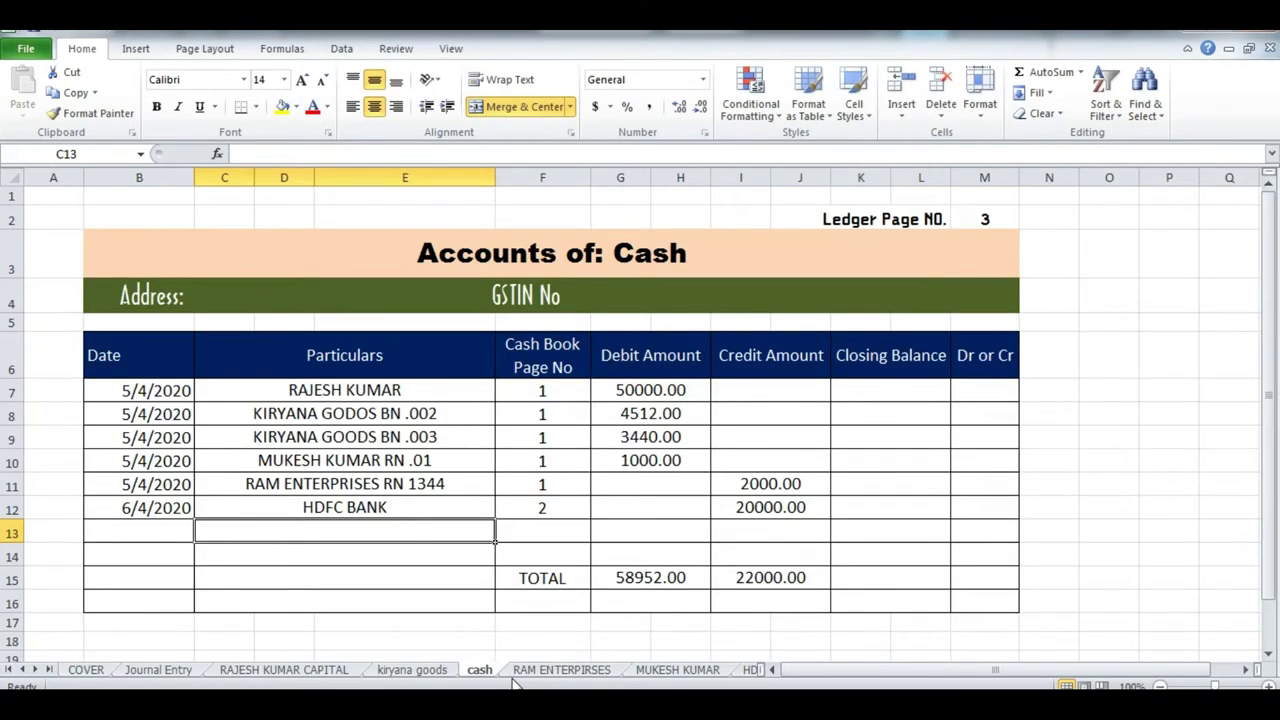
pyautogui.hotkey('ctrl', 'Tab')
pyautogui.write('22000')
pyautogui.press('Return')
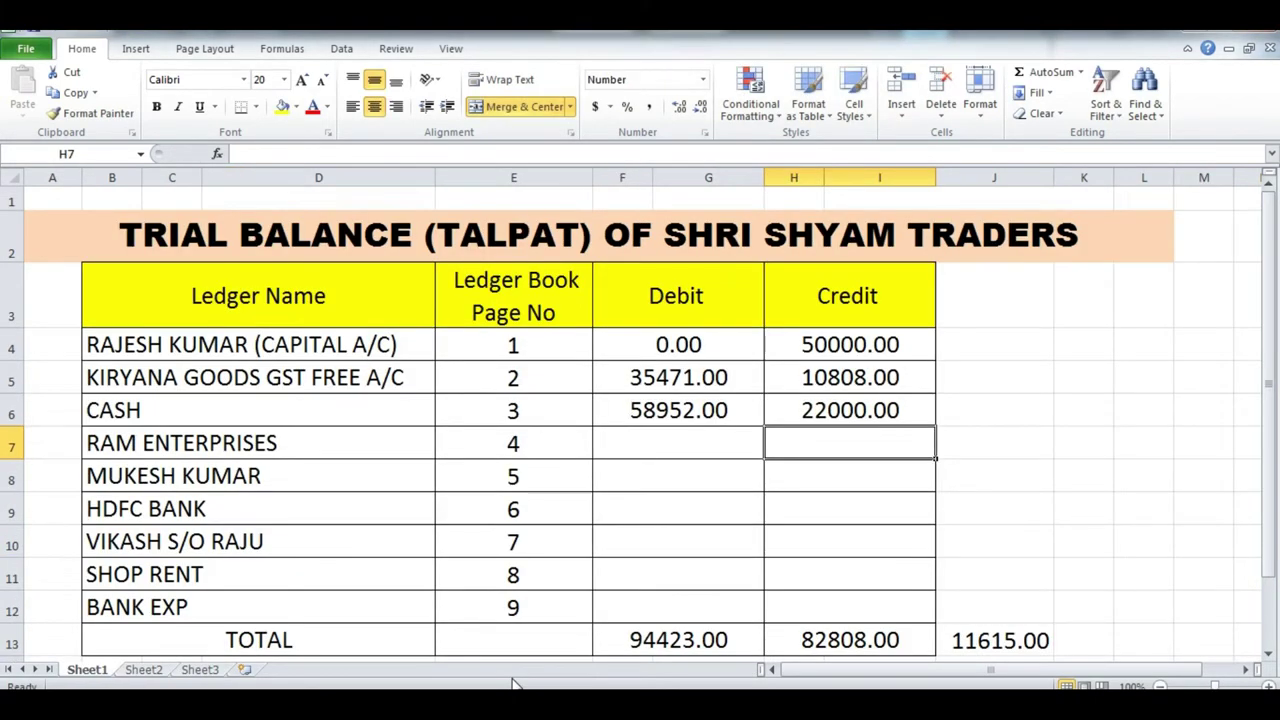
# - Transfer the Ram Enterprises ledger totals to its trial balance row, entering debit 15000 and credit 35471
pyautogui.press('Left')
pyautogui.hotkey('ctrl', 'Tab')
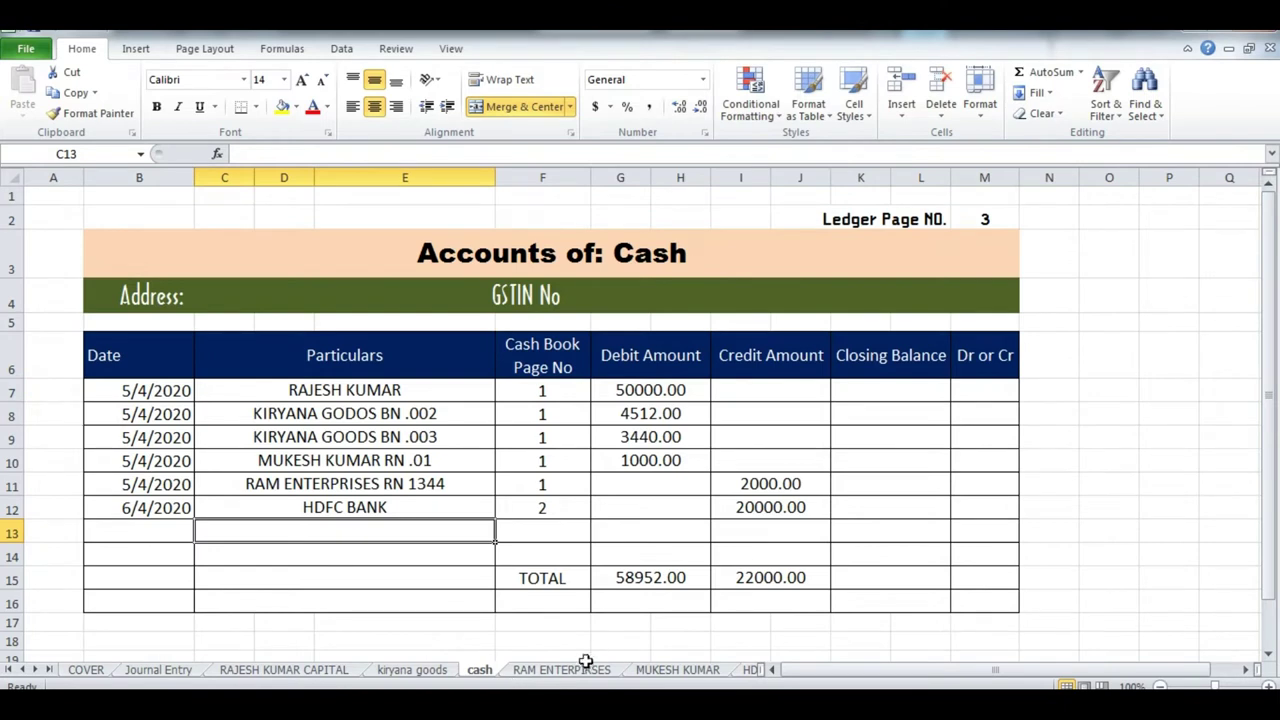
pyautogui.click(586, 665)
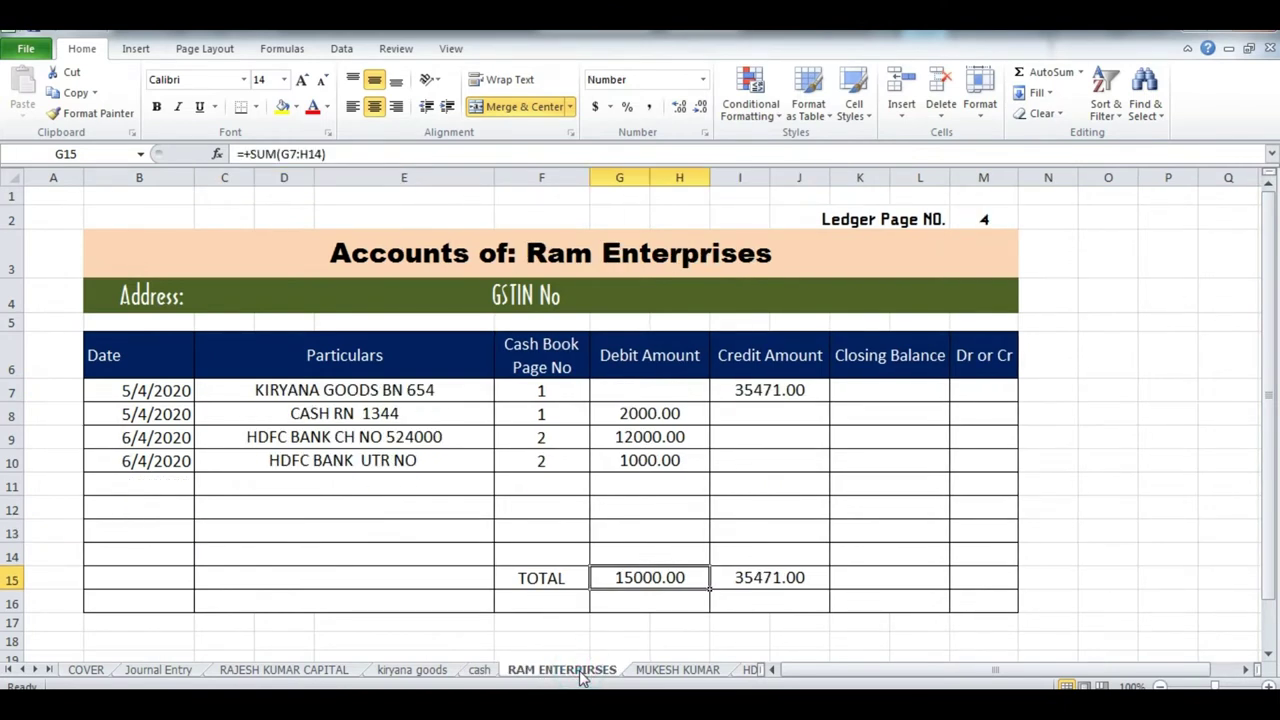
pyautogui.hotkey('ctrl', 'Tab')
pyautogui.write('15000')
pyautogui.press('Tab')
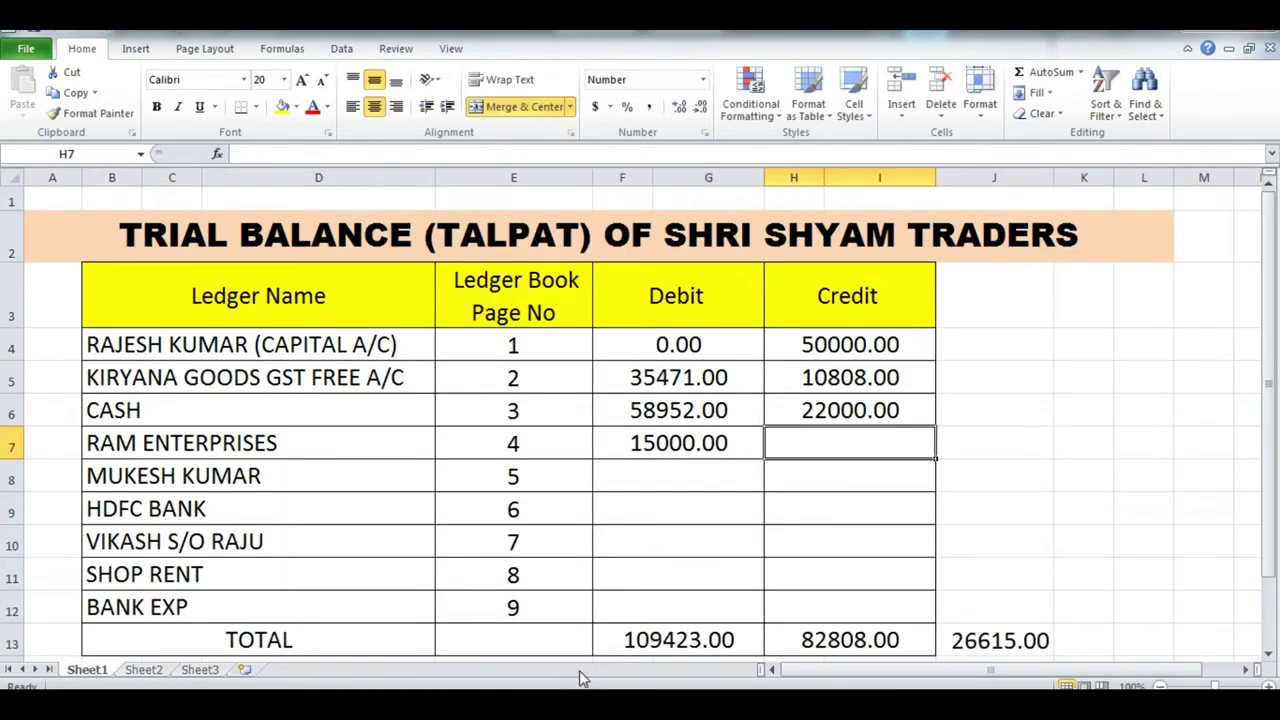
pyautogui.hotkey('ctrl', 'Tab')
pyautogui.click(497, 624)
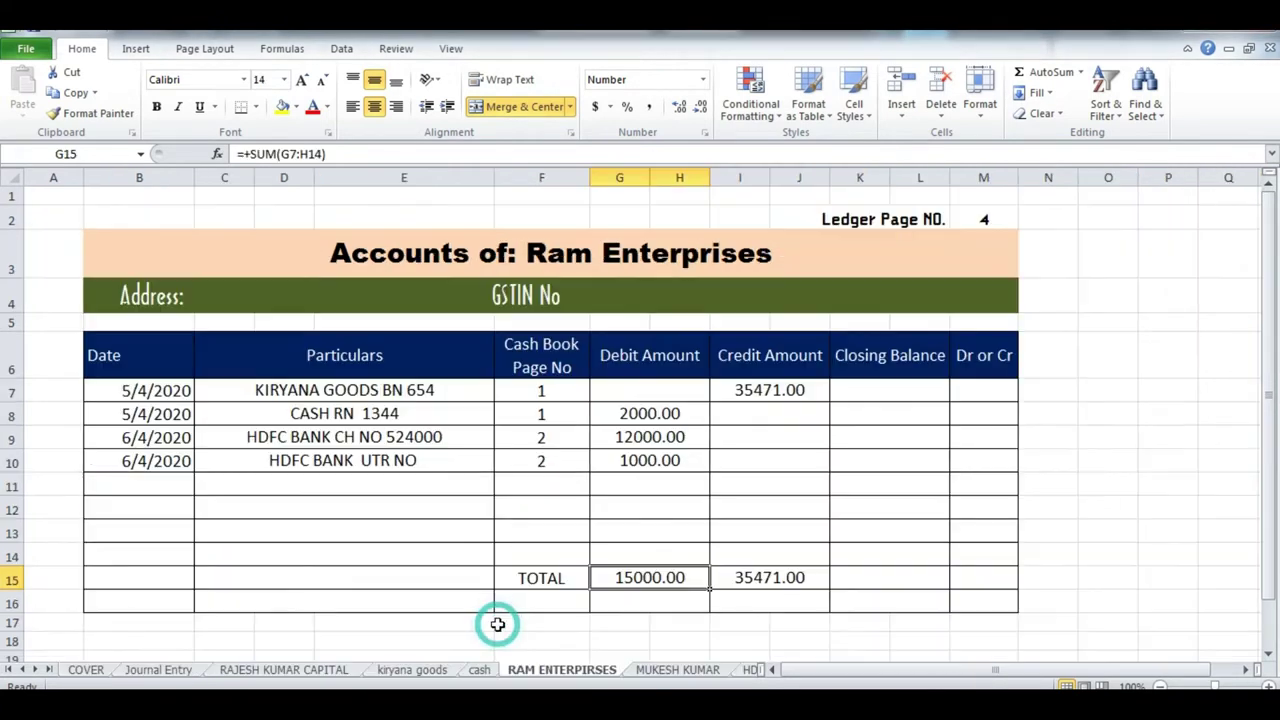
pyautogui.click(729, 578)
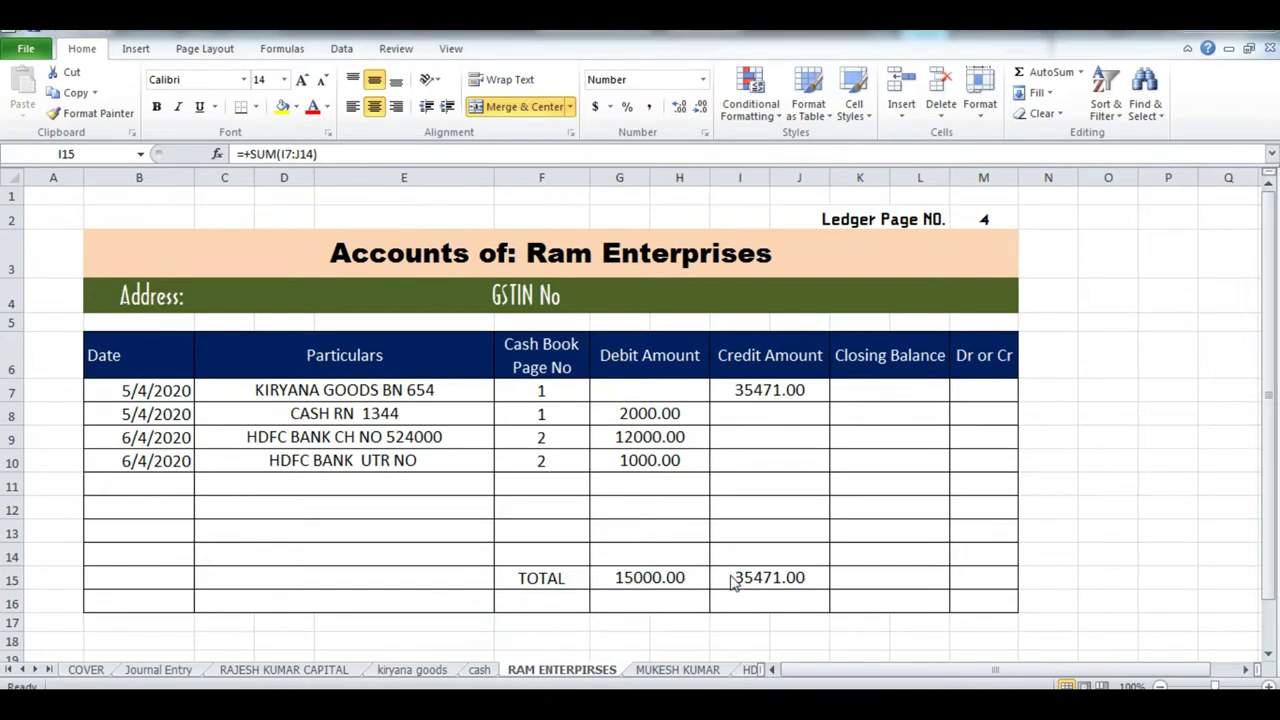
pyautogui.hotkey('alt', 'Tab')
pyautogui.write('35471')
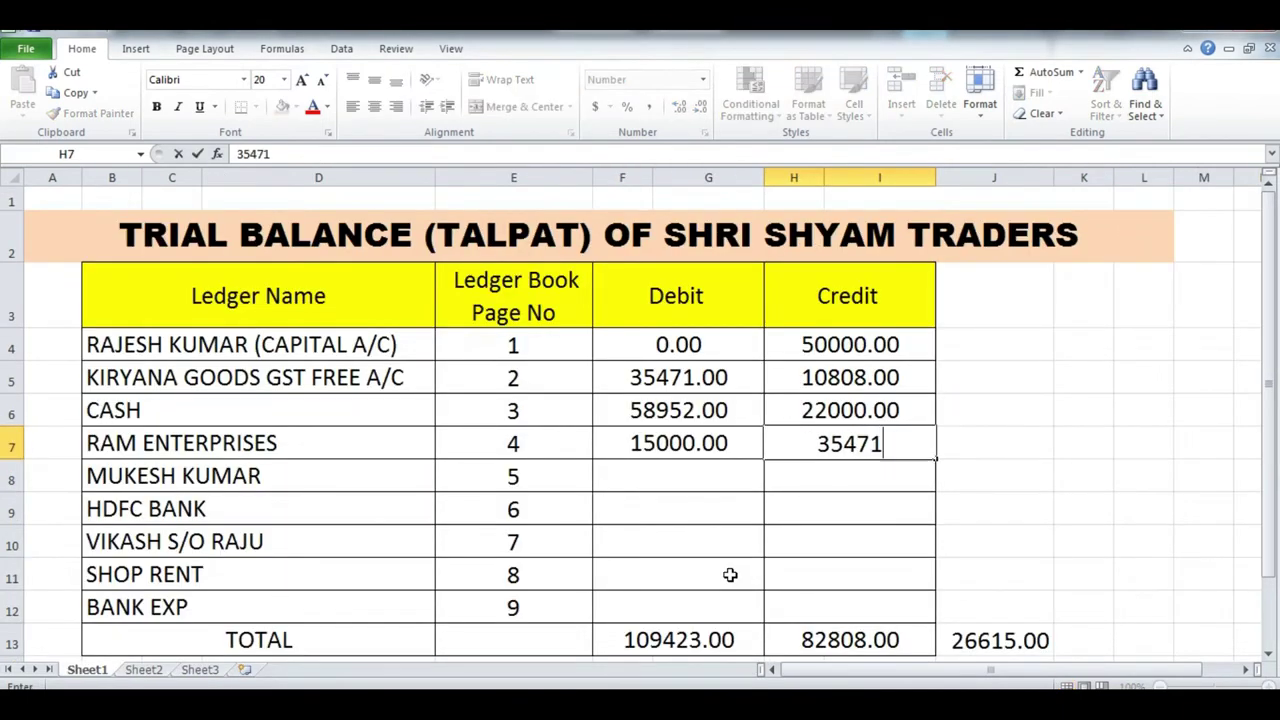
pyautogui.press('Return')
# - Look up the totals of the account on ledger page 5 and enter debit 2856 and credit 2500 in its trial balance row
pyautogui.press('Left')
pyautogui.hotkey('alt', 'Tab')
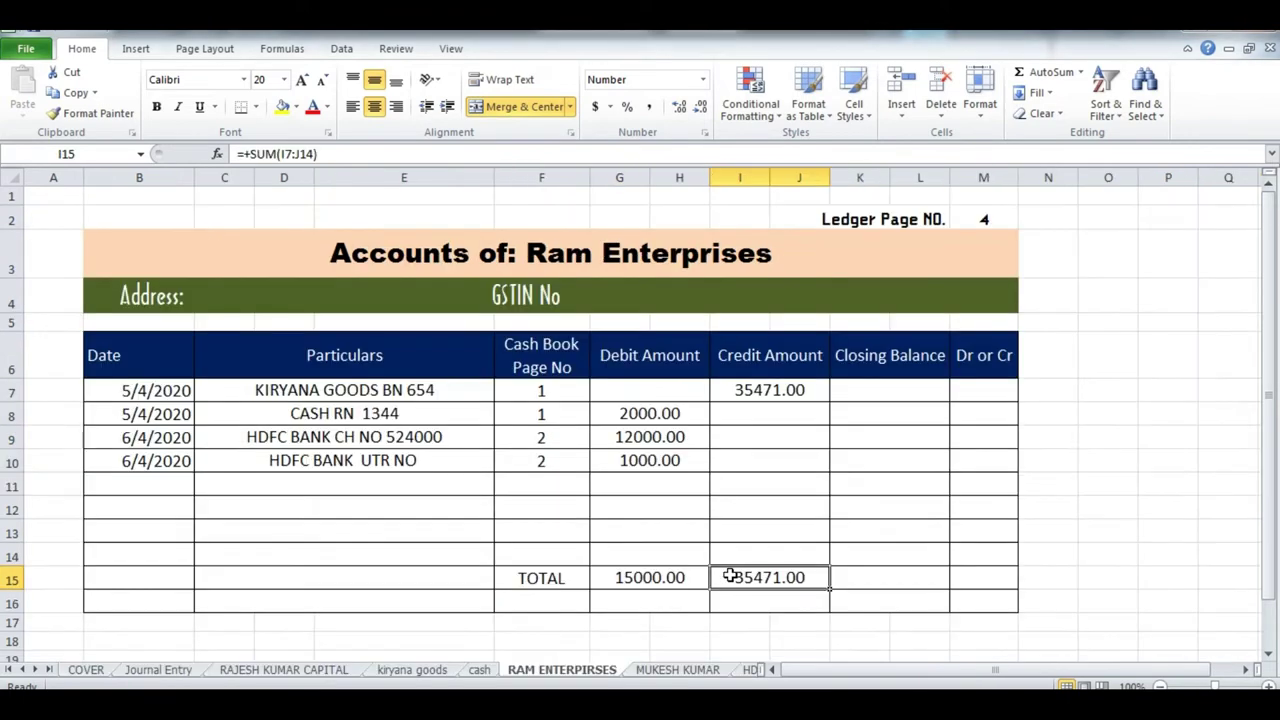
pyautogui.click(655, 670)
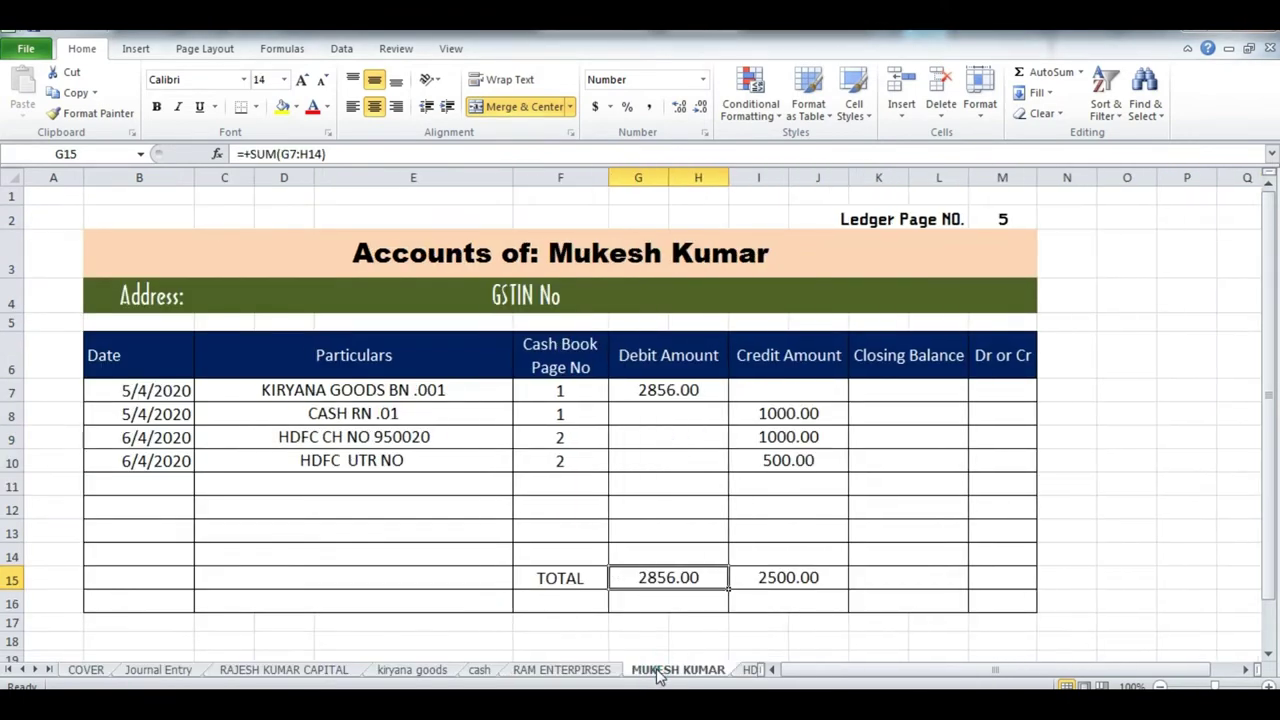
pyautogui.click(655, 572)
pyautogui.hotkey('alt', 'Tab')
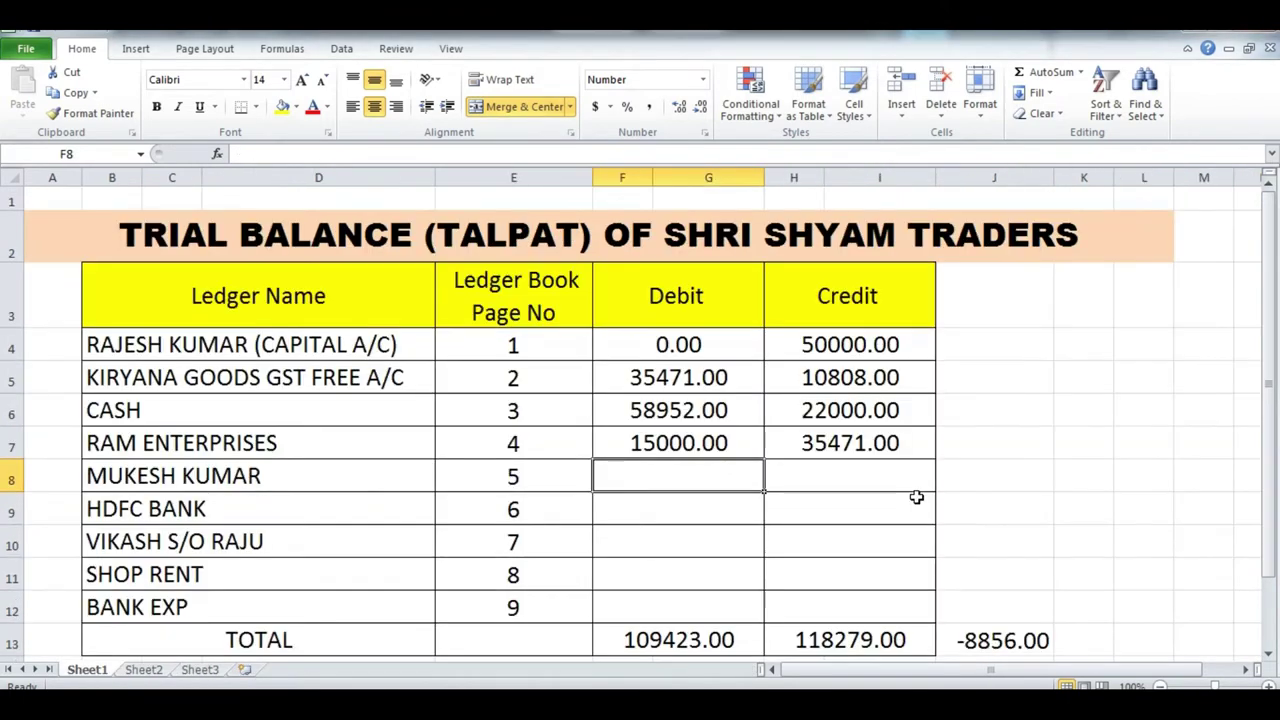
pyautogui.write('2856')
pyautogui.press('Tab')
pyautogui.write('2500')
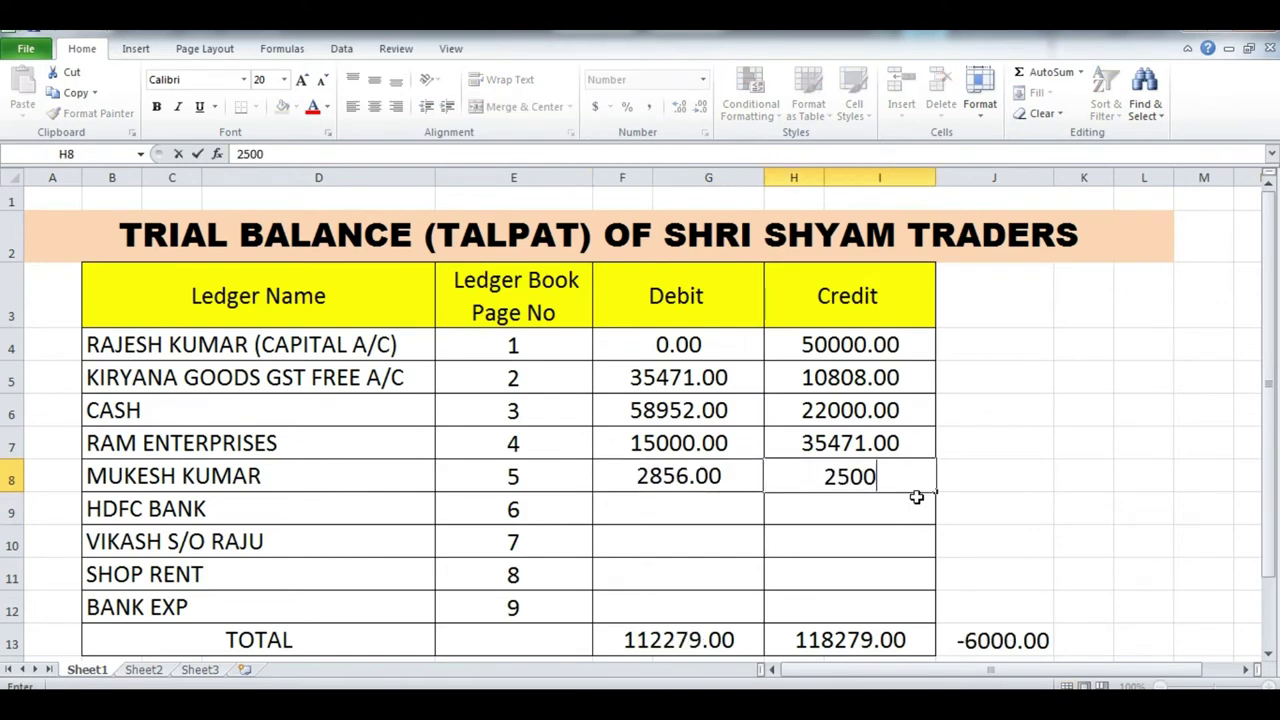
pyautogui.press('Return')
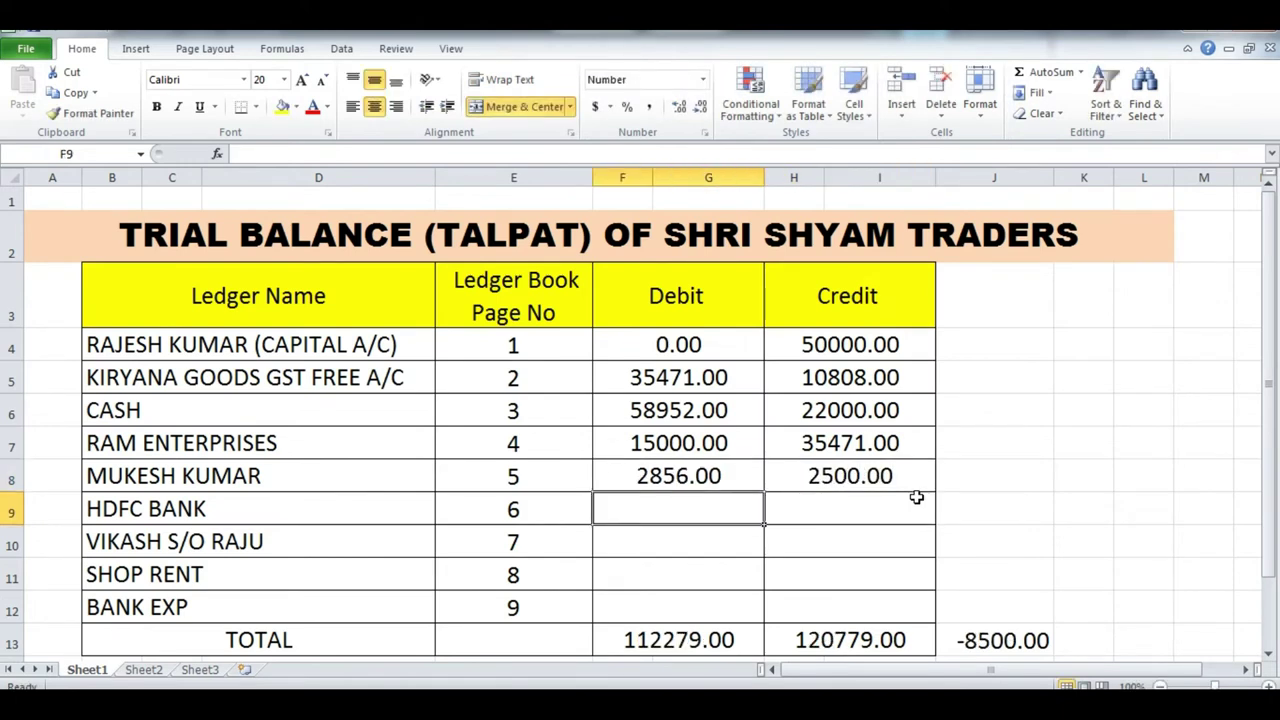
# - Transfer the HDFC Bank ledger totals to its trial balance row, entering debit 21500 and credit 13125
pyautogui.hotkey('alt', 'Tab')
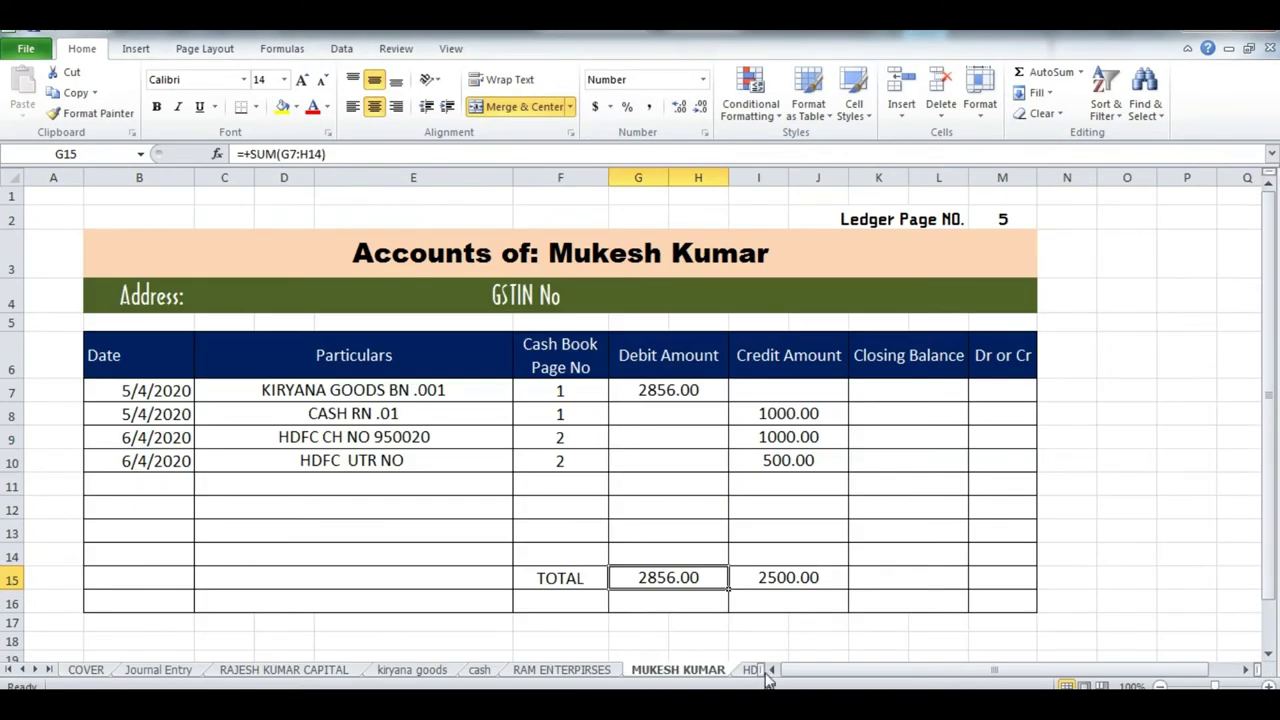
pyautogui.click(752, 670)
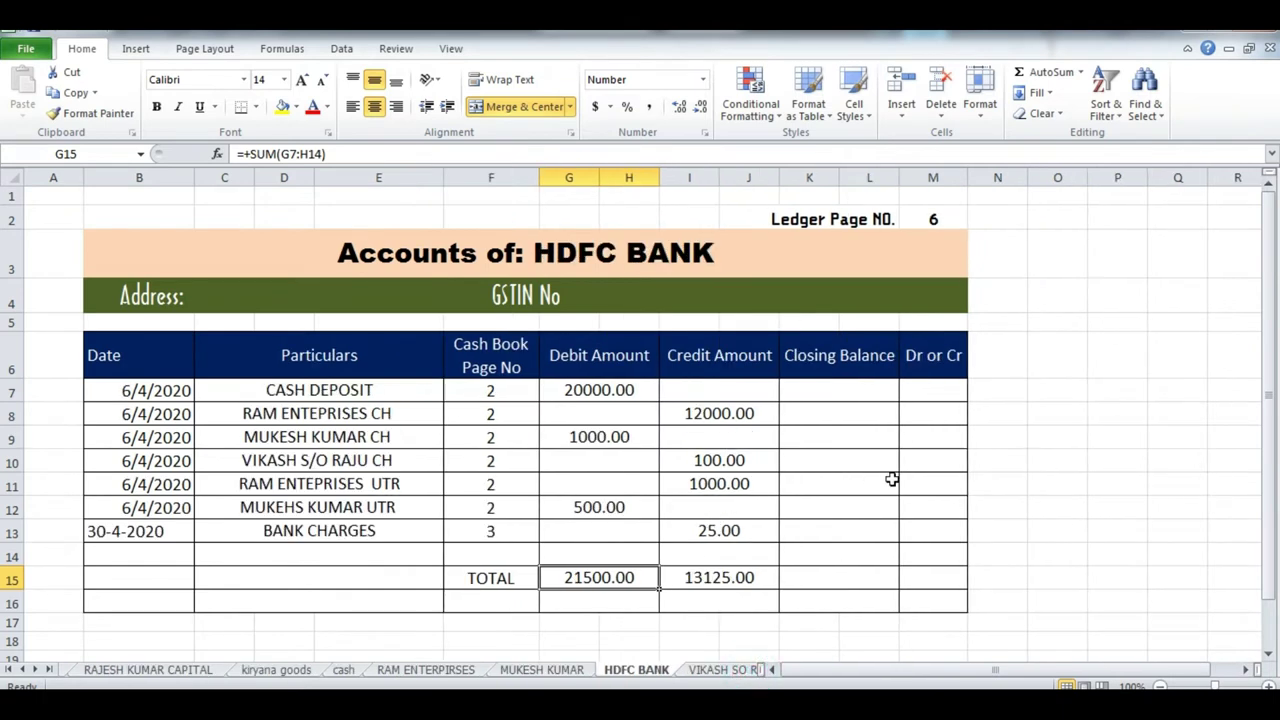
pyautogui.hotkey('alt', 'Tab')
pyautogui.write('21500')
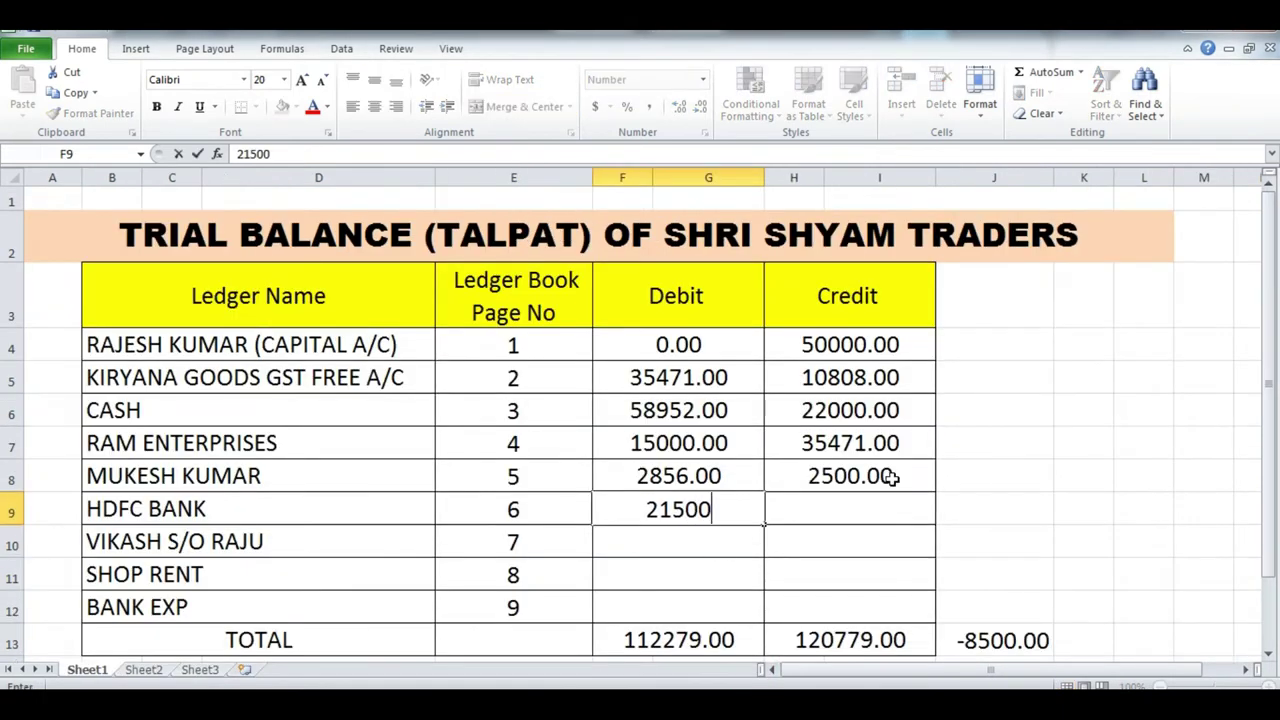
pyautogui.press('Tab')
pyautogui.write('13125')
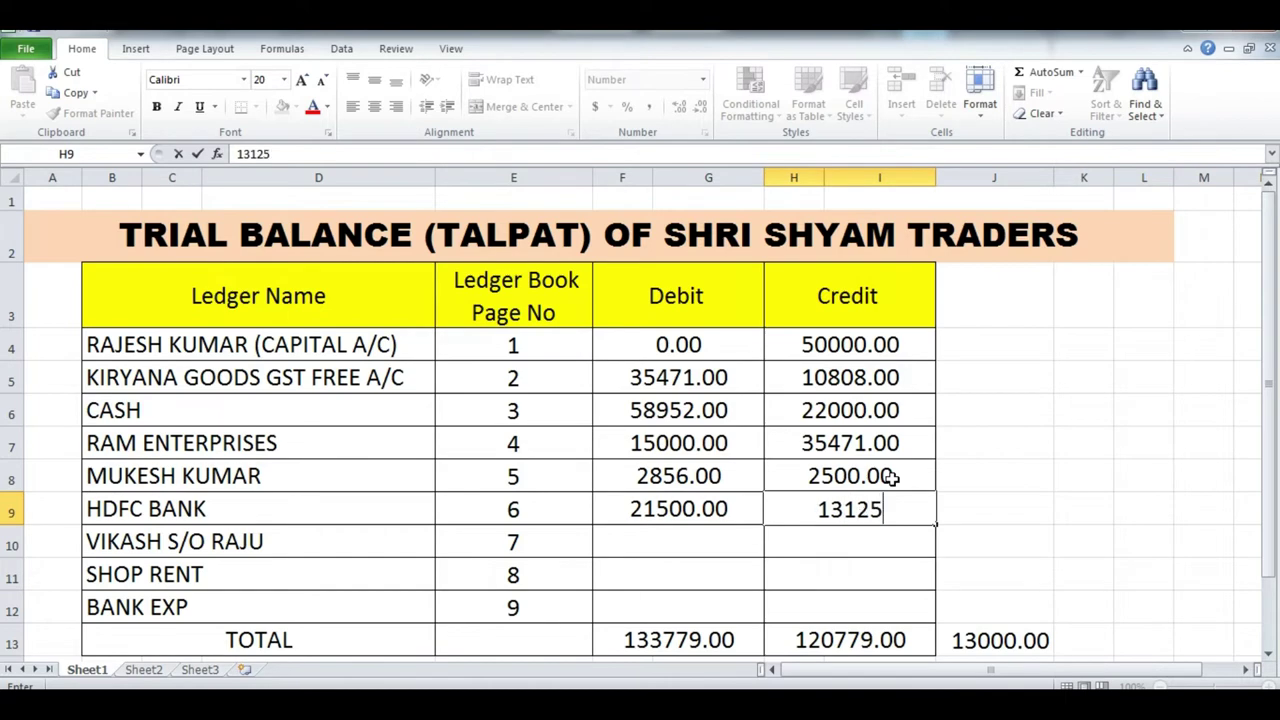
# - Look up the account on ledger page 7 and enter 100 as both its debit and credit in the trial balance
pyautogui.hotkey('alt', 'Tab')
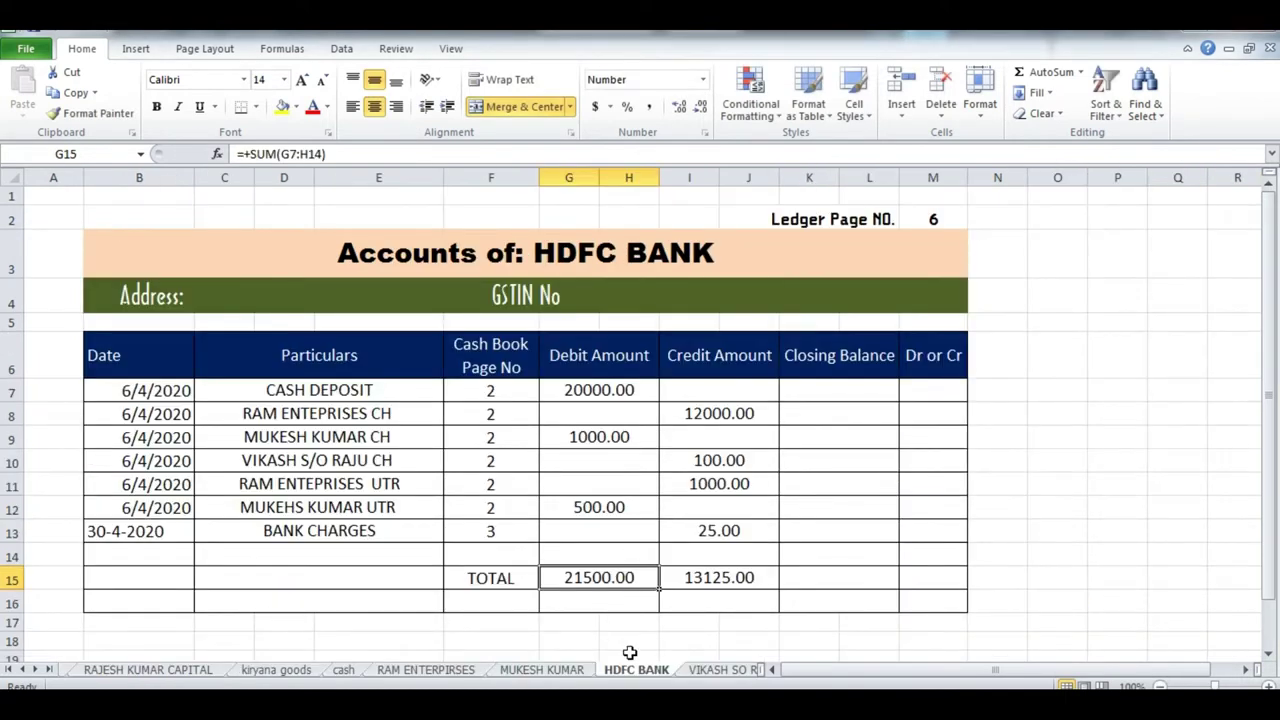
pyautogui.click(704, 672)
pyautogui.hotkey('alt', 'Tab')
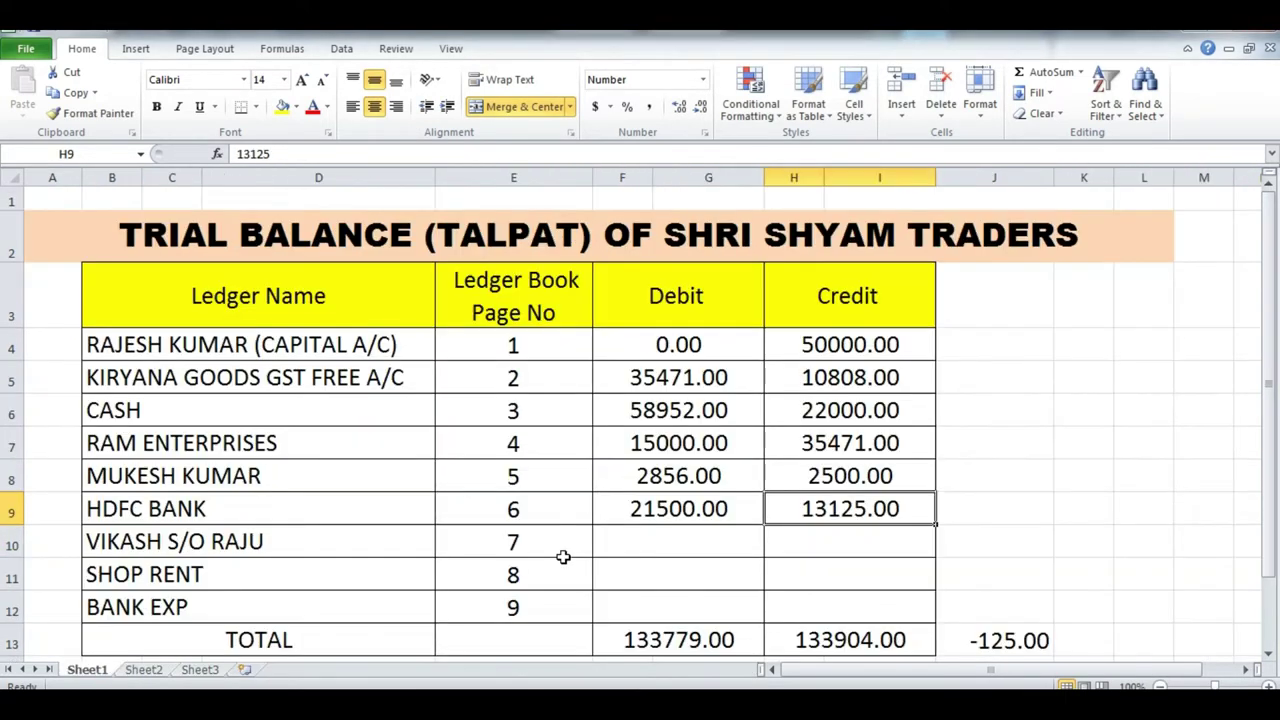
pyautogui.click(614, 539)
pyautogui.write('100')
pyautogui.press('Tab')
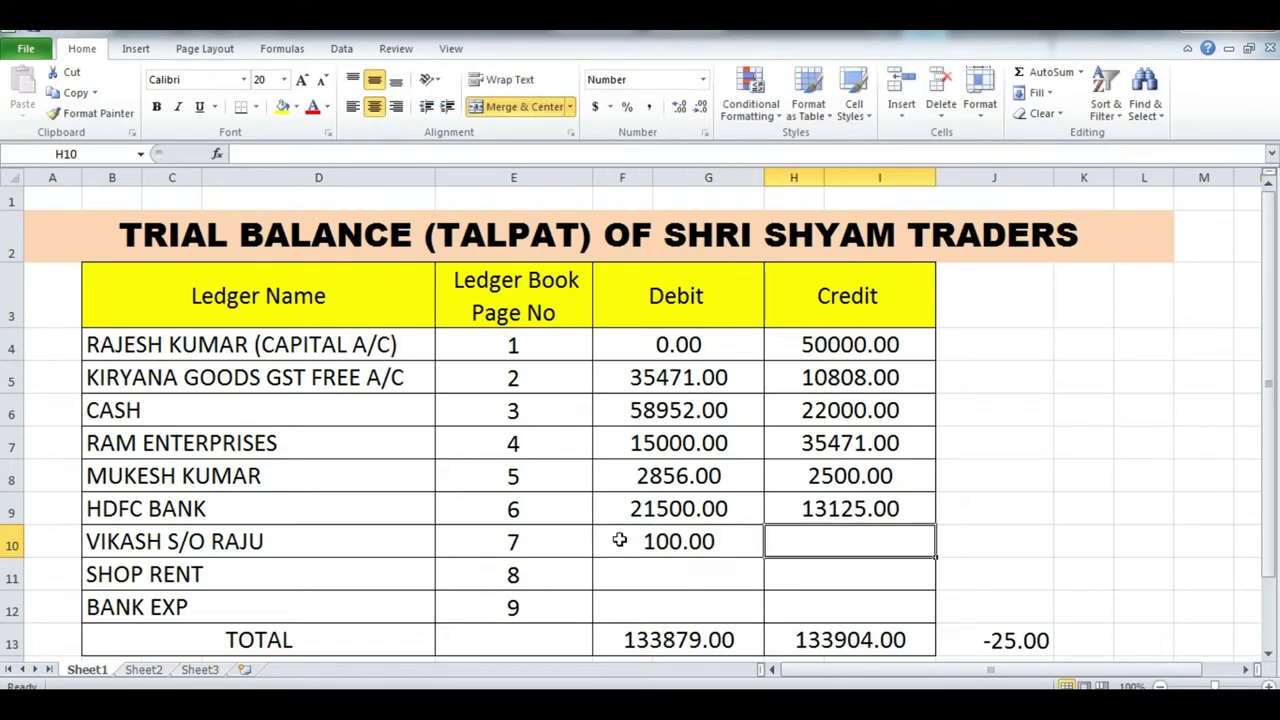
pyautogui.write('100')
# - Transfer the shop rent ledger totals to its trial balance row, entering debit 100 and credit 0
pyautogui.click(649, 571)
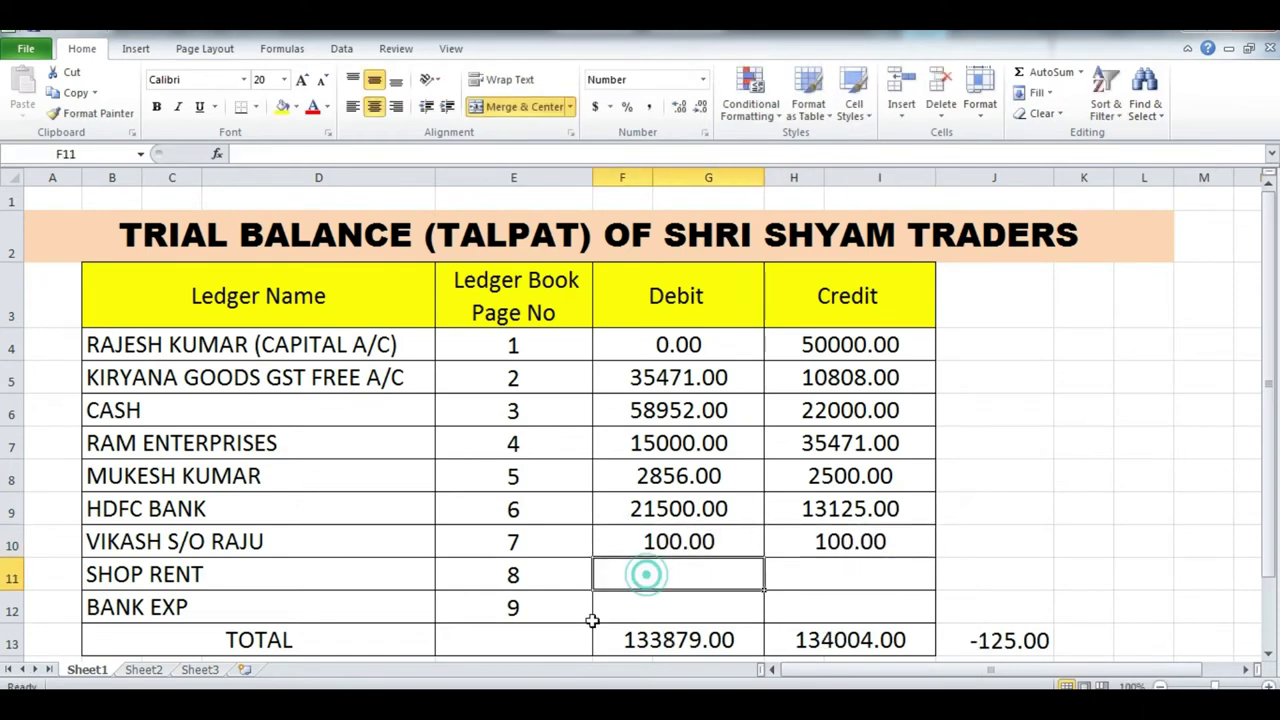
pyautogui.hotkey('alt', 'Tab')
pyautogui.click(669, 669)
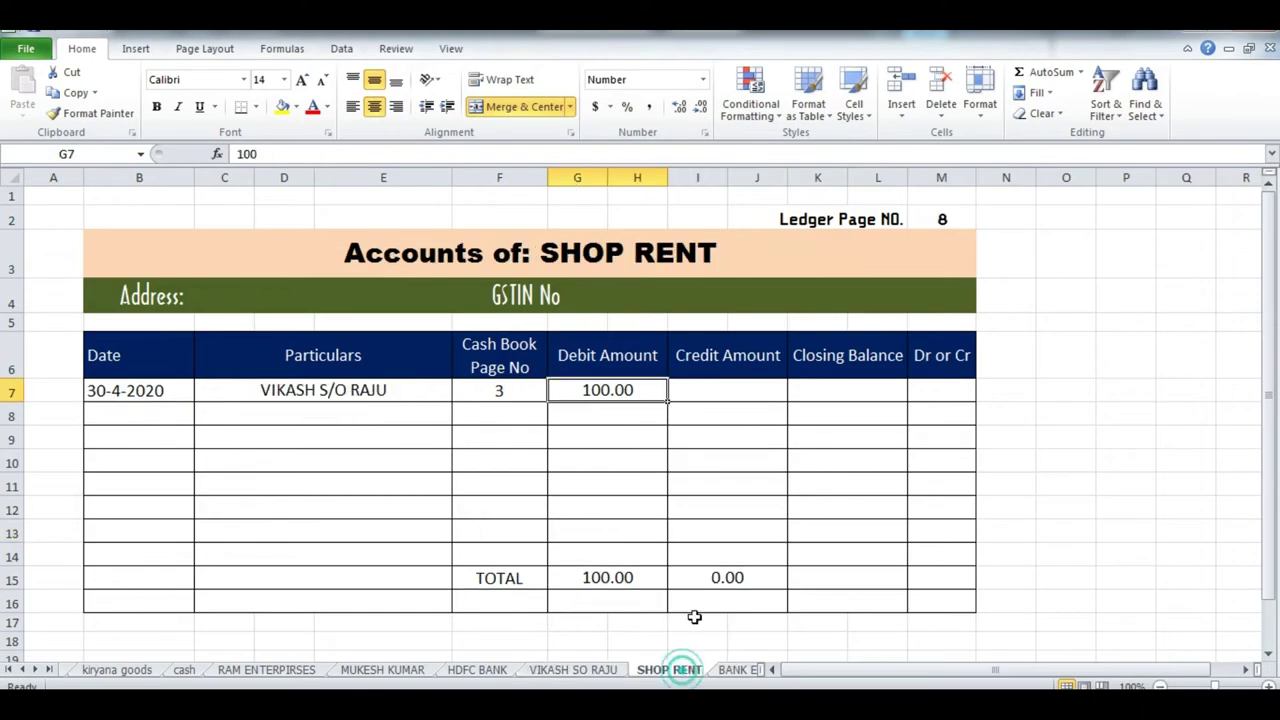
pyautogui.hotkey('alt', 'Tab')
pyautogui.write('100')
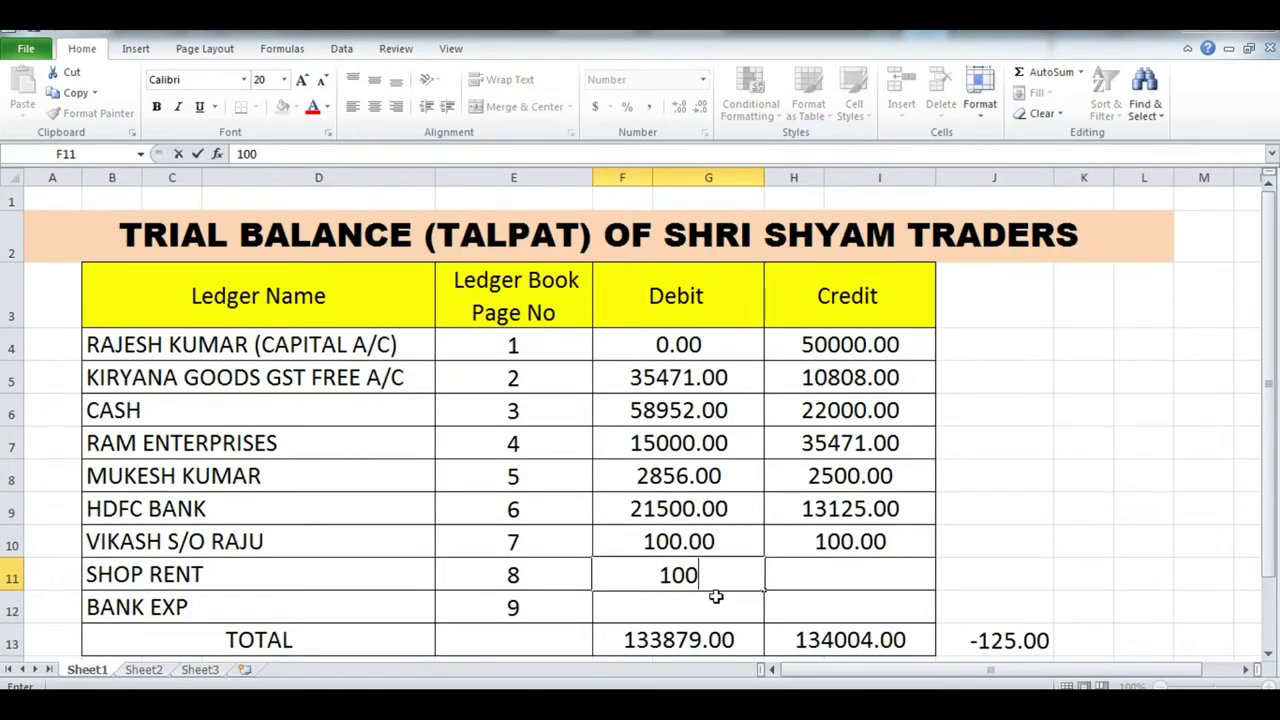
pyautogui.press('Tab')
pyautogui.write('0')
pyautogui.press('Return')
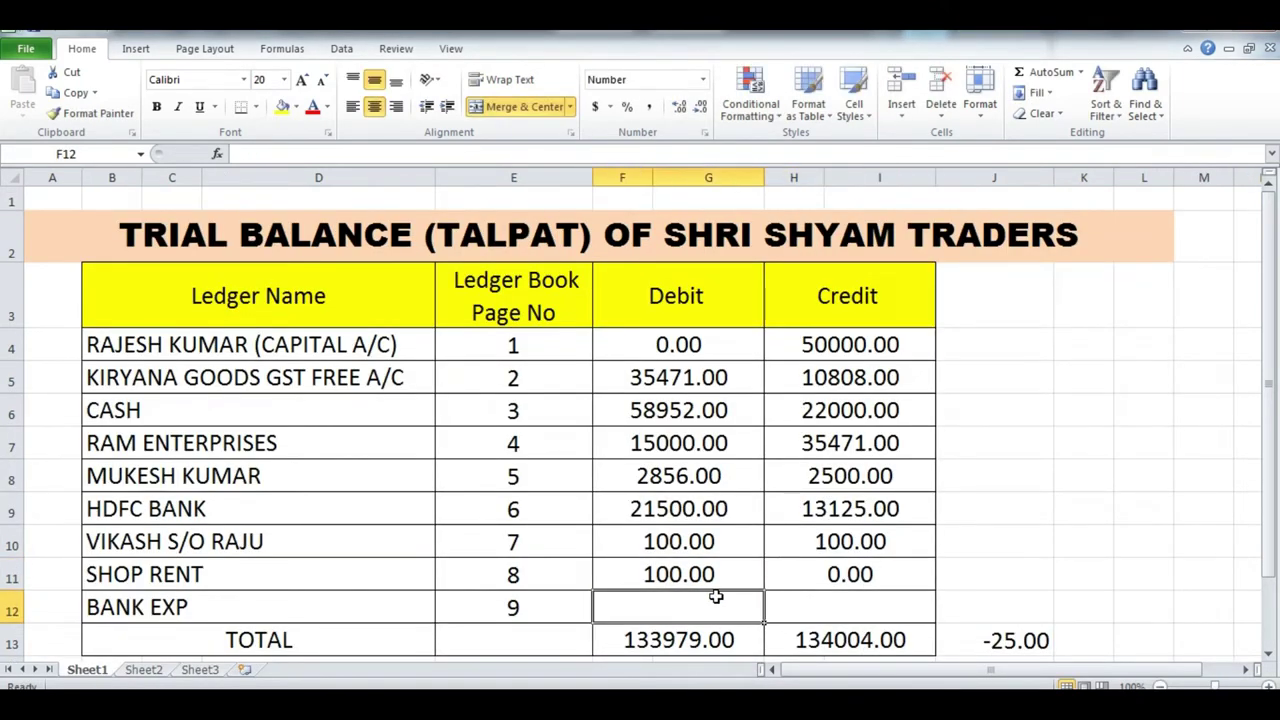
# - Transfer the bank expense ledger totals to the BANK EXP row of the trial balance, entering debit 25 and credit 0
pyautogui.hotkey('alt', 'Tab')
pyautogui.click(736, 670)
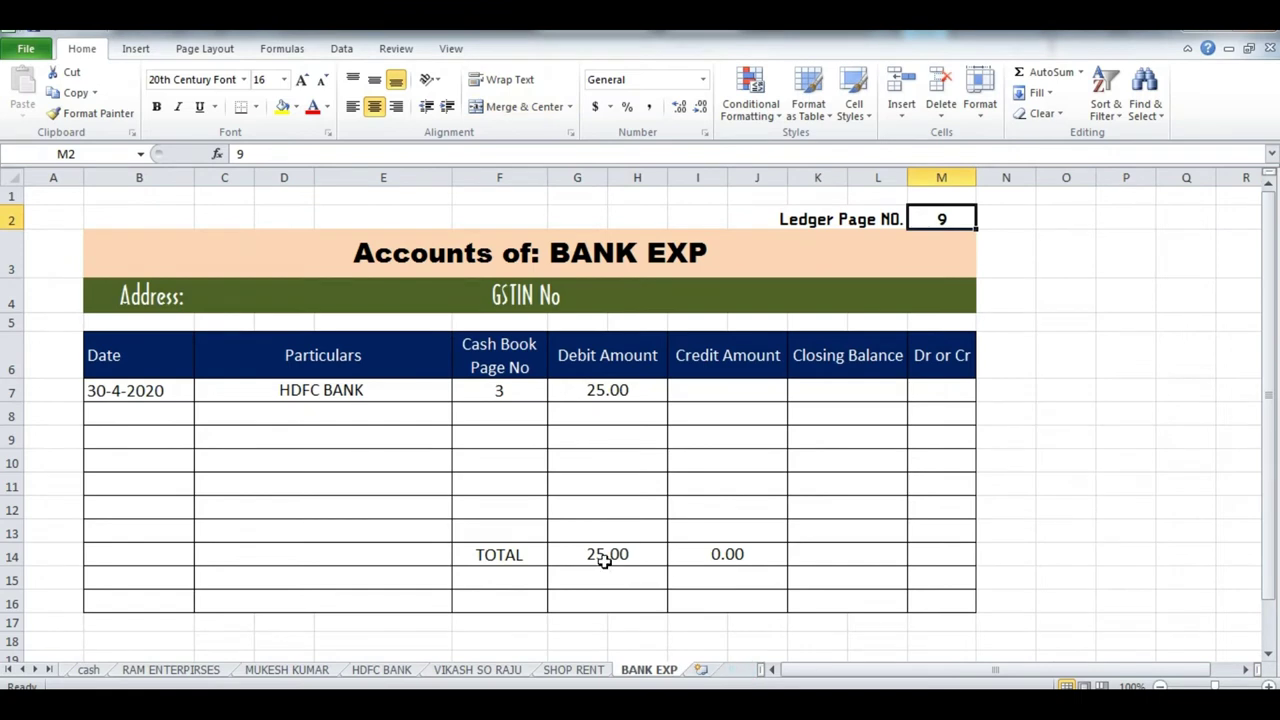
pyautogui.click(604, 562)
pyautogui.hotkey('alt', 'Tab')
pyautogui.write('250')
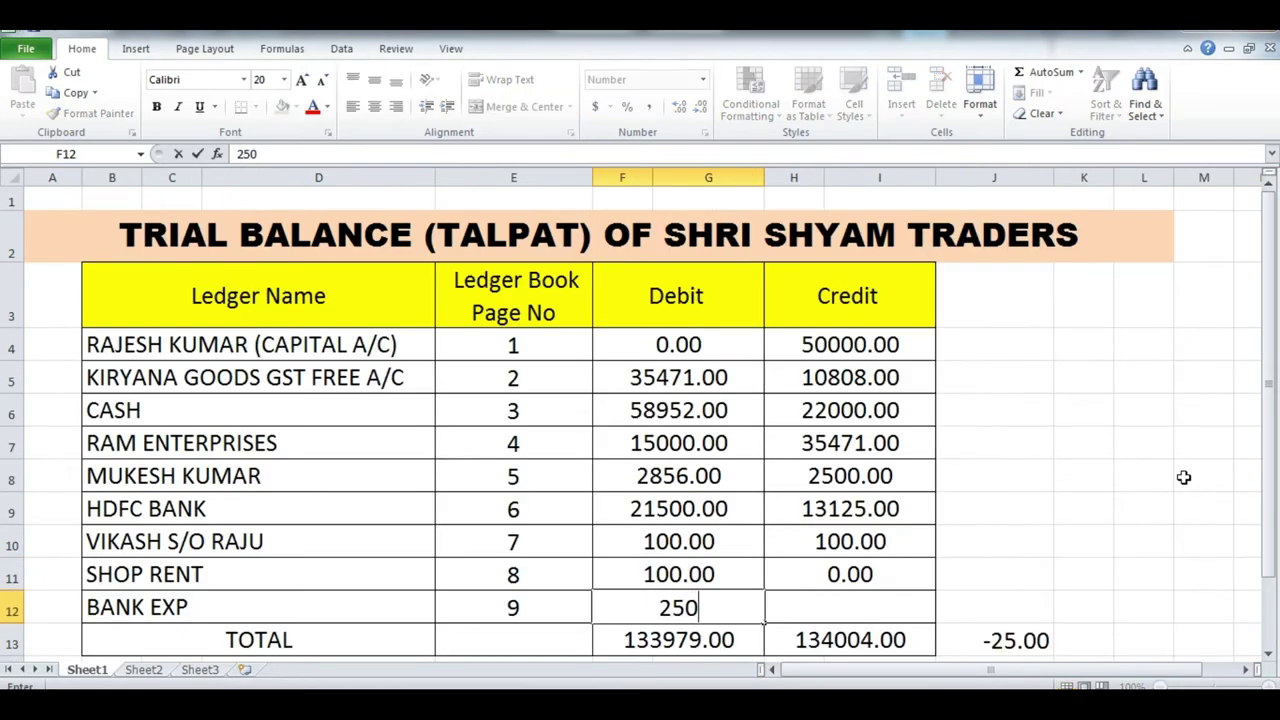
pyautogui.press('BackSpace')
pyautogui.press('Tab')
pyautogui.write('0')
pyautogui.press('Return')
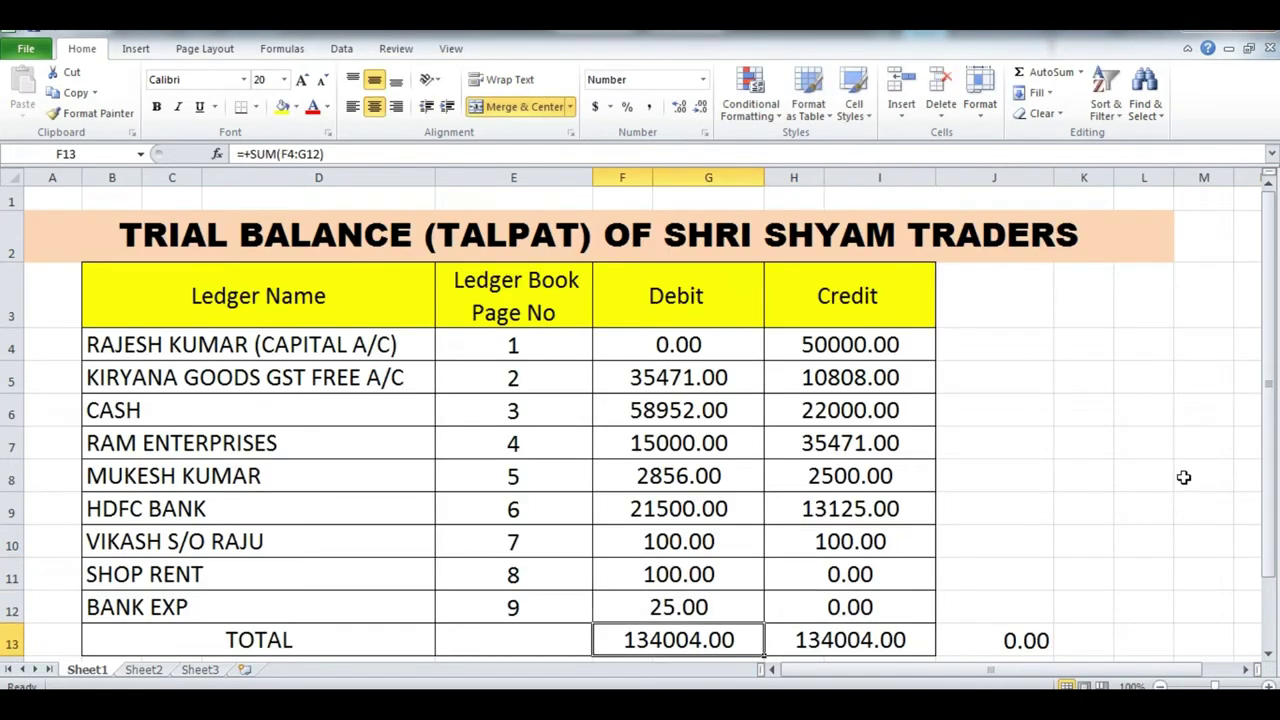
# - Compare the debit and credit sums in the trial balance's TOTAL row and check the difference beside them
pyautogui.click(557, 609)
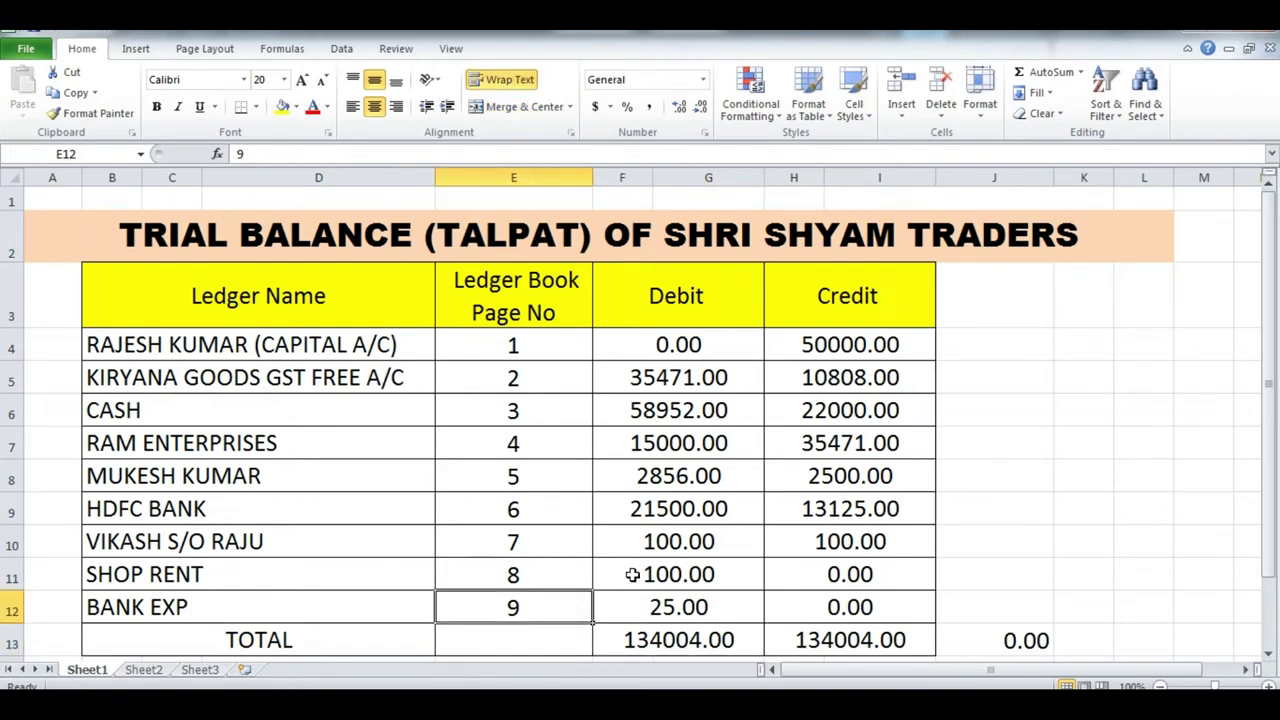
pyautogui.scroll(-1, 636, 576)
pyautogui.click(656, 500)
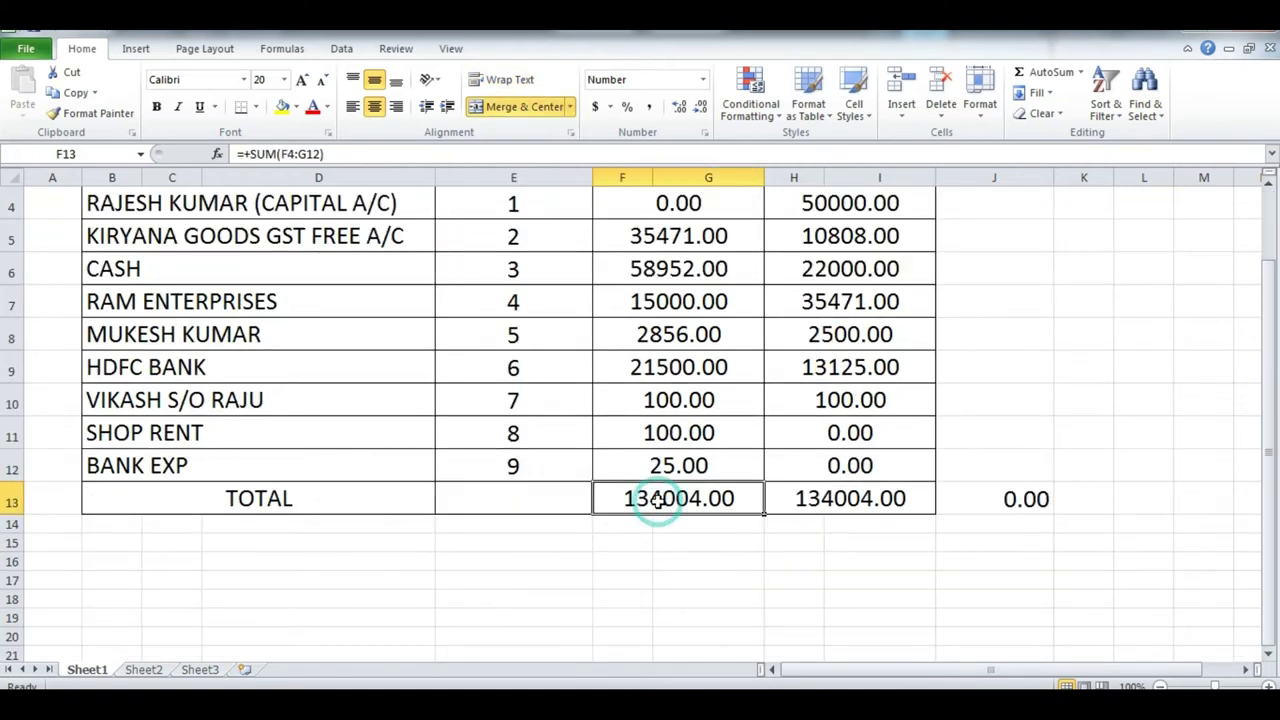
pyautogui.click(829, 500)
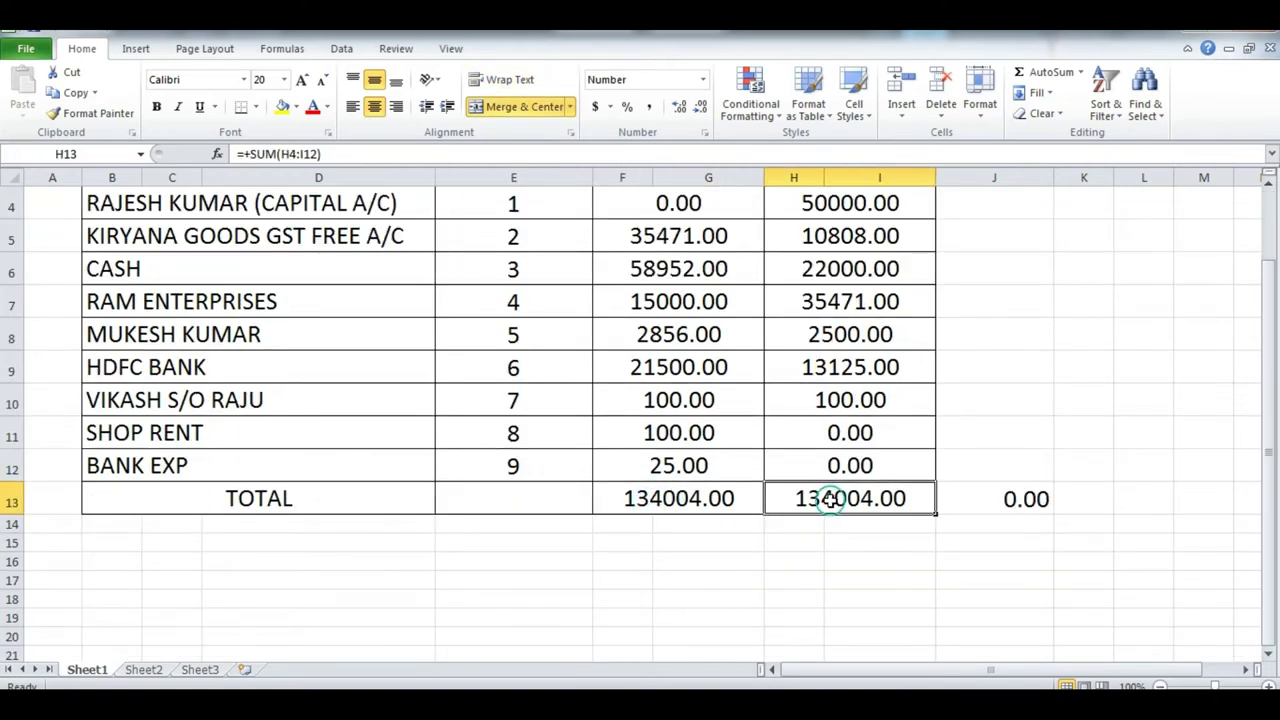
pyautogui.click(691, 530)
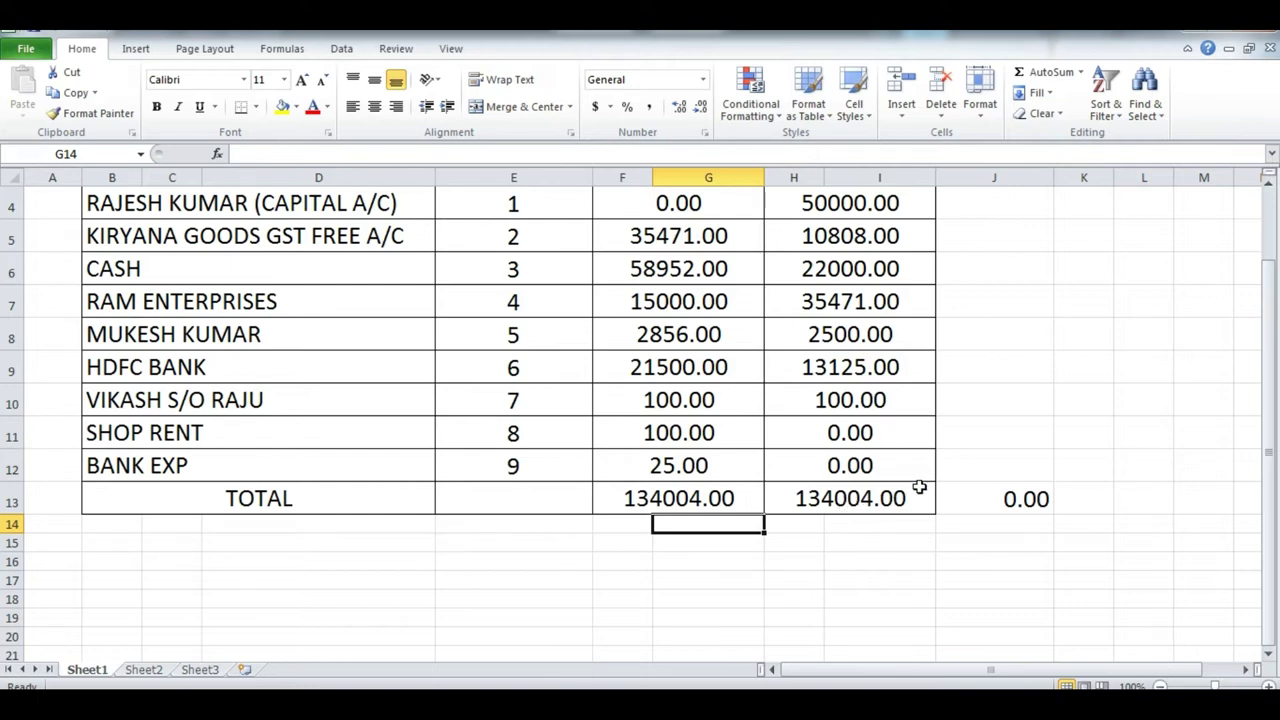
pyautogui.scroll(1, 920, 486)
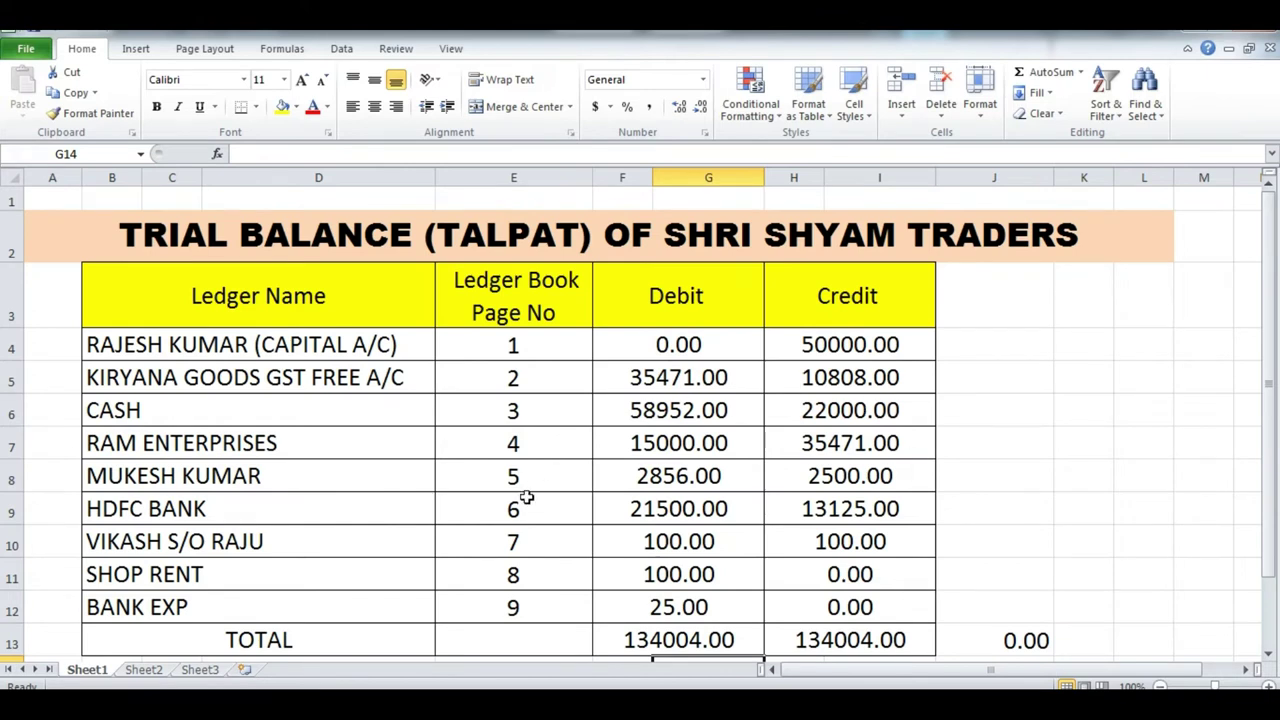
# - Switch to the excel LEDGER FORMAT workbook and review the journal entries from the last date back to the first
pyautogui.moveTo(433, 712)
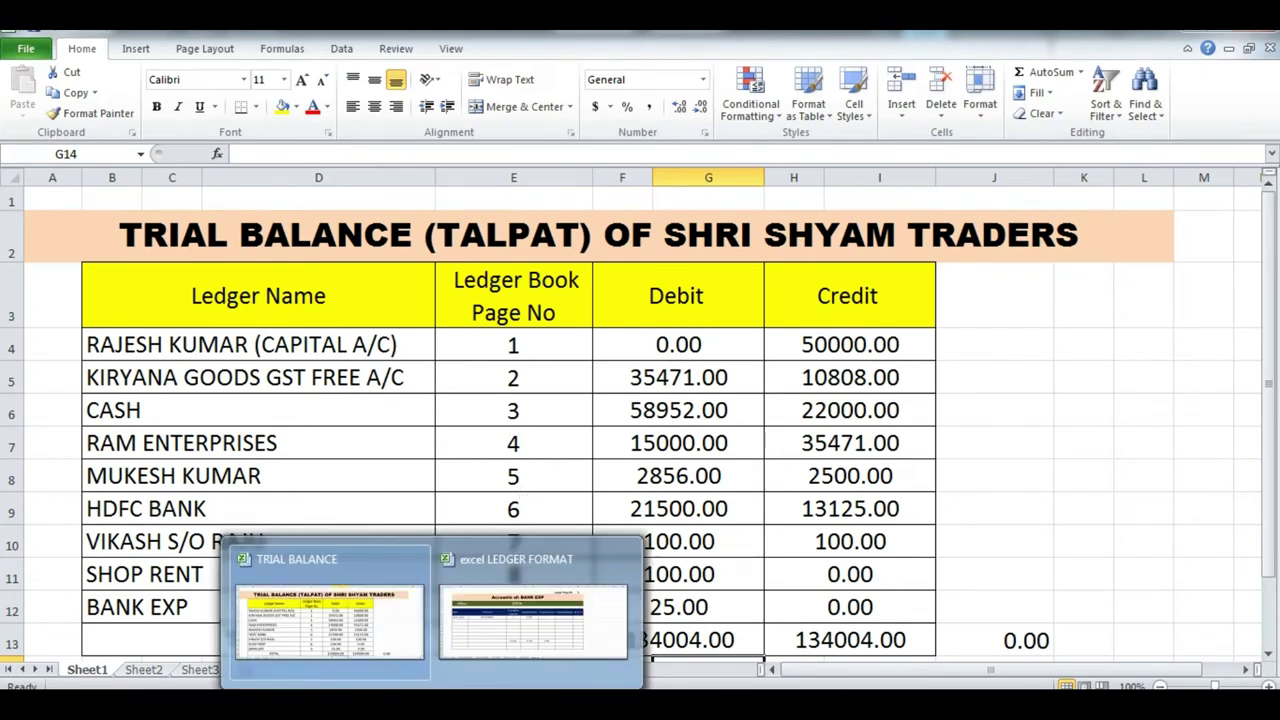
pyautogui.click(497, 615)
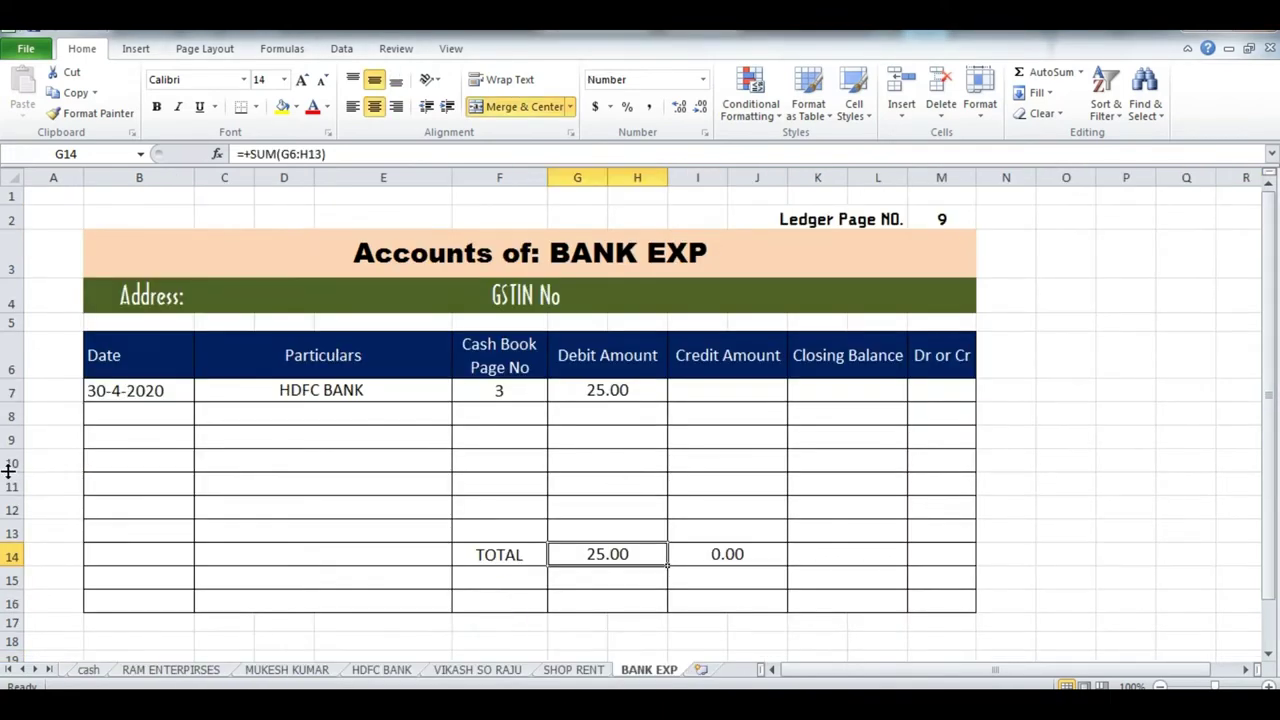
pyautogui.click(9, 669)
pyautogui.click(160, 672)
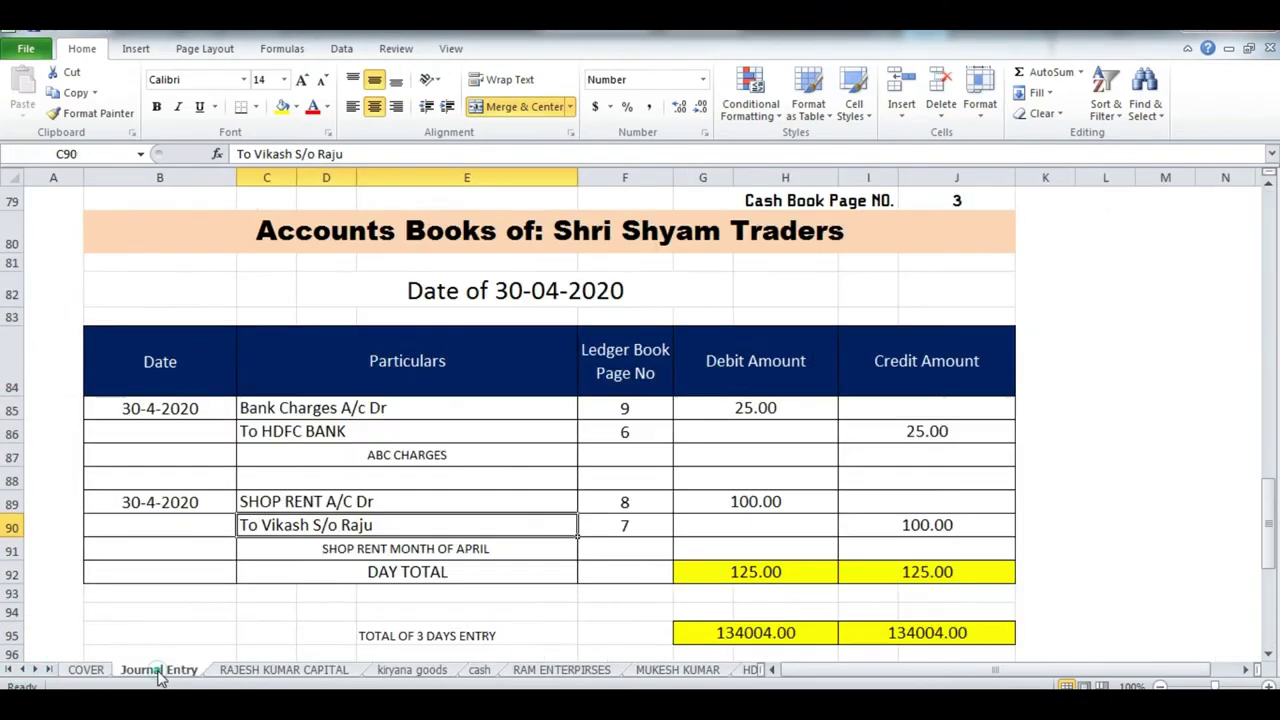
pyautogui.click(412, 455)
pyautogui.scroll(5, 412, 455)
pyautogui.scroll(20, 412, 455)
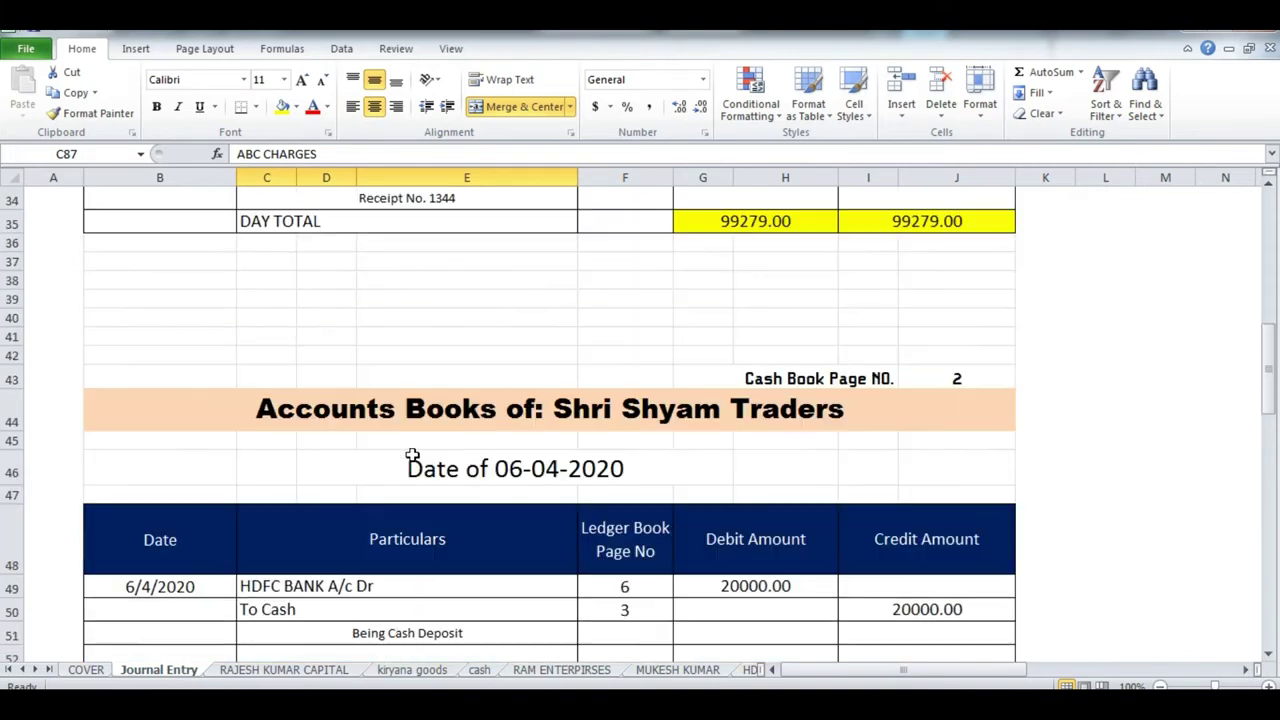
pyautogui.scroll(-4, 412, 452)
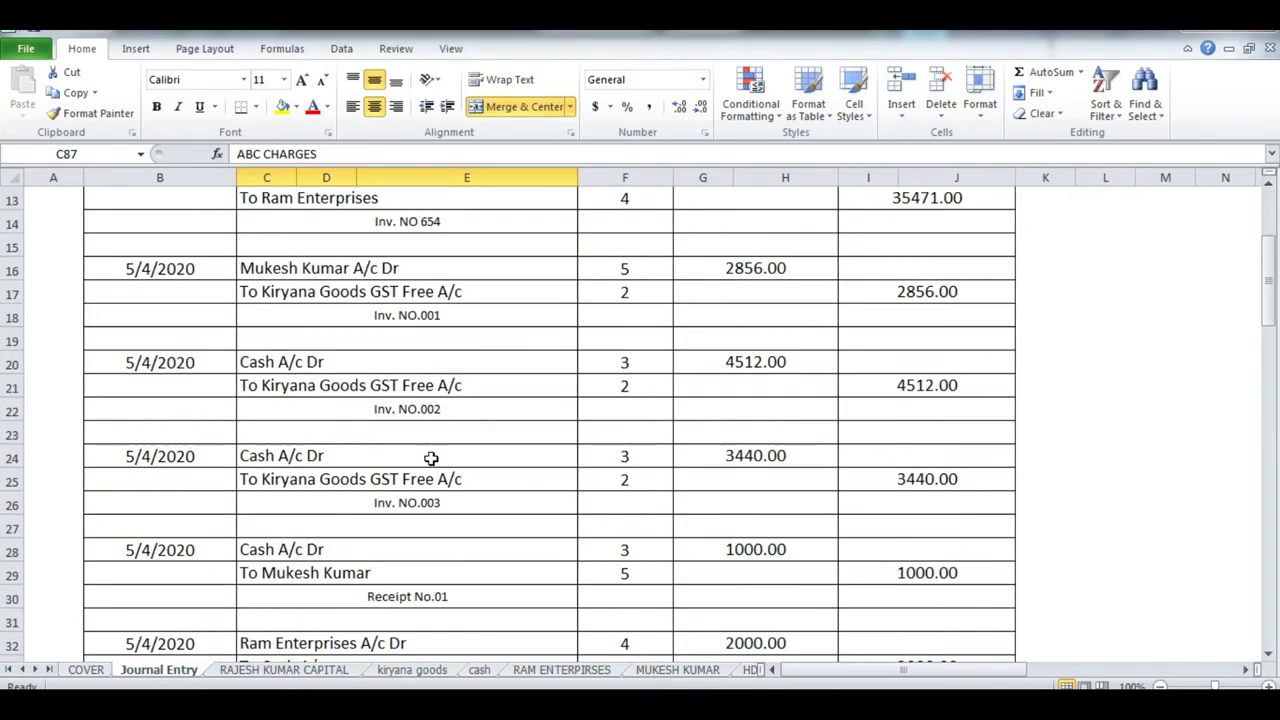
pyautogui.scroll(3, 431, 458)
# - Examine the 05-04-2020 journal entry for Inv. NO.002, checking its cash debit against the Kiryana Goods GST Free credit
pyautogui.click(517, 234)
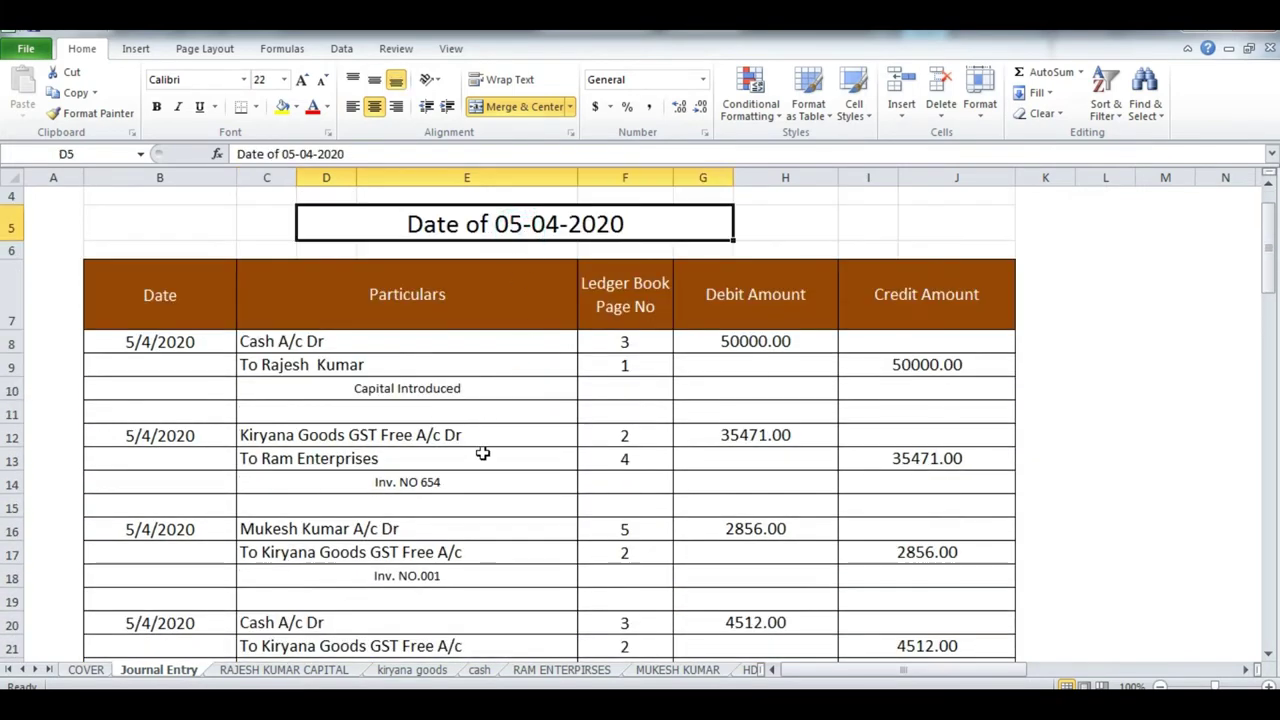
pyautogui.scroll(-1, 440, 508)
pyautogui.click(312, 550)
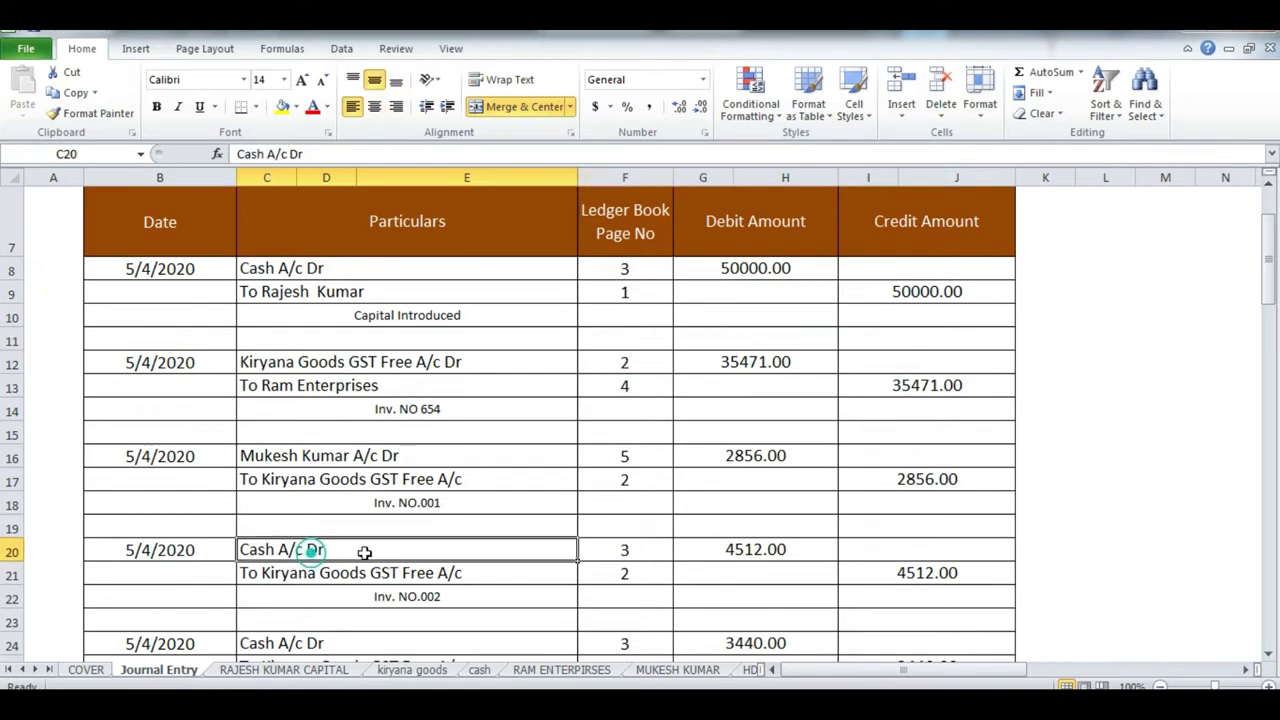
pyautogui.click(430, 571)
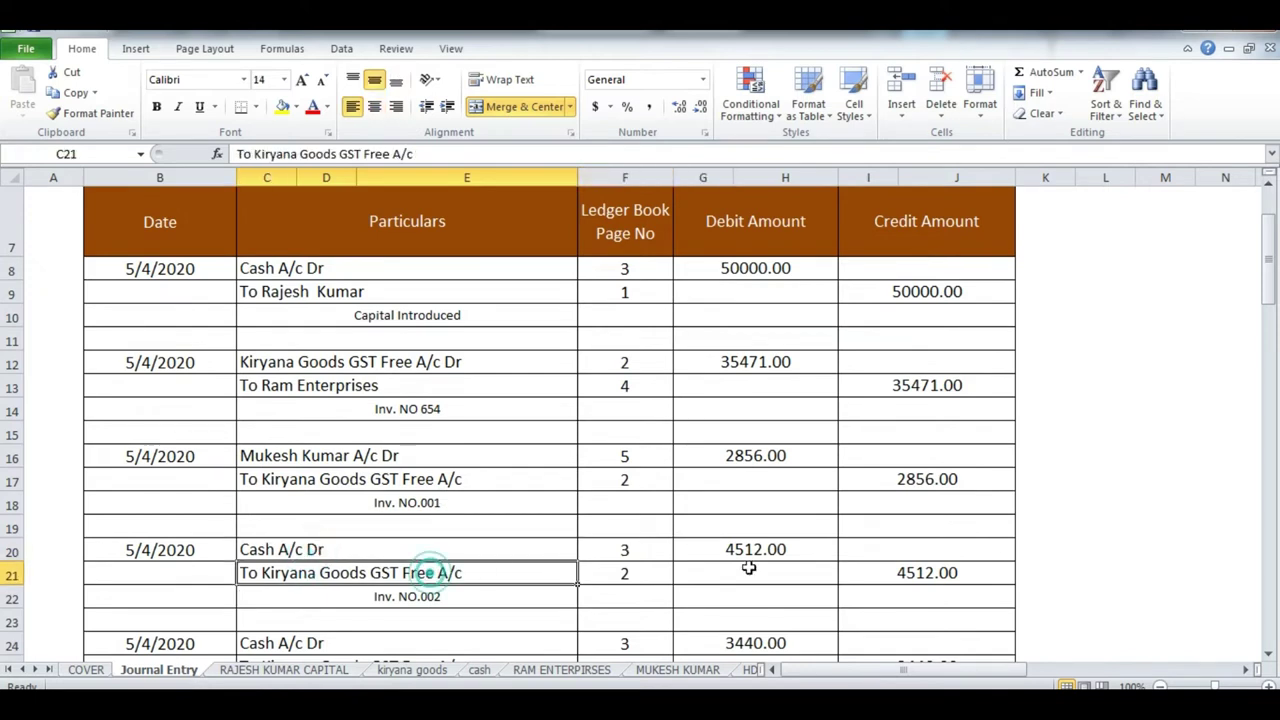
pyautogui.click(905, 573)
pyautogui.scroll(-1, 666, 486)
pyautogui.click(722, 437)
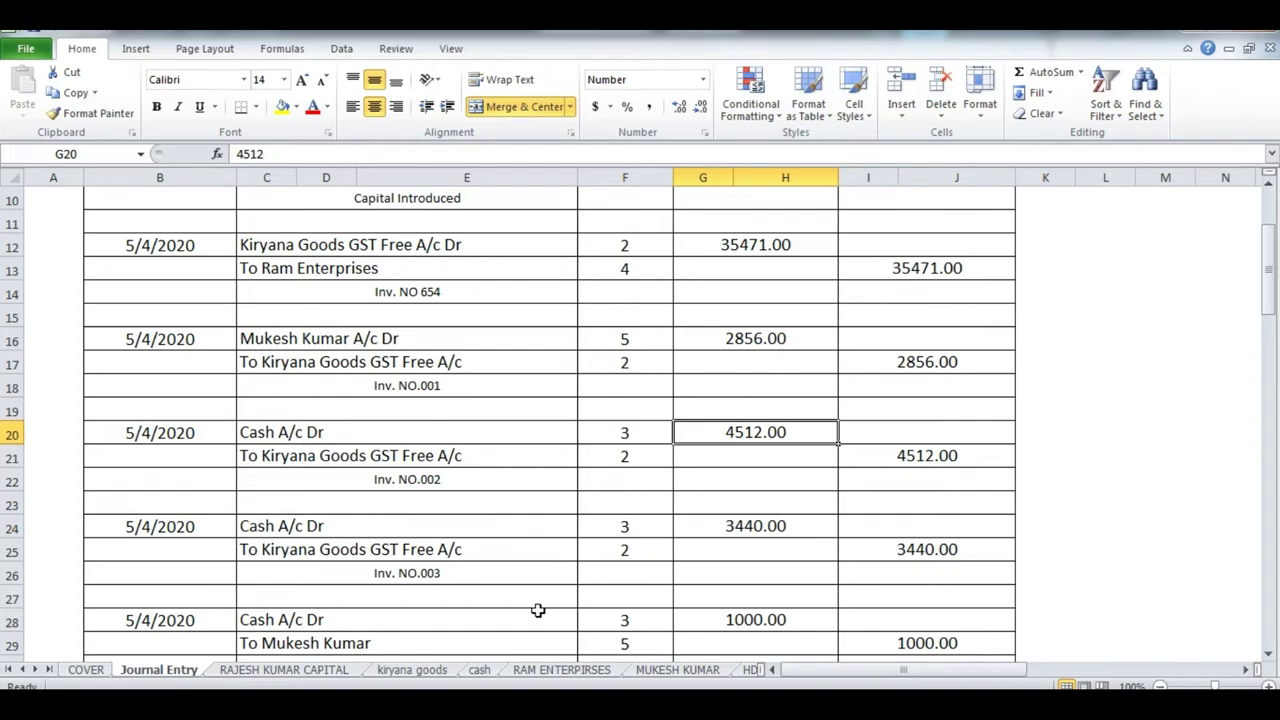
# - Set the Kiryana goods BN .002 debit in the cash ledger to 4521 and check the matching cash credit in the kiryana goods ledger
pyautogui.click(481, 670)
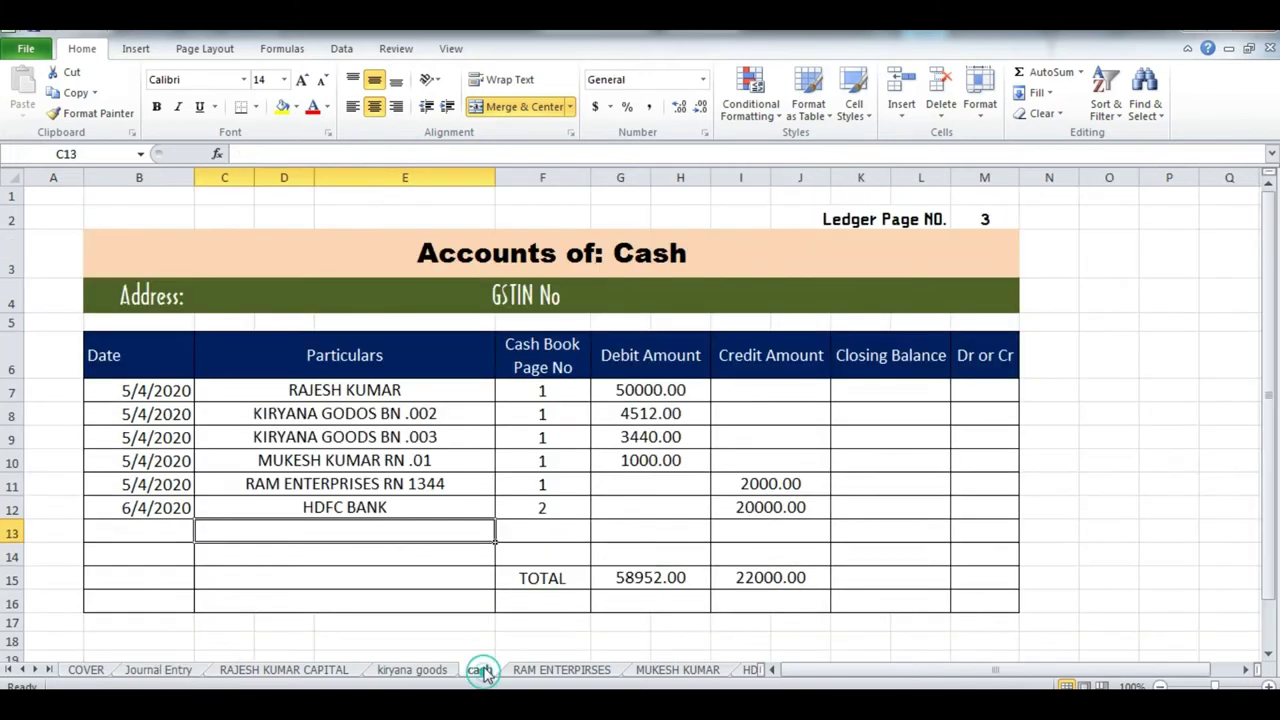
pyautogui.click(643, 412)
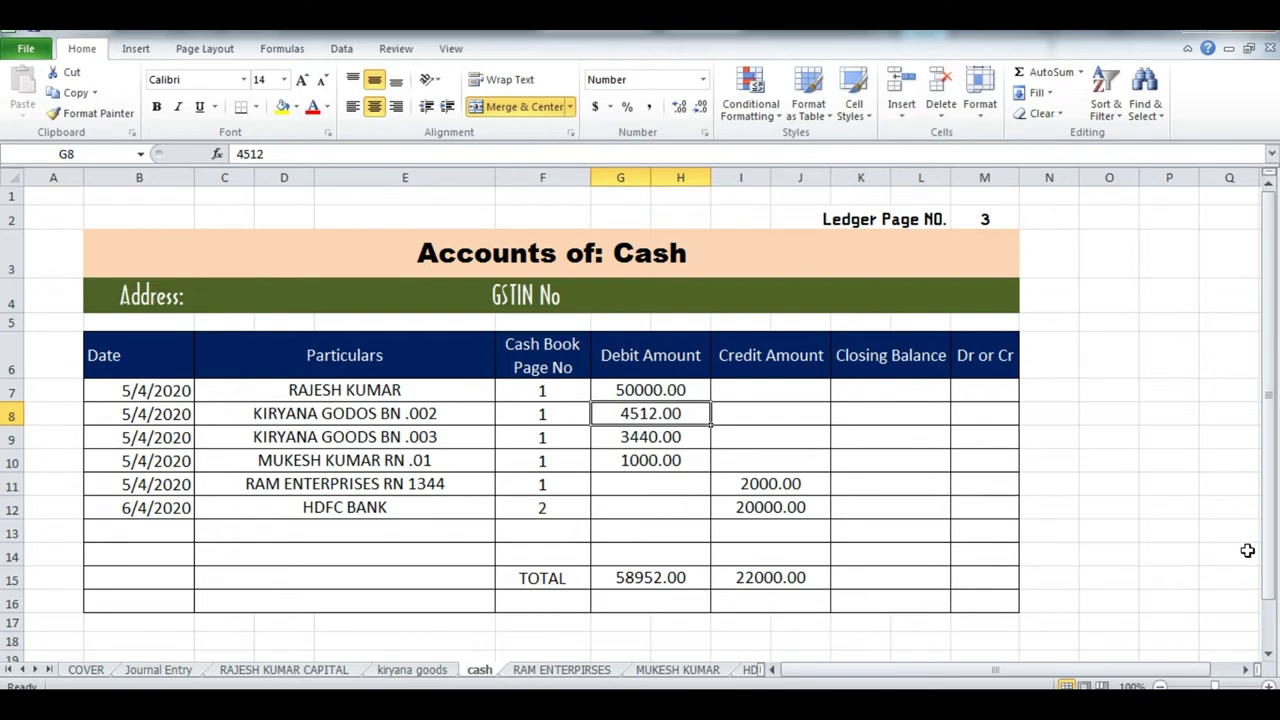
pyautogui.write('45')
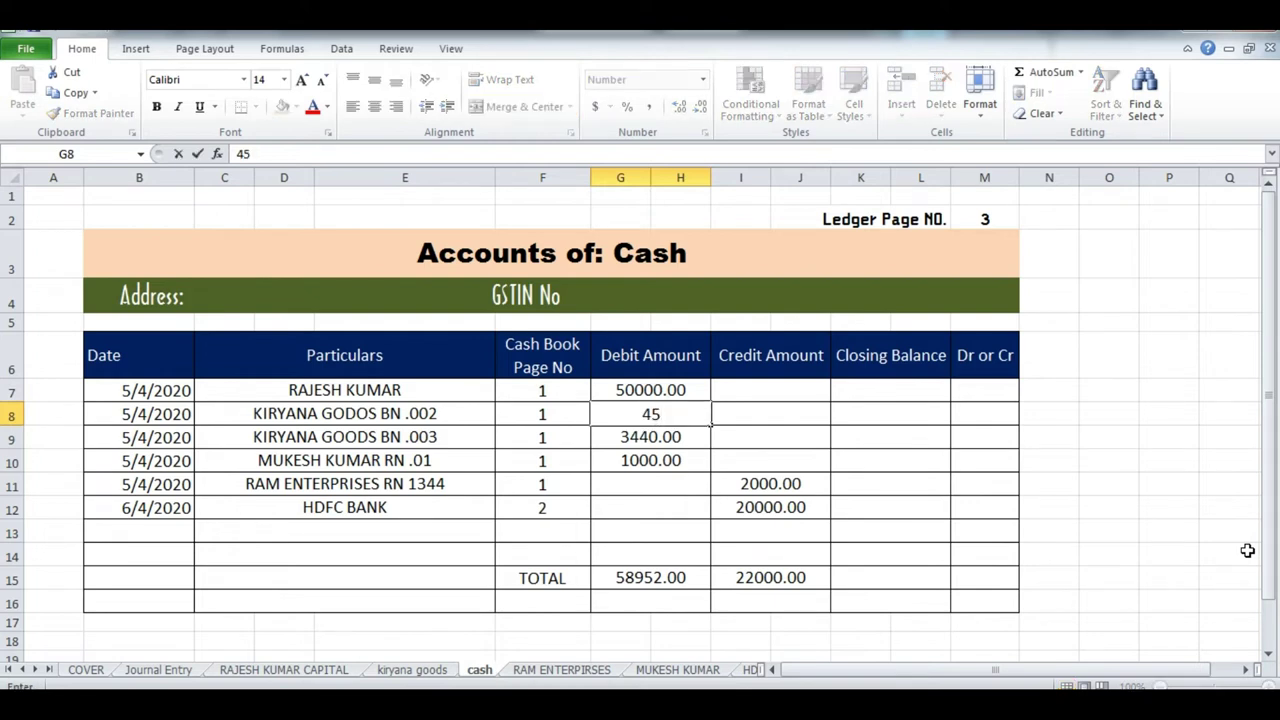
pyautogui.write('21')
pyautogui.press('Return')
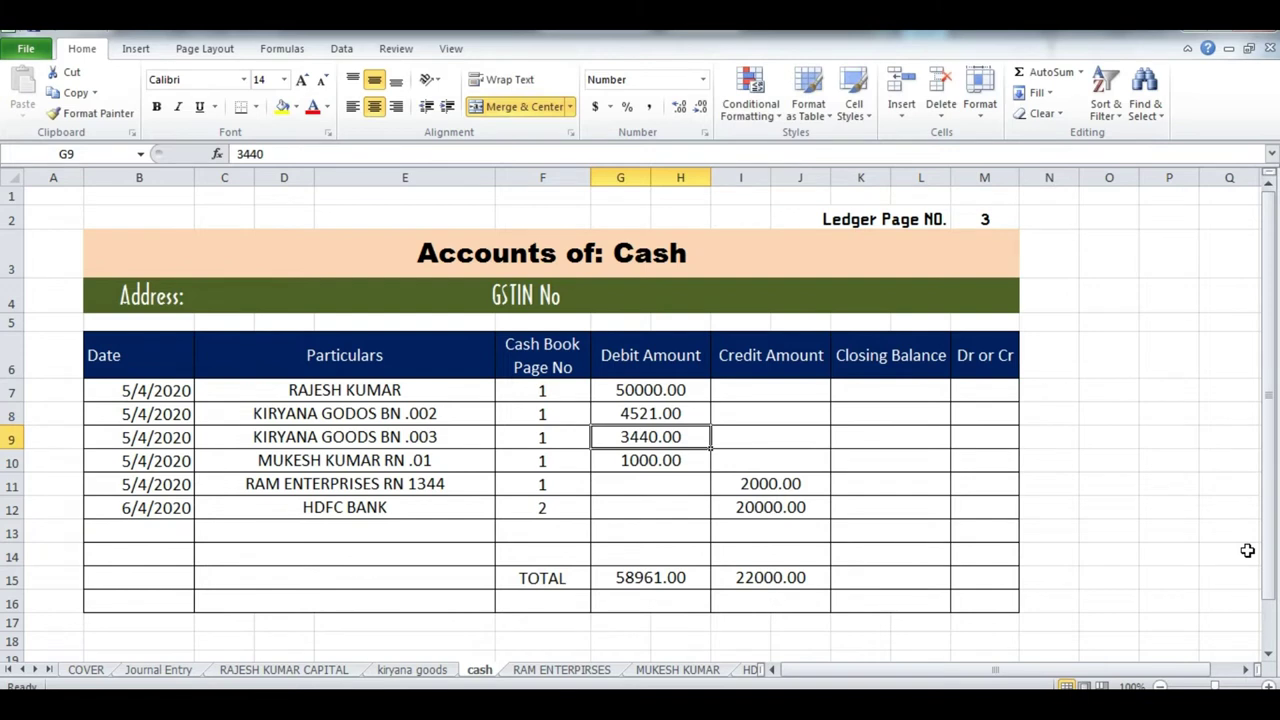
pyautogui.click(418, 668)
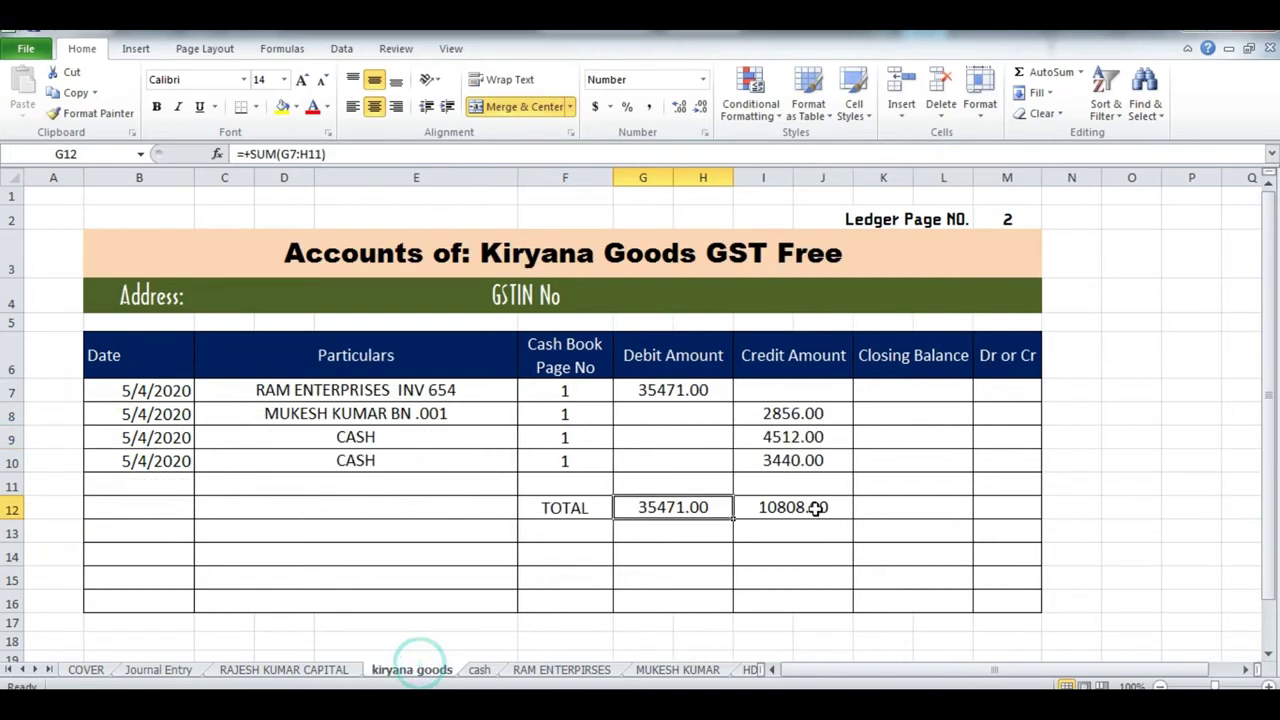
pyautogui.click(815, 440)
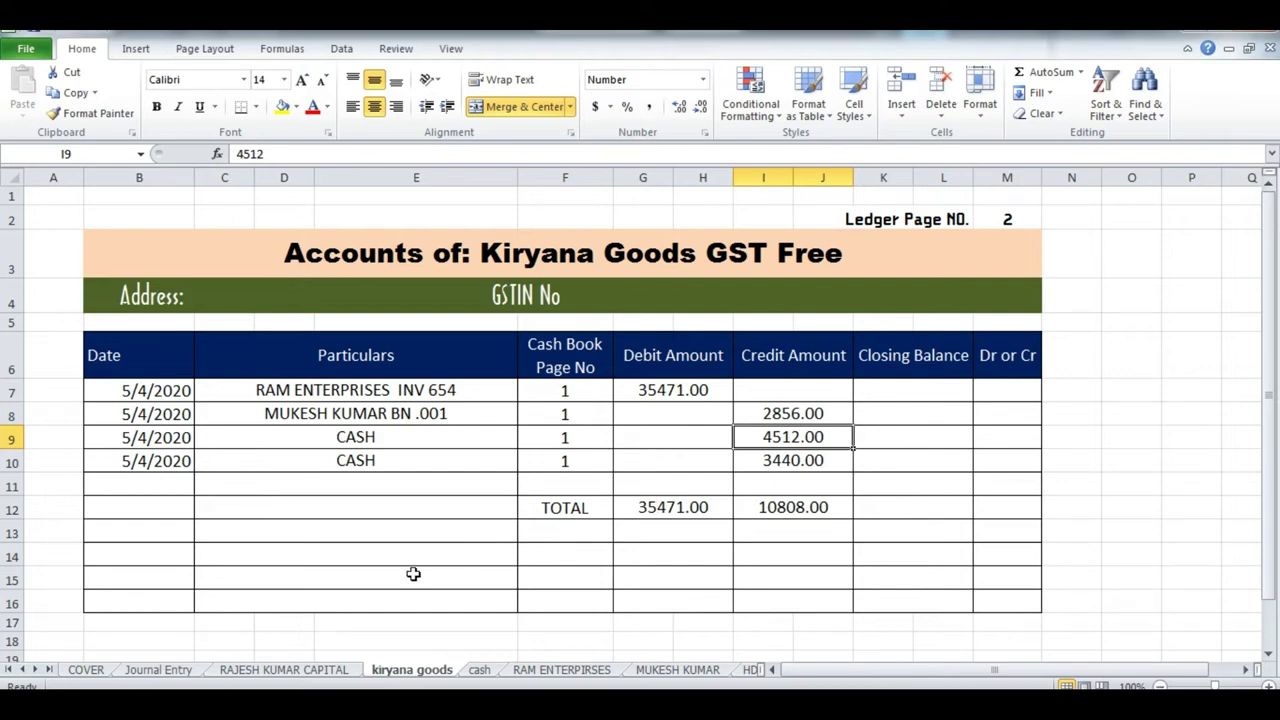
# - Transfer the cash ledger's debit total to the CASH row of the trial balance, entering debit 58961
pyautogui.click(480, 670)
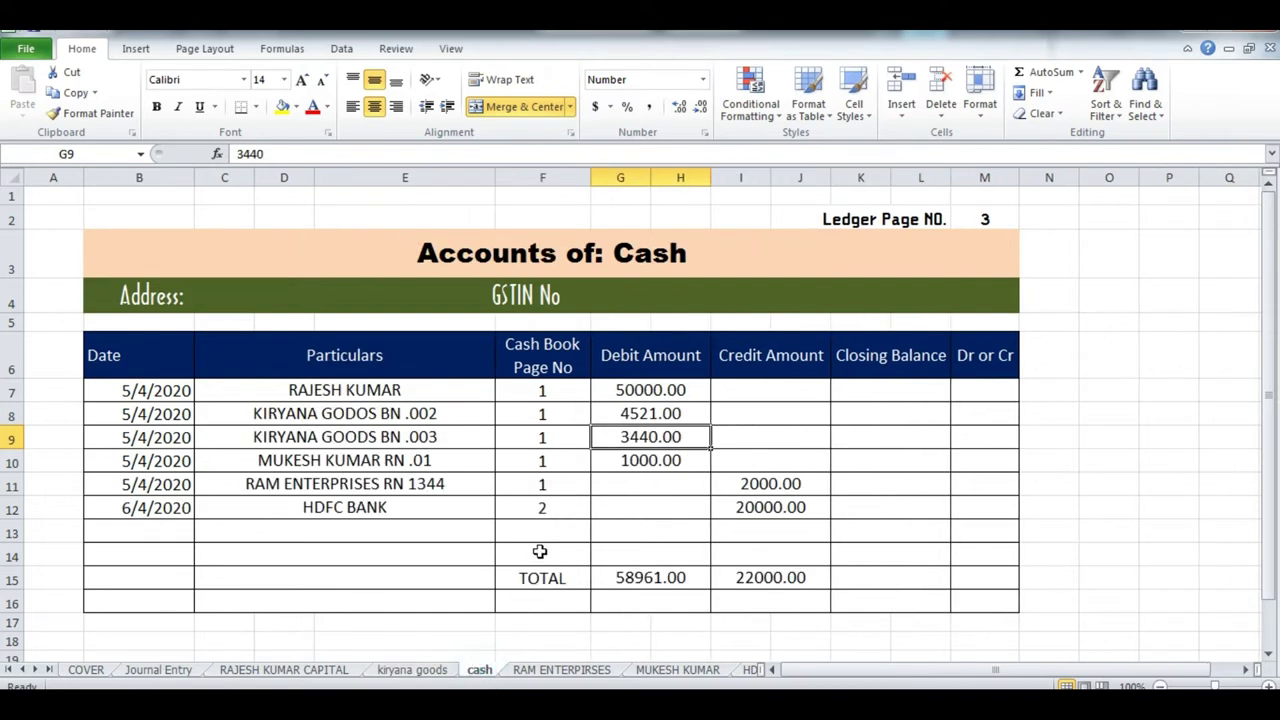
pyautogui.click(652, 577)
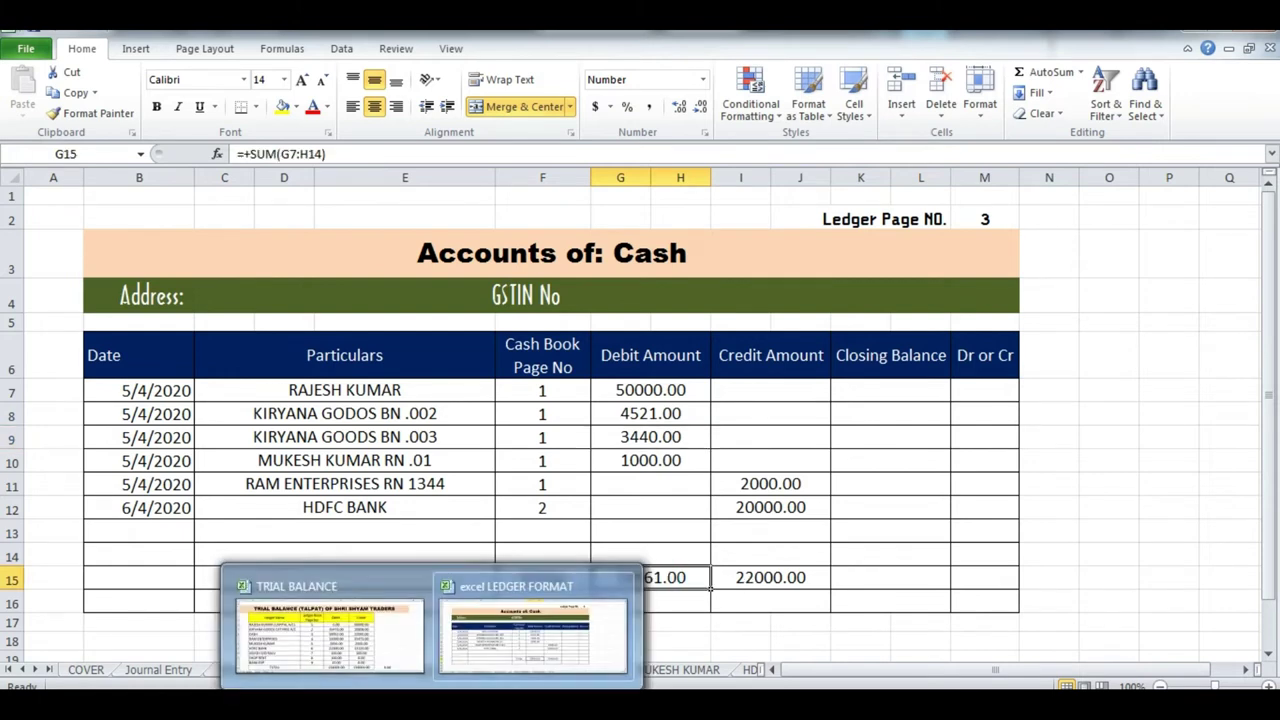
pyautogui.click(378, 630)
pyautogui.click(678, 416)
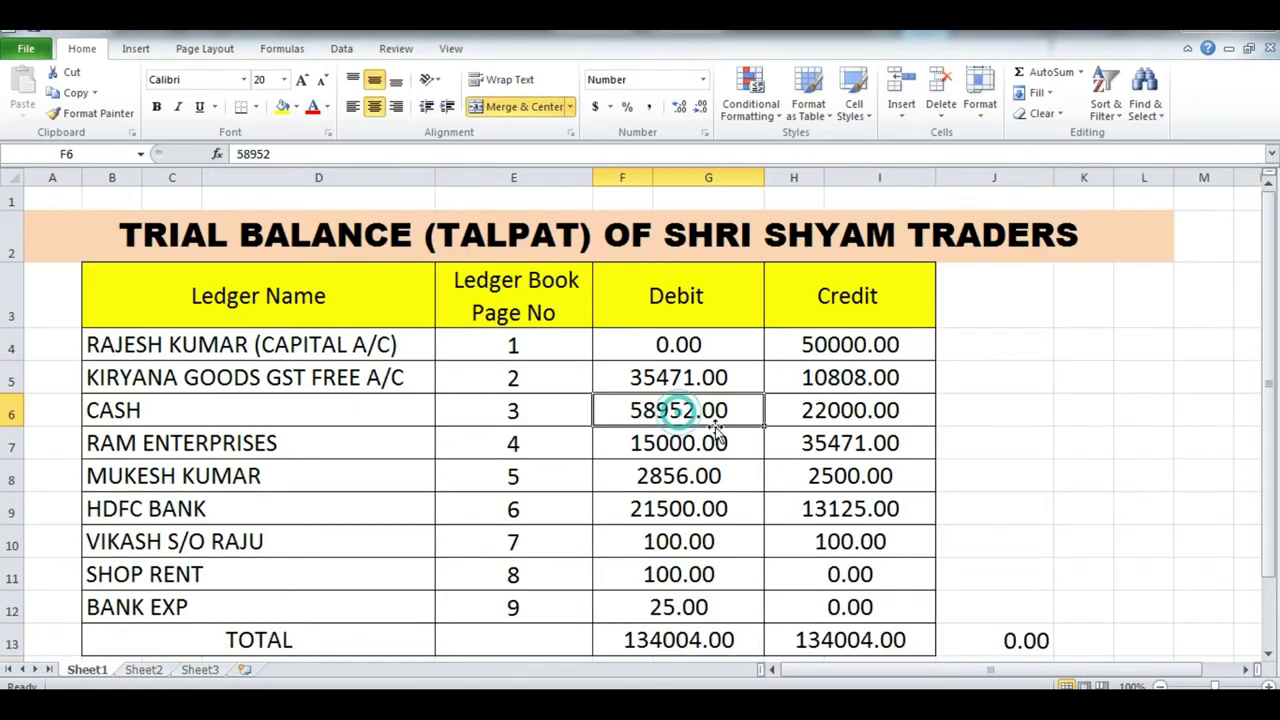
pyautogui.write('58961')
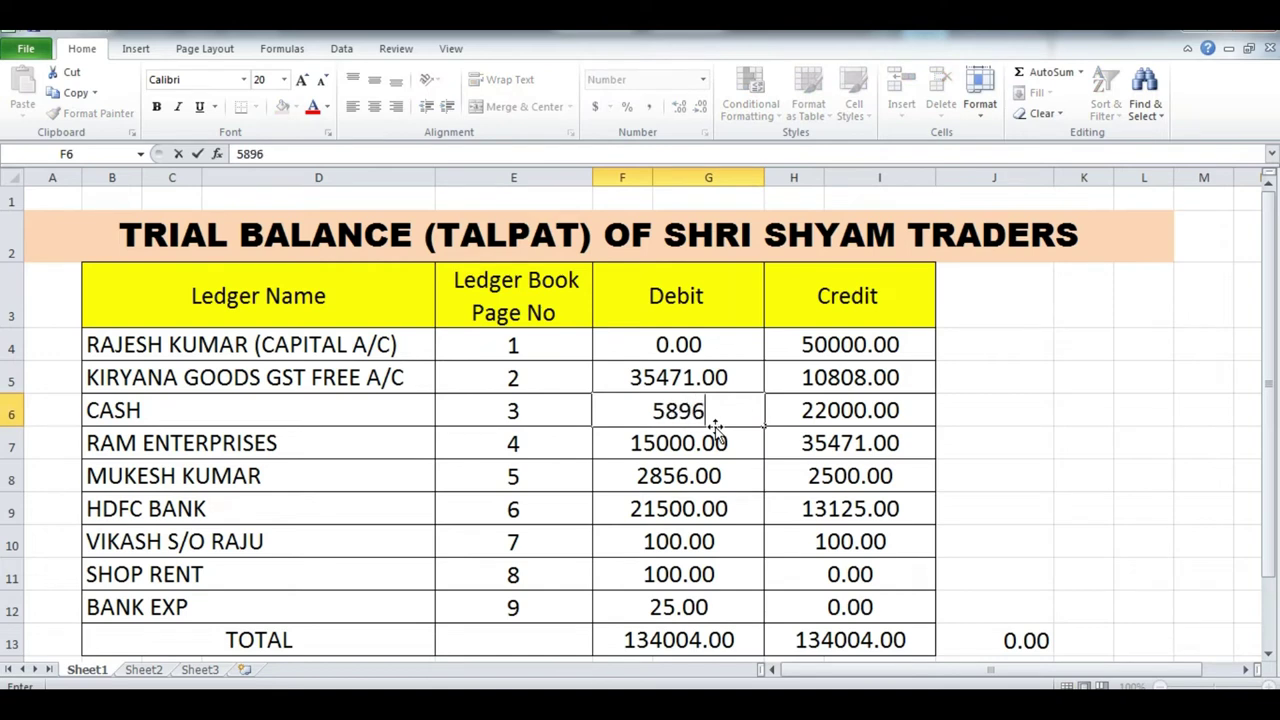
pyautogui.press('Return')
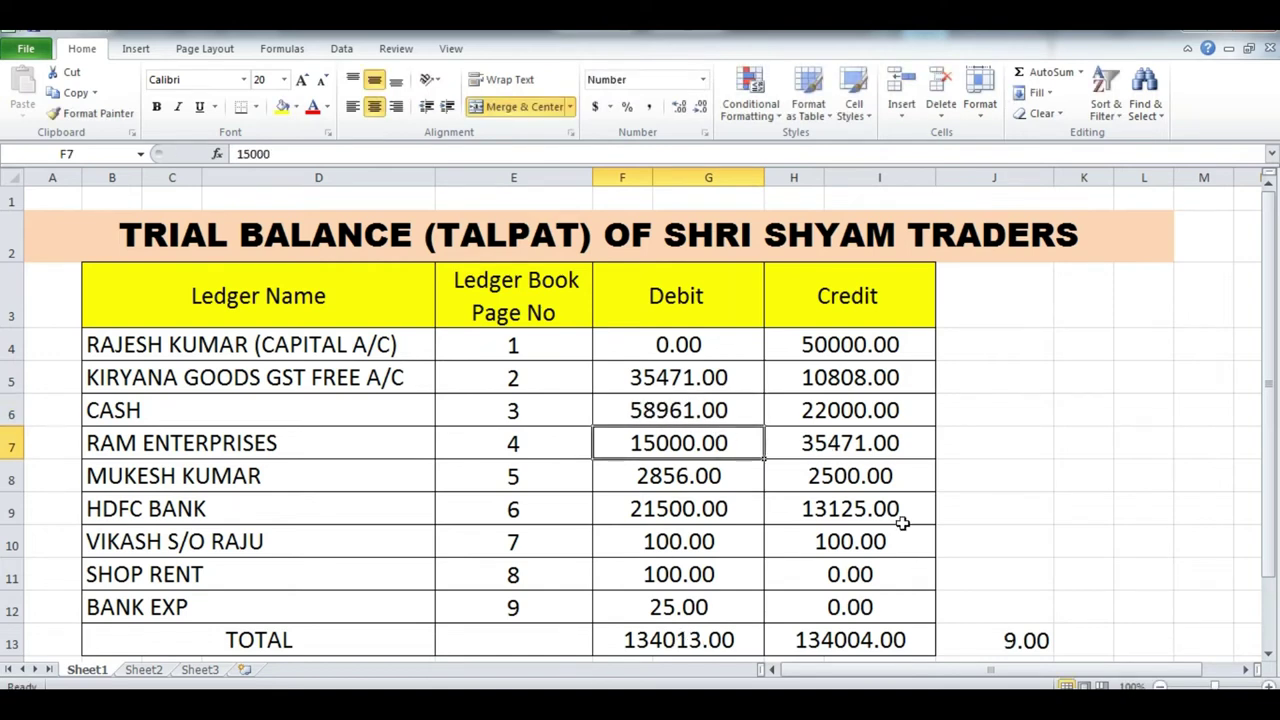
# - Check the trial balance's total debit against its total credit and inspect the formula for the difference
pyautogui.click(680, 637)
pyautogui.click(860, 640)
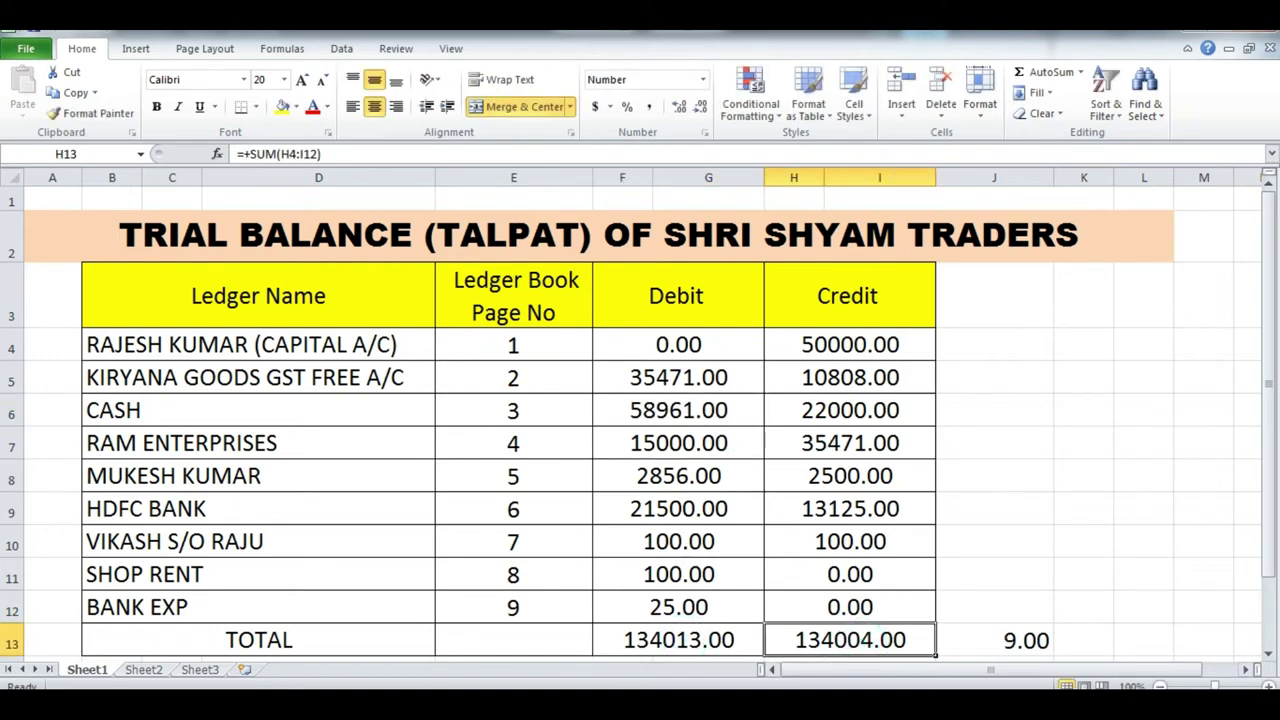
pyautogui.click(1005, 640)
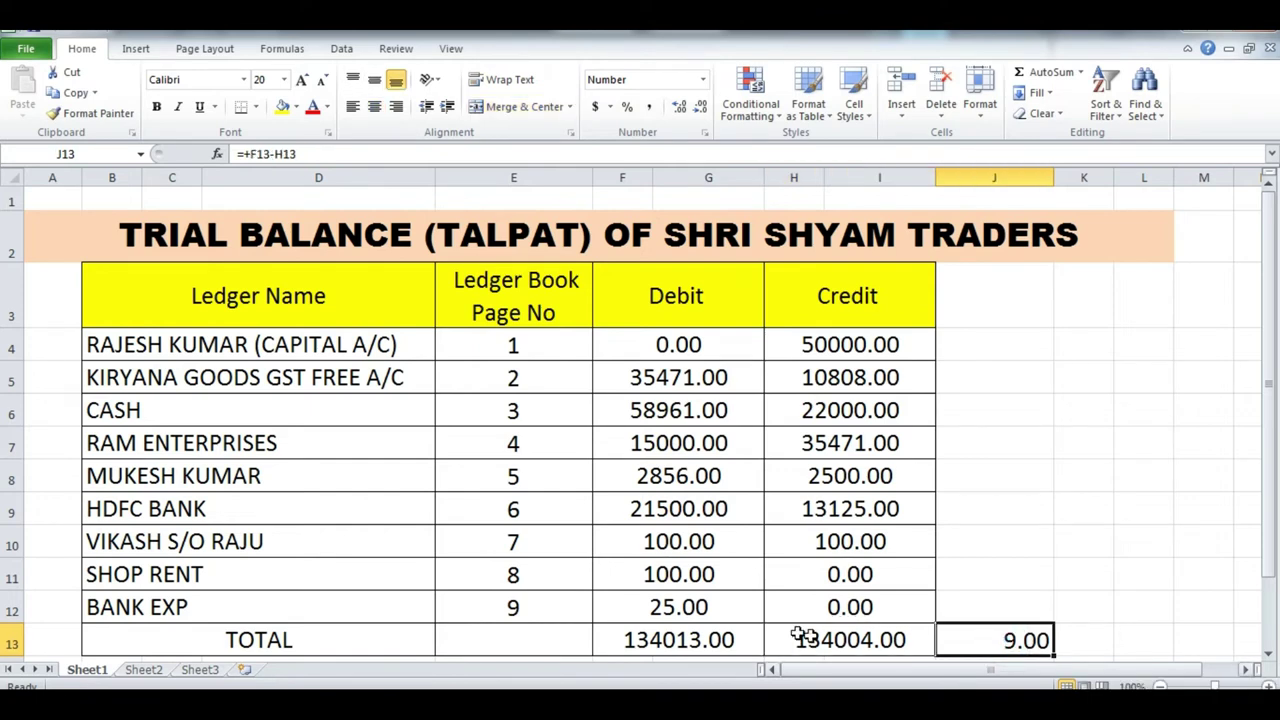
pyautogui.click(860, 645)
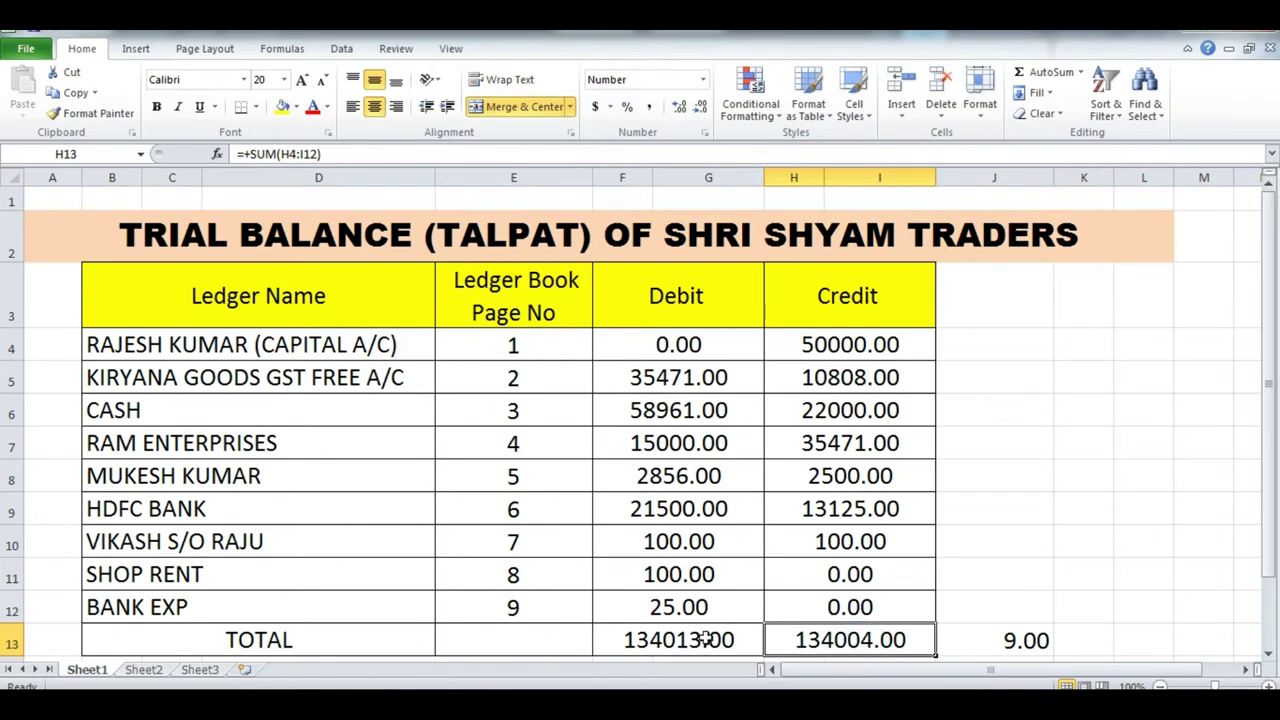
pyautogui.click(668, 640)
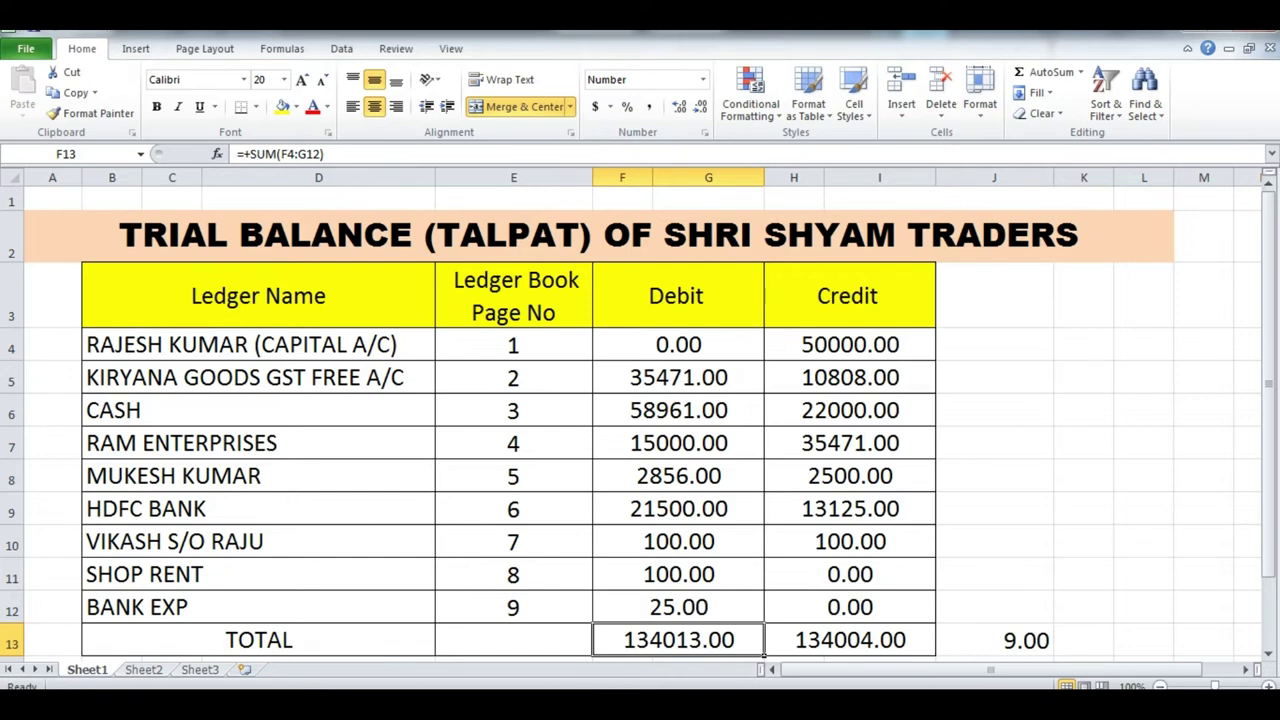
# - Trace the mismatch in the excel LEDGER FORMAT workbook by checking the cash debit of journal entry Inv. NO.002
pyautogui.moveTo(452, 680)
pyautogui.click(484, 626)
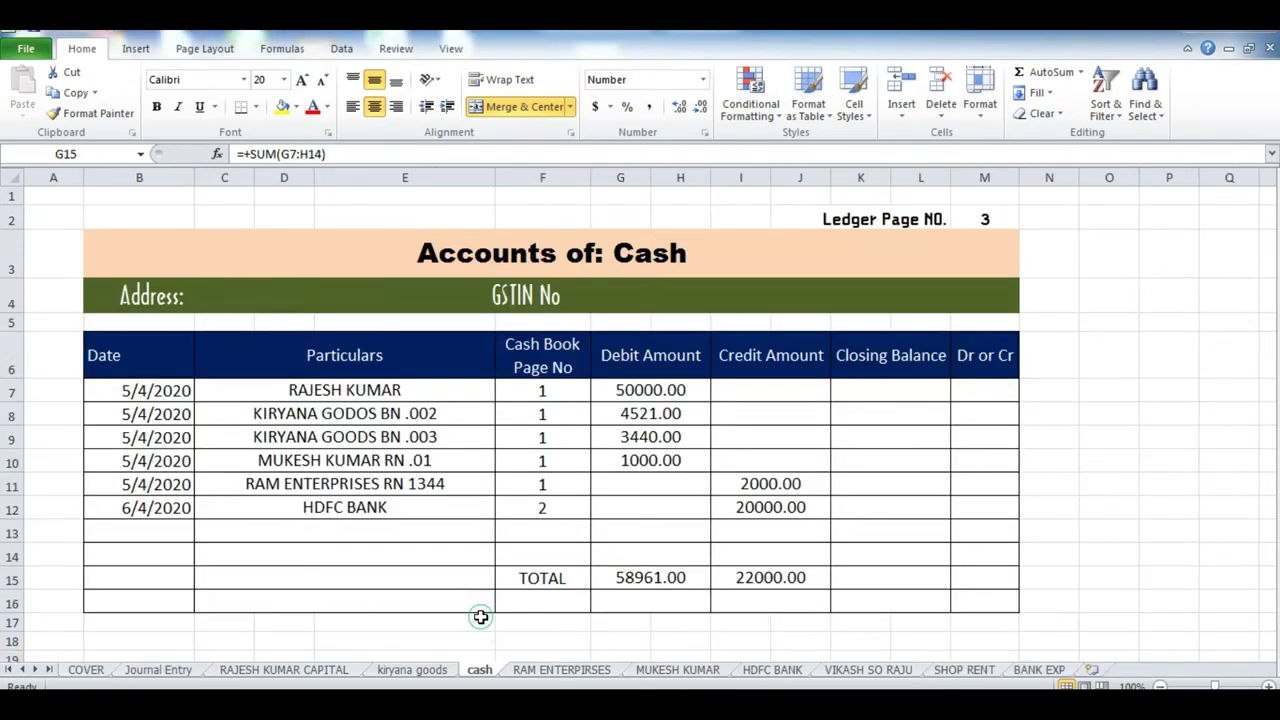
pyautogui.click(158, 670)
pyautogui.click(372, 440)
pyautogui.scroll(2, 372, 442)
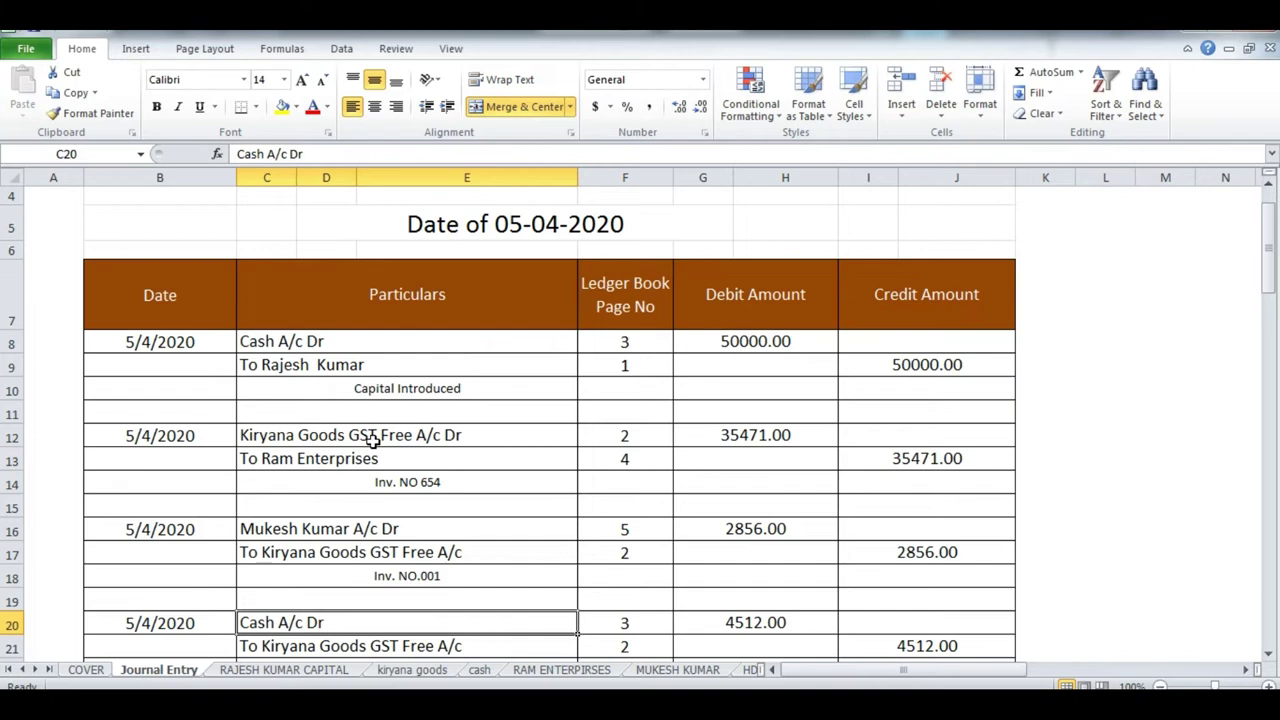
pyautogui.scroll(-1, 380, 440)
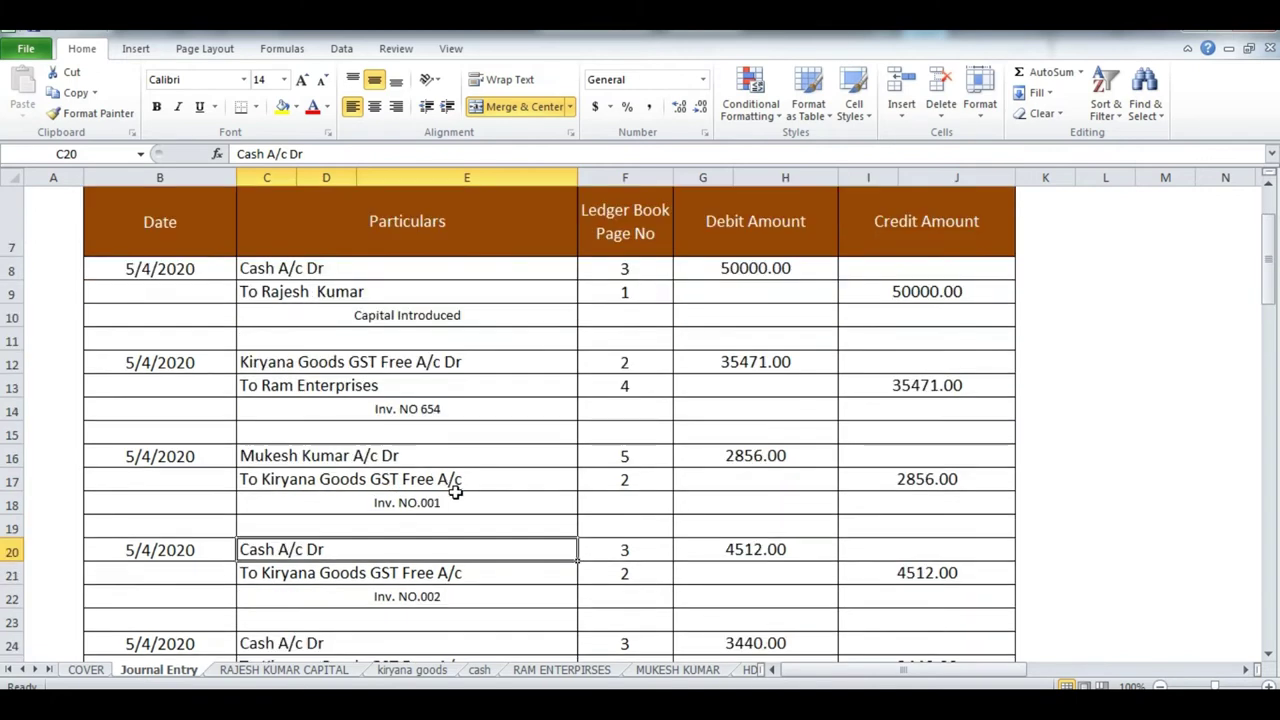
pyautogui.click(731, 546)
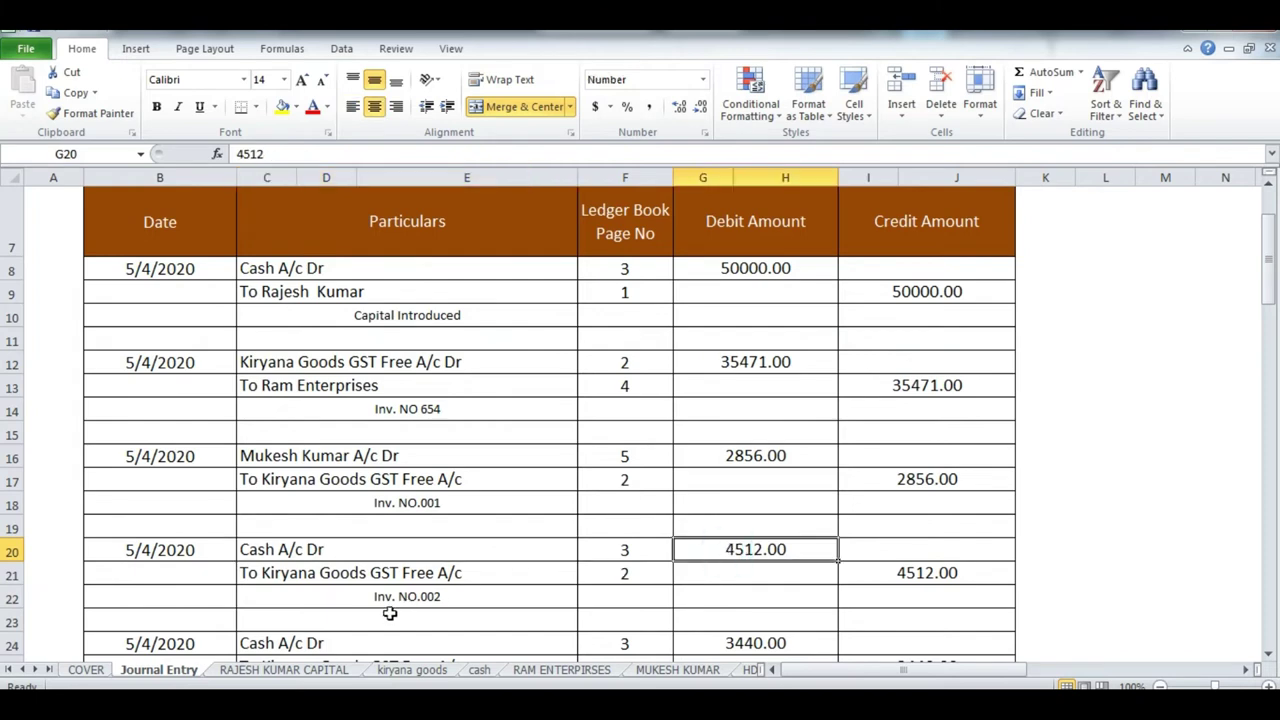
pyautogui.click(315, 549)
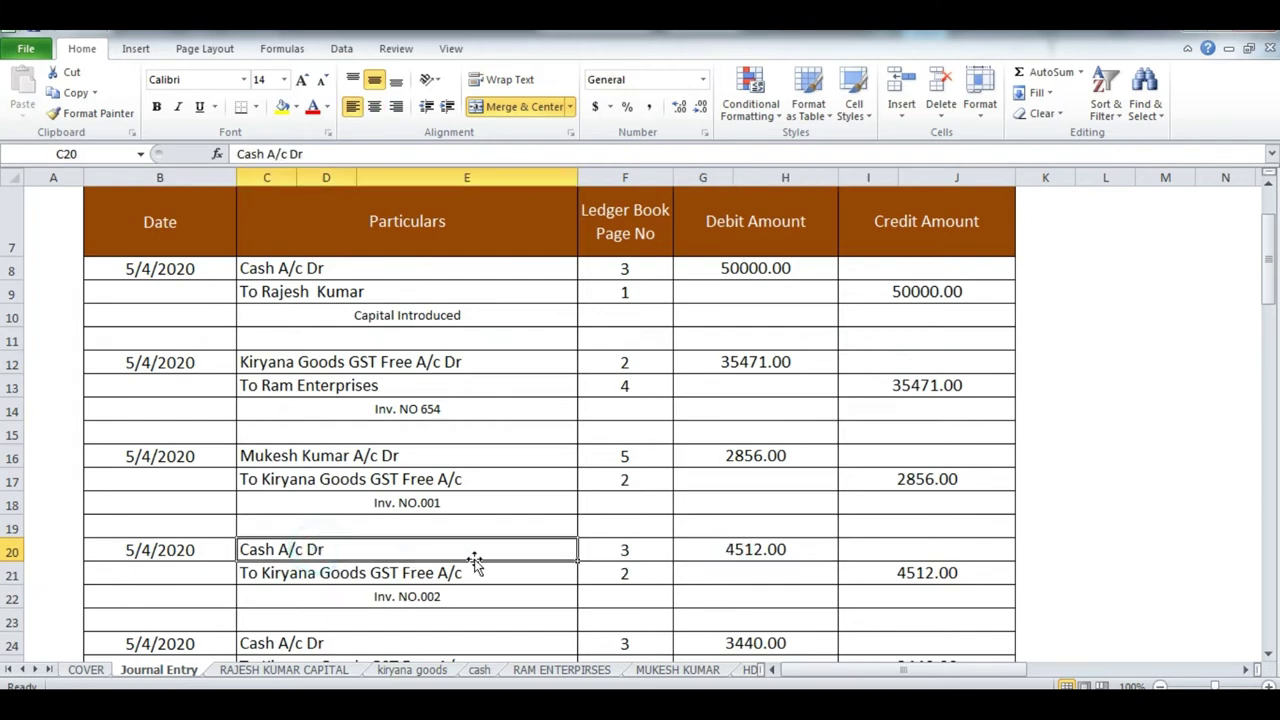
pyautogui.click(752, 548)
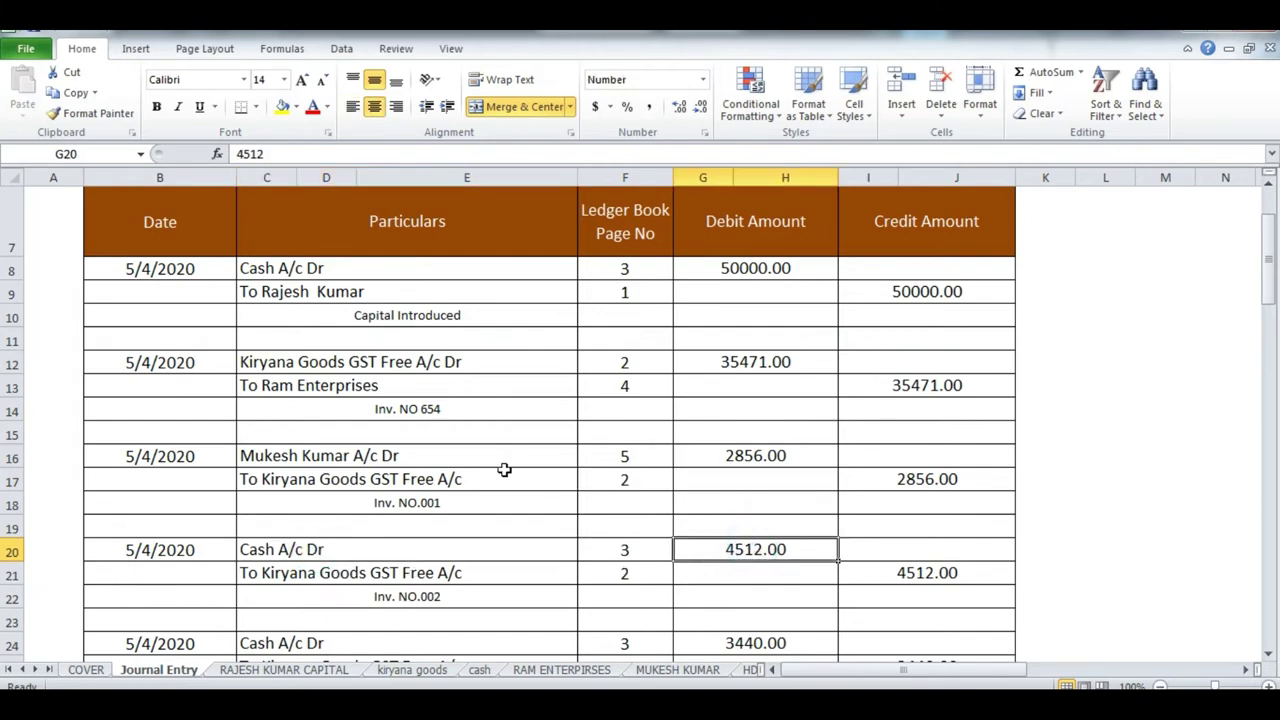
# - Correct the Kiryana goods BN .002 debit in the cash ledger to 4512
pyautogui.click(479, 669)
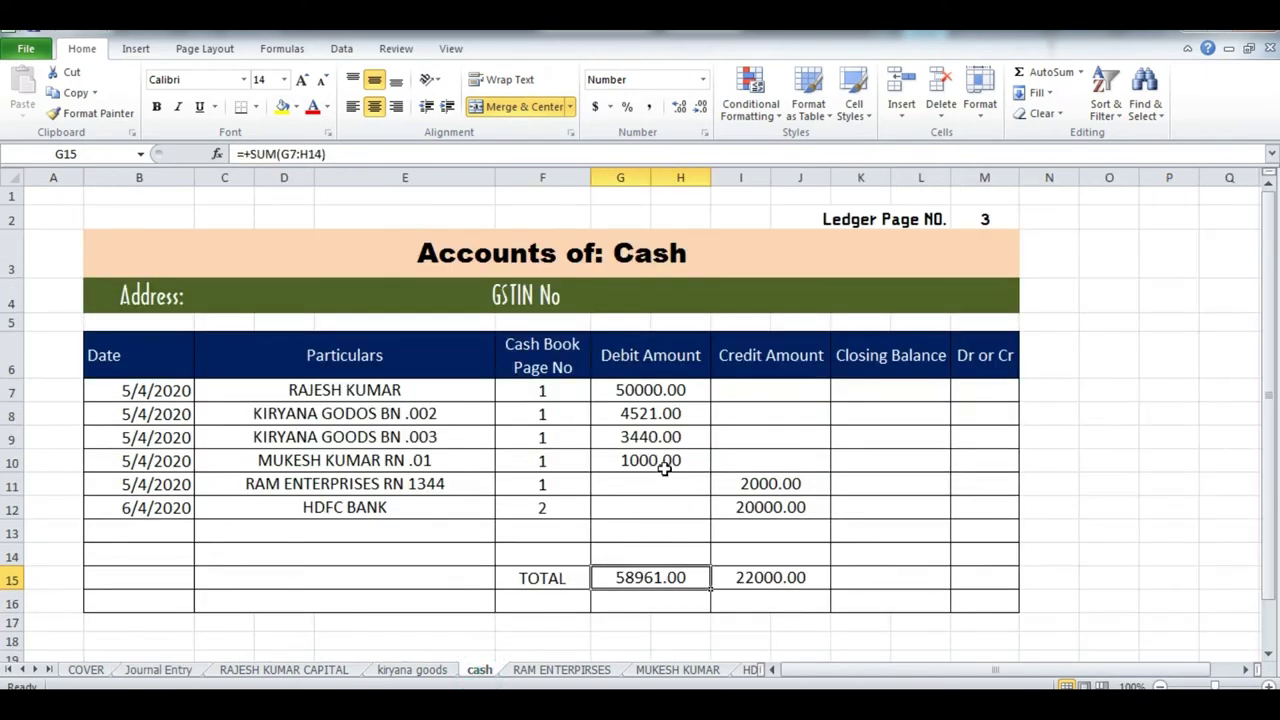
pyautogui.click(661, 420)
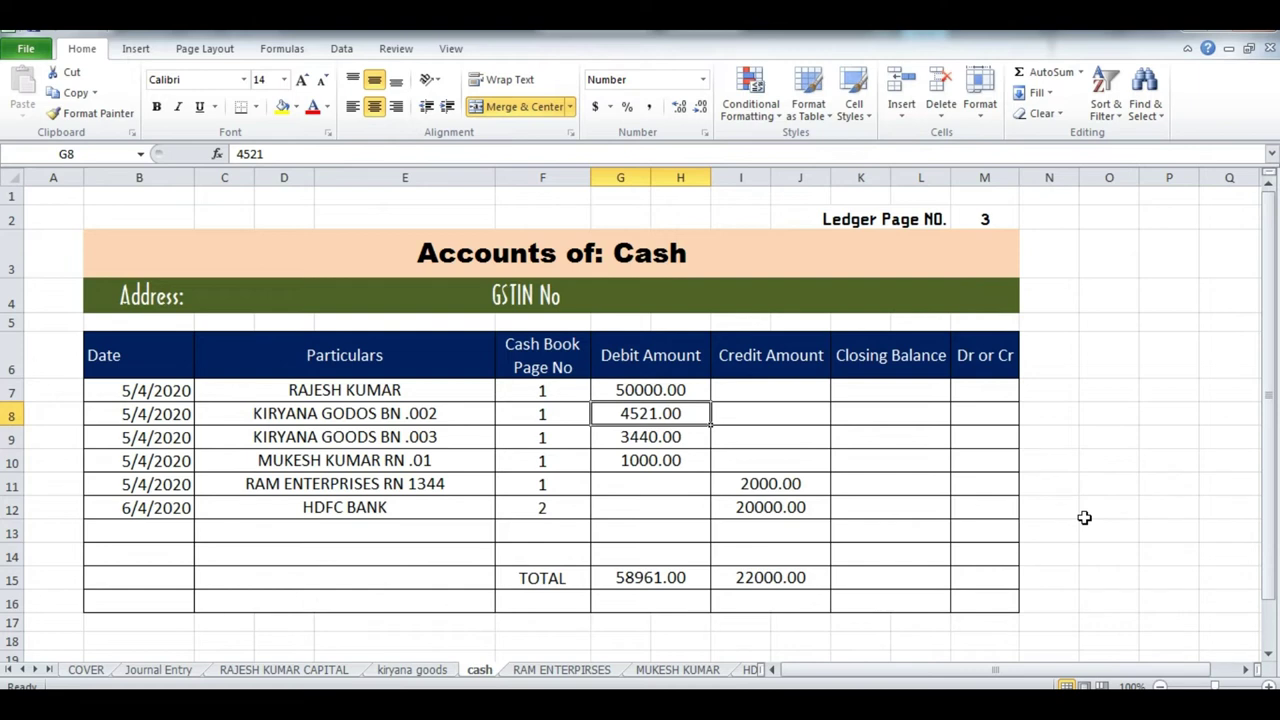
pyautogui.write('4512')
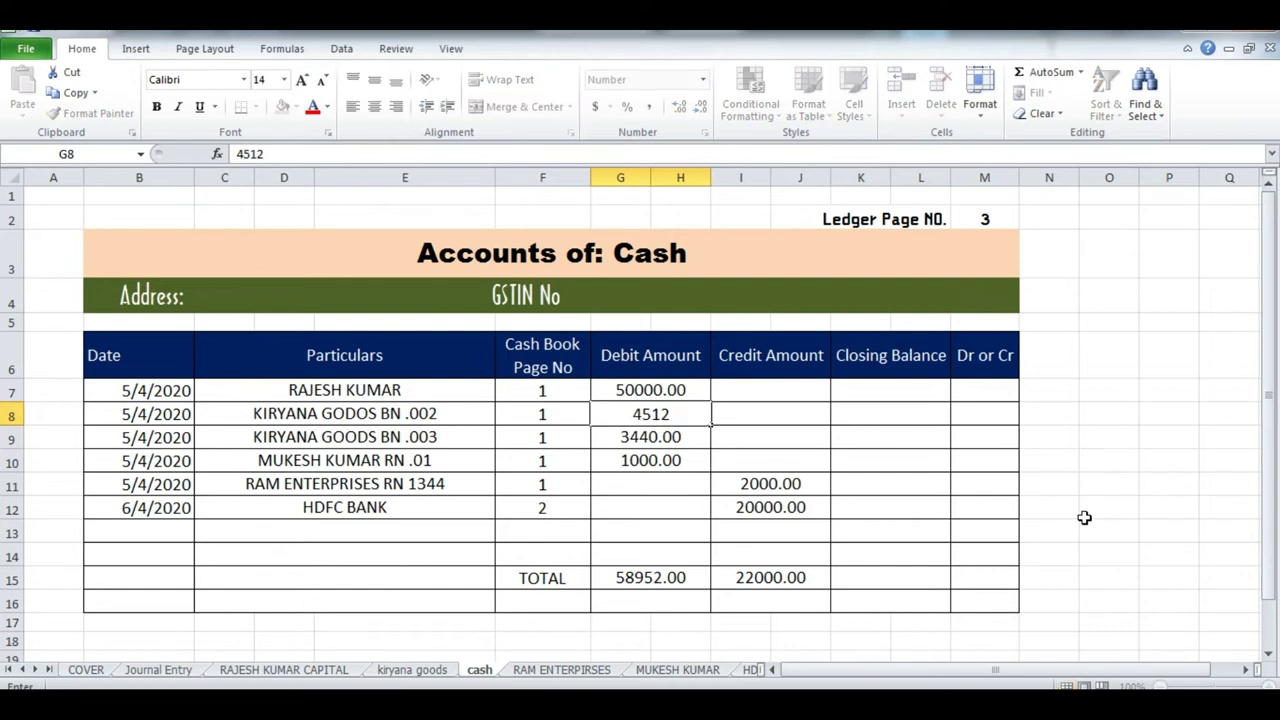
pyautogui.press('Return')
# - Transfer the cash ledger's debit total to the trial balance's CASH row as 58952, and compare the total debit with the total credit
pyautogui.click(643, 575)
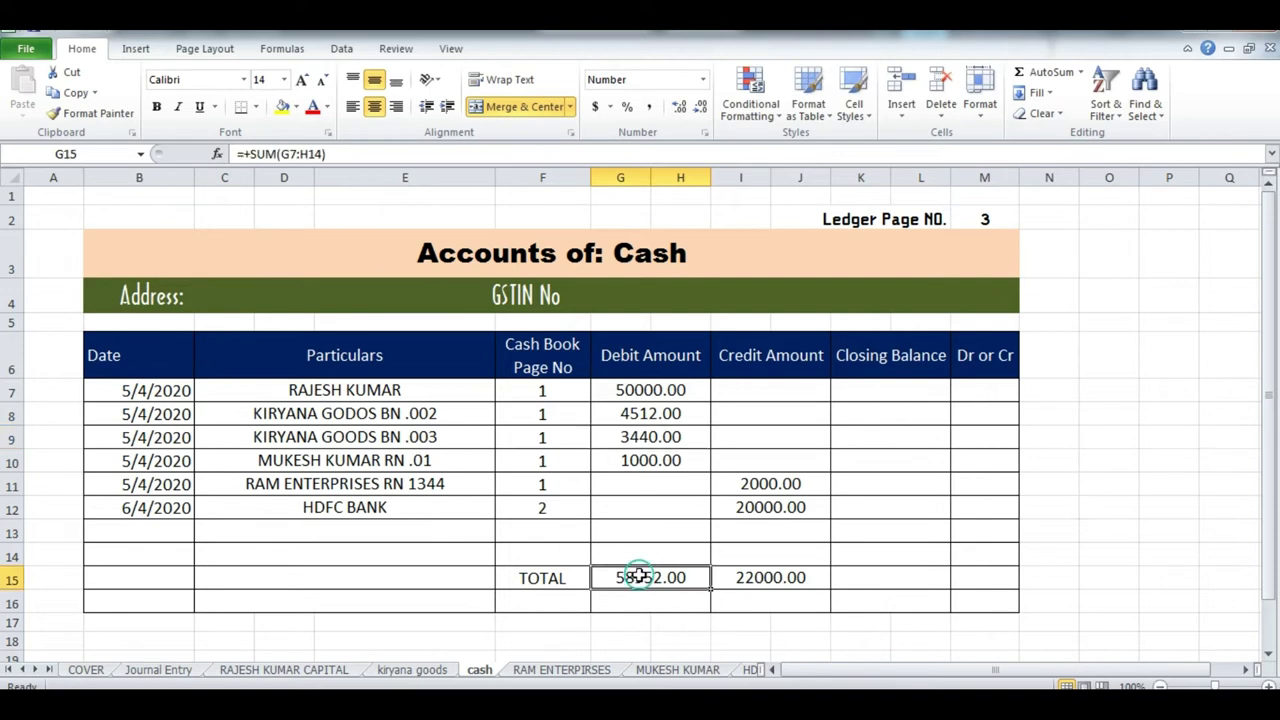
pyautogui.click(343, 617)
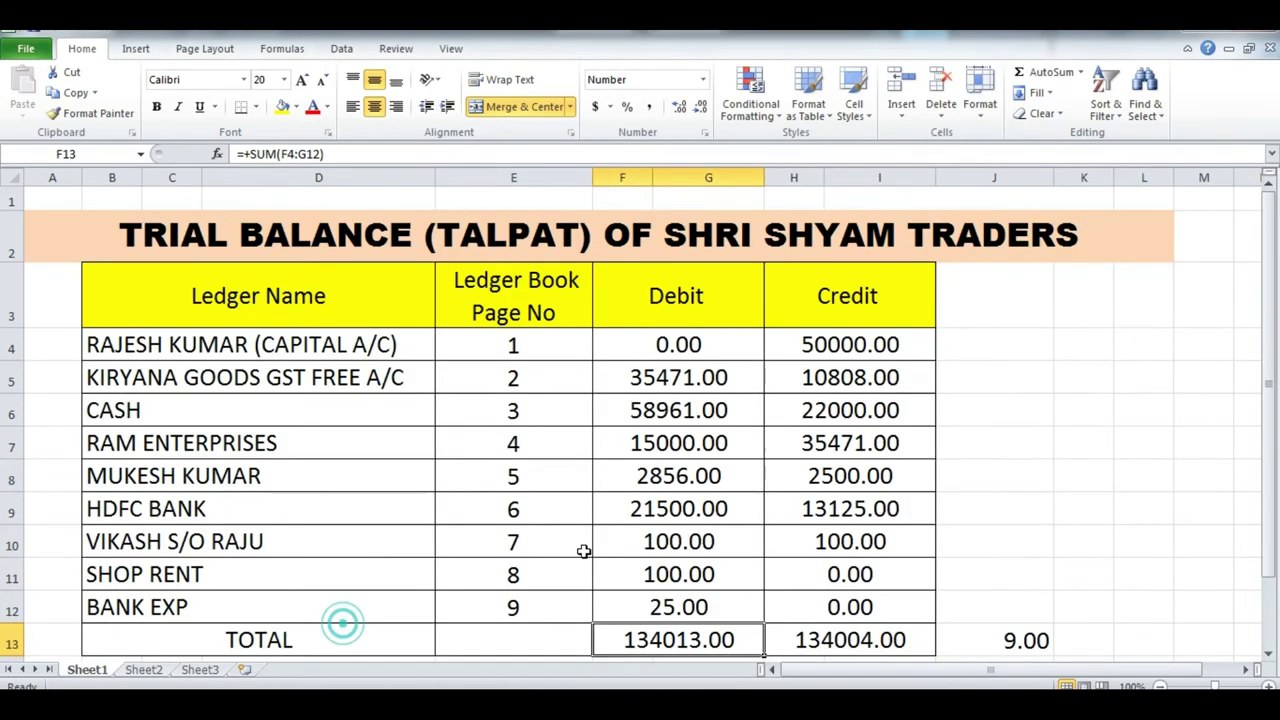
pyautogui.click(680, 410)
pyautogui.write('5')
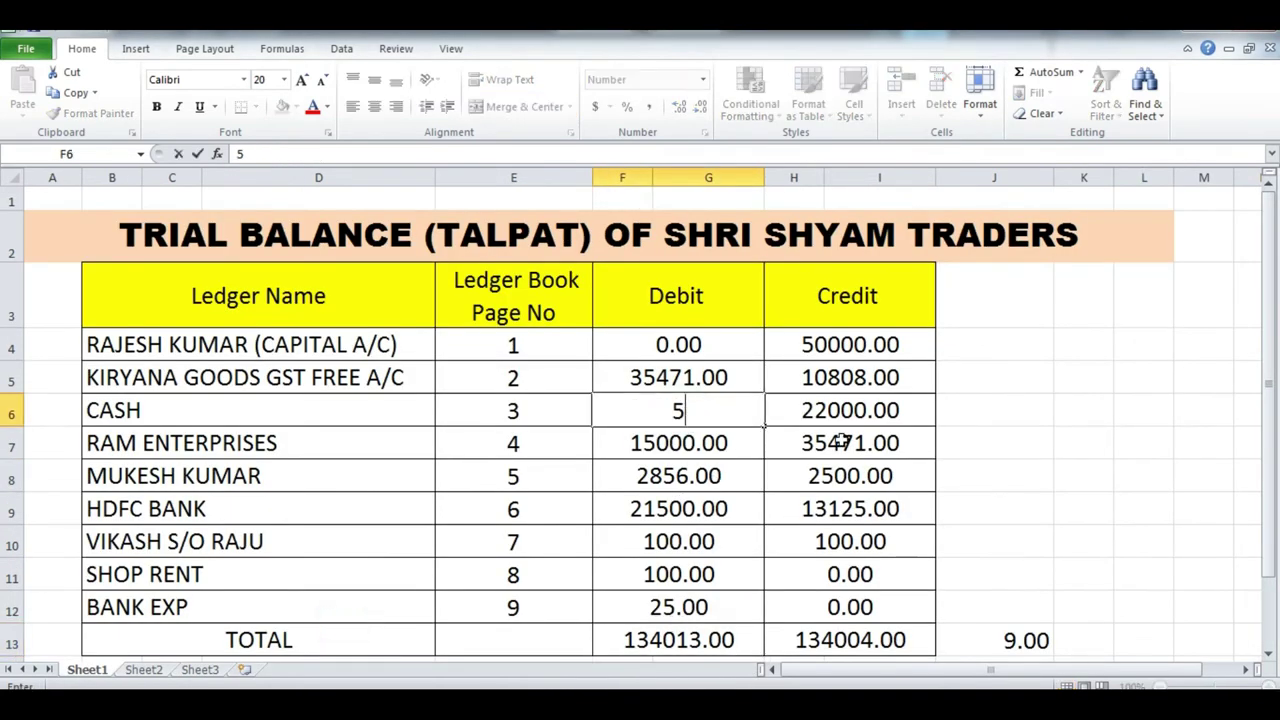
pyautogui.write('8952')
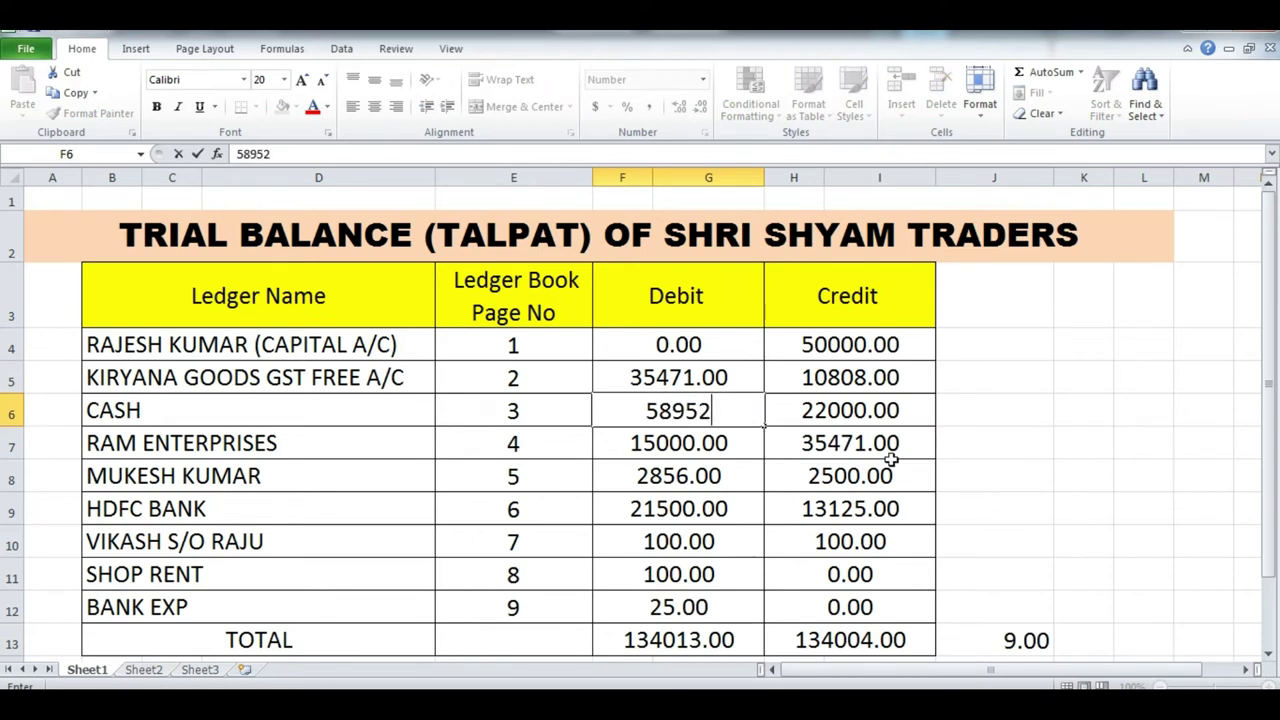
pyautogui.press('Return')
pyautogui.click(724, 648)
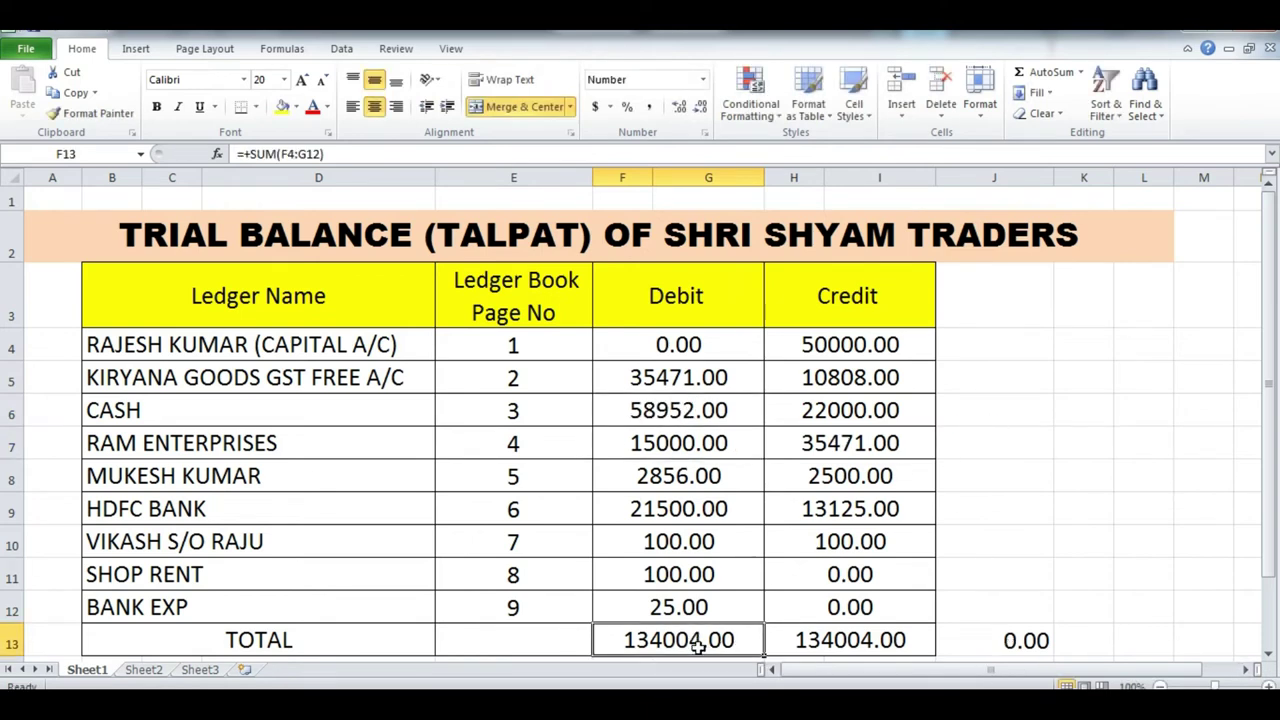
pyautogui.click(851, 634)
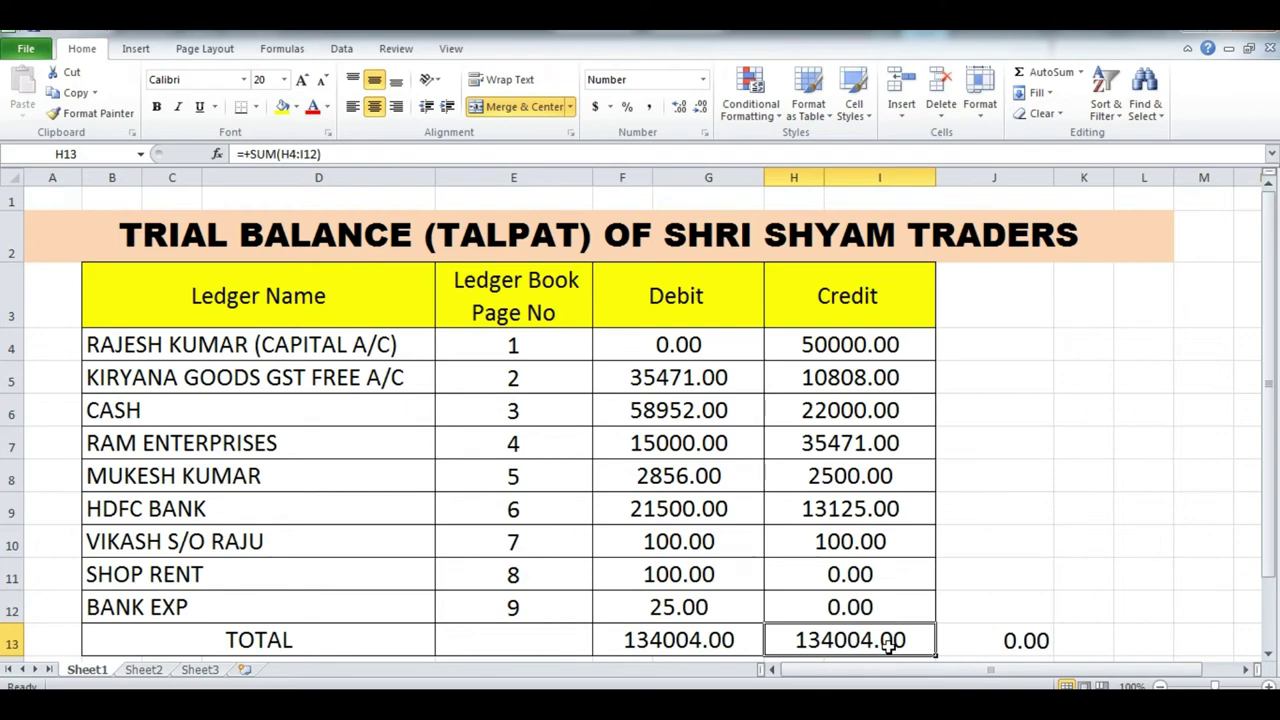
# - In the excel LEDGER FORMAT workbook, set the Kiryana goods BN .002 debit in the cash ledger to 4521
pyautogui.moveTo(510, 705)
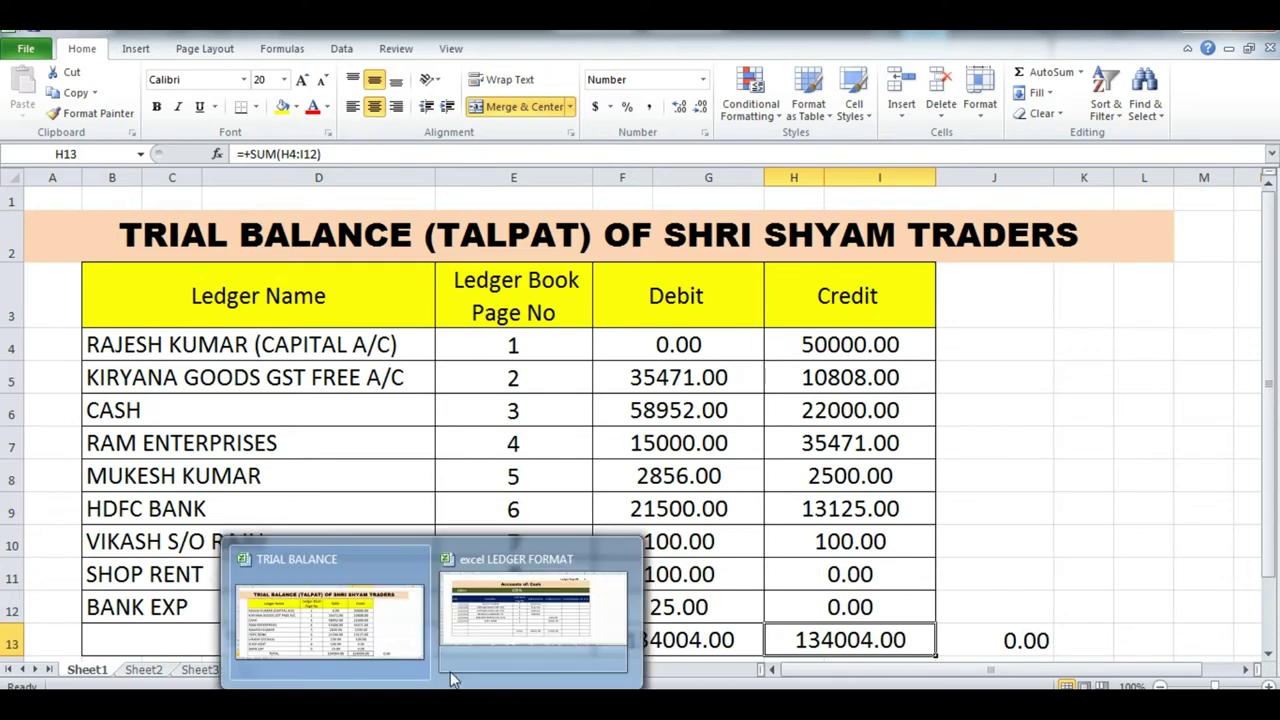
pyautogui.click(500, 590)
pyautogui.click(651, 417)
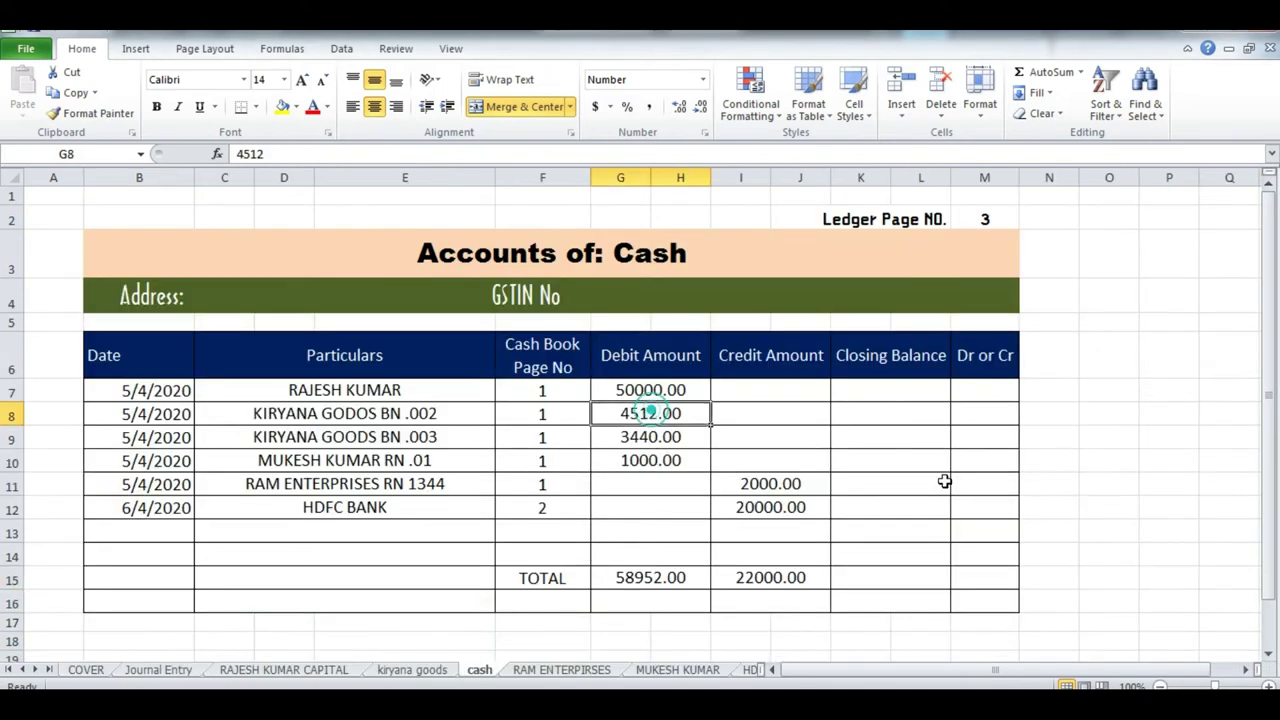
pyautogui.write('4521')
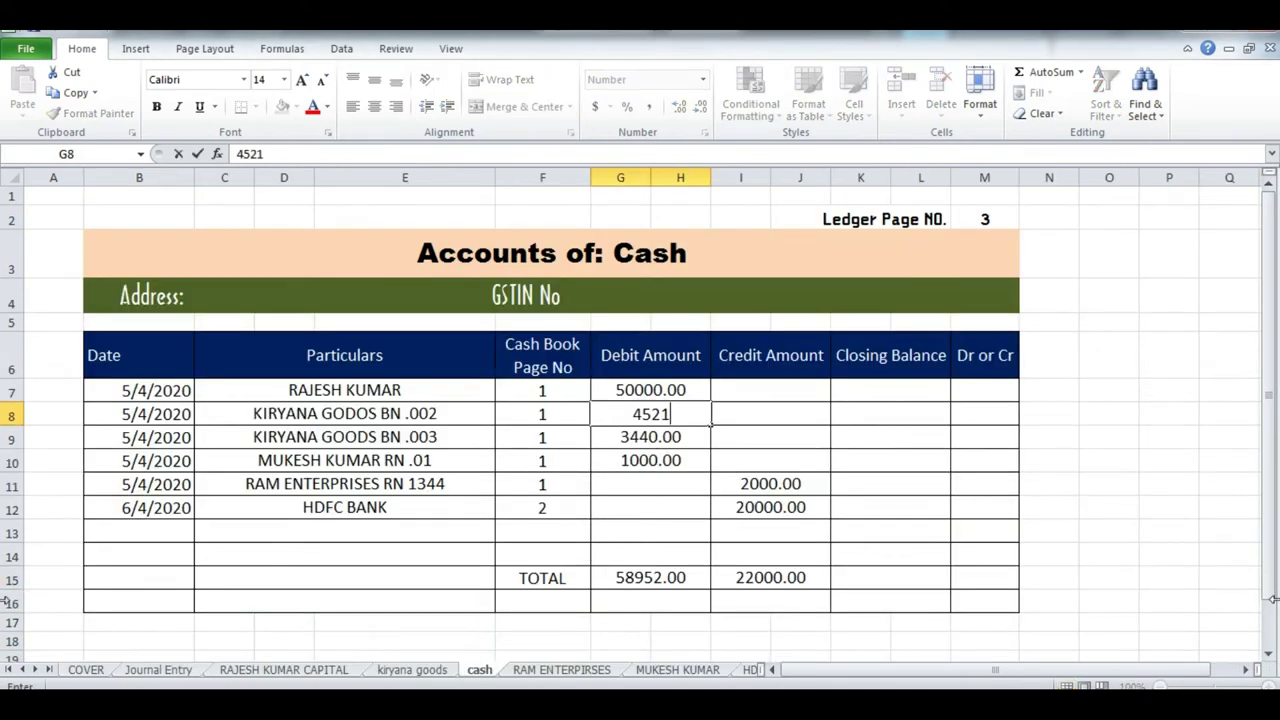
pyautogui.press('Return')
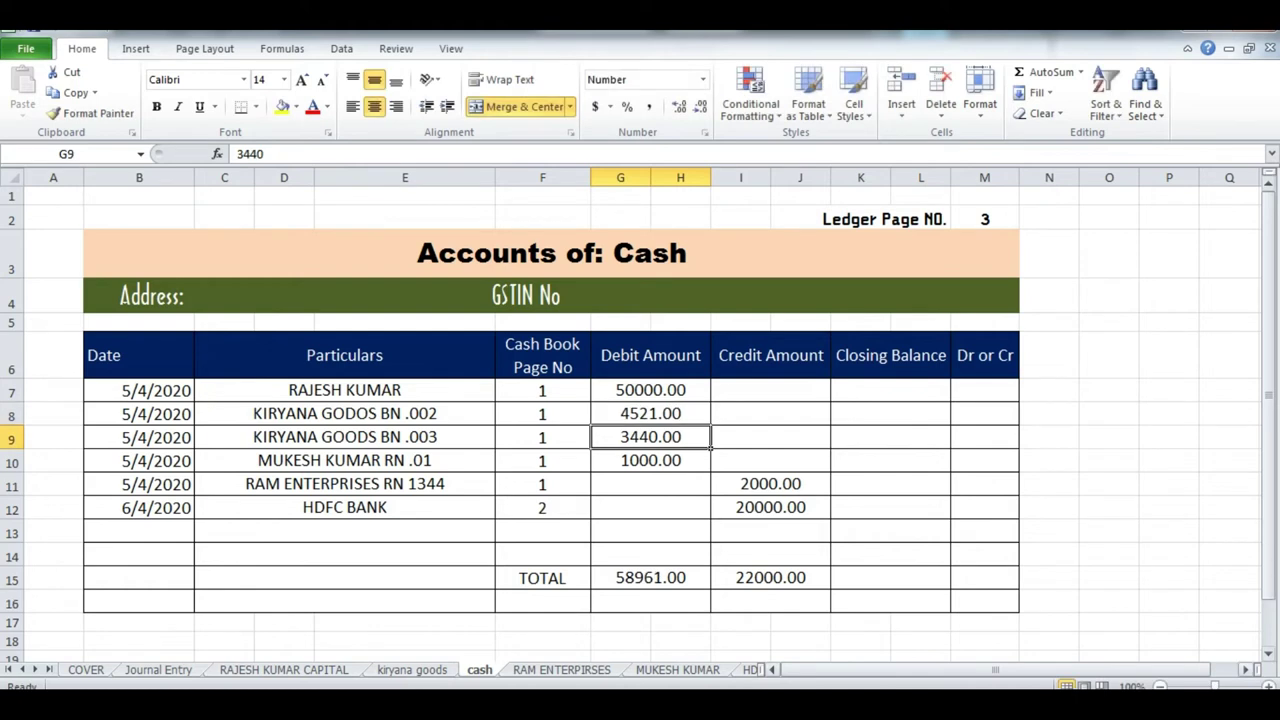
# - Set the first CASH entry's credit amount in the kiryana goods ledger to 4521
pyautogui.click(412, 669)
pyautogui.write('4521')
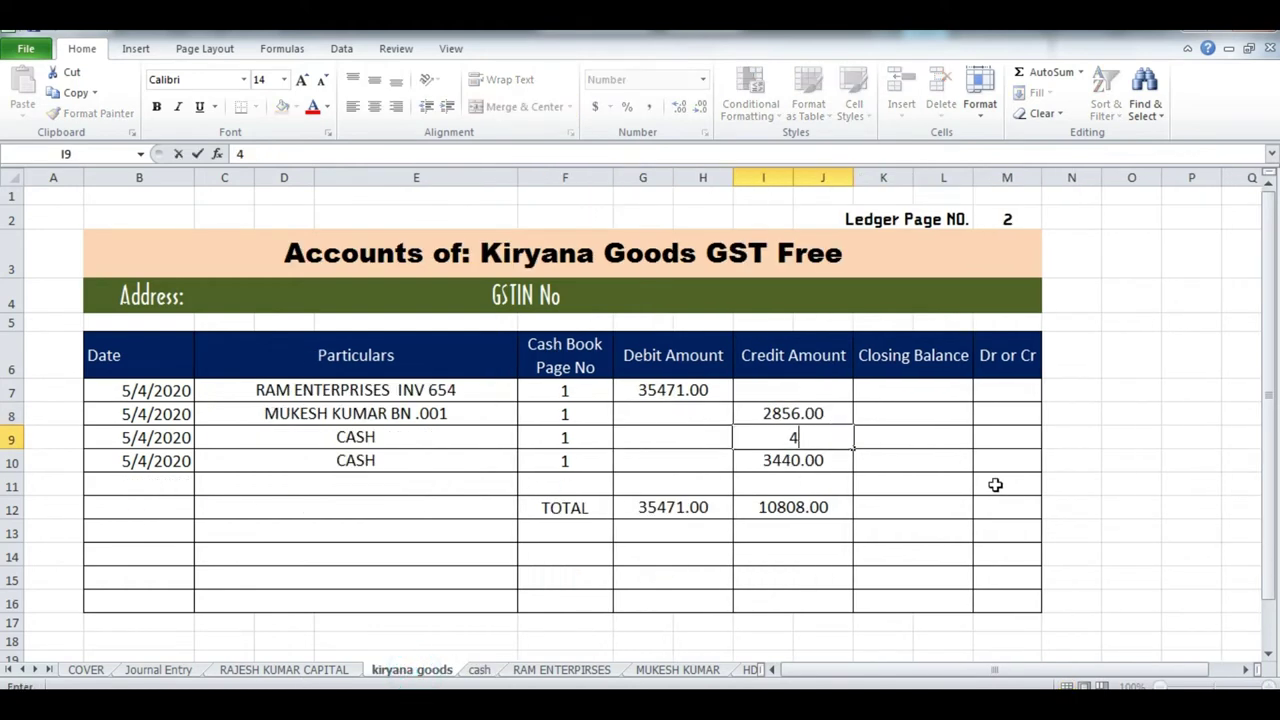
pyautogui.press('Return')
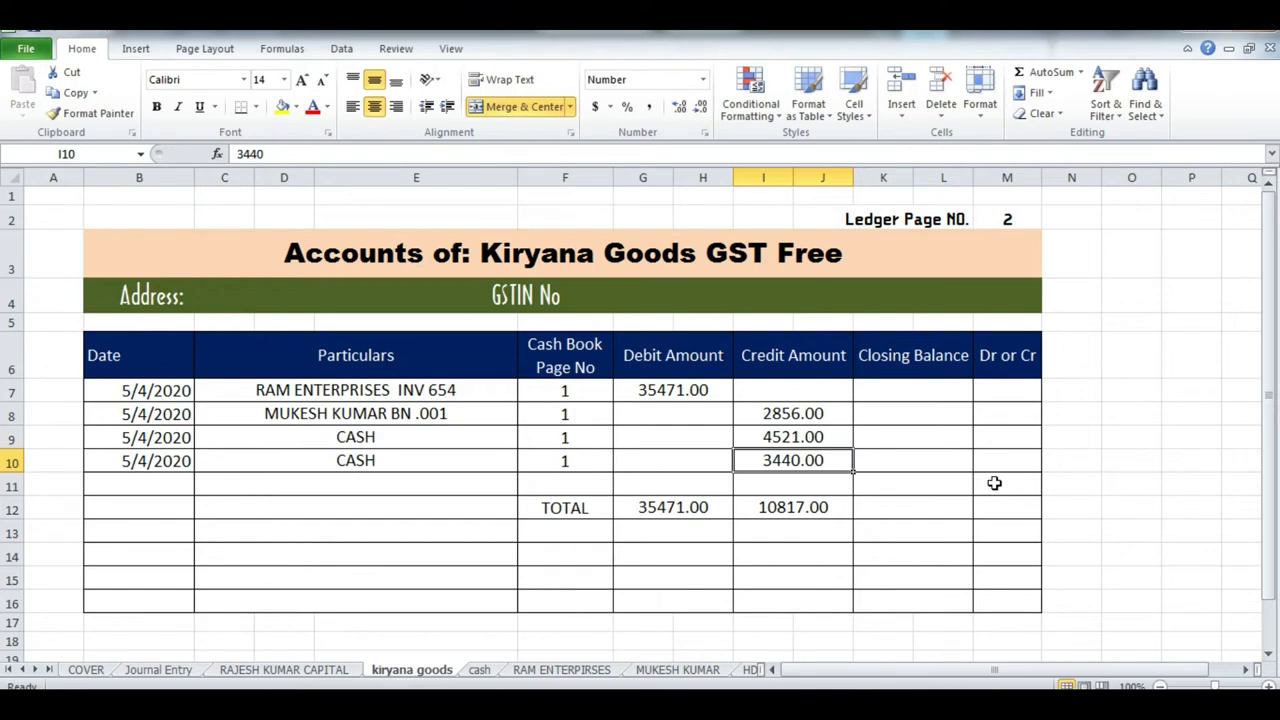
# - Transfer the kiryana goods ledger's credit total to the KIRYANA GOODS GST FREE A/C row of the trial balance, entering credit 10817
pyautogui.click(776, 508)
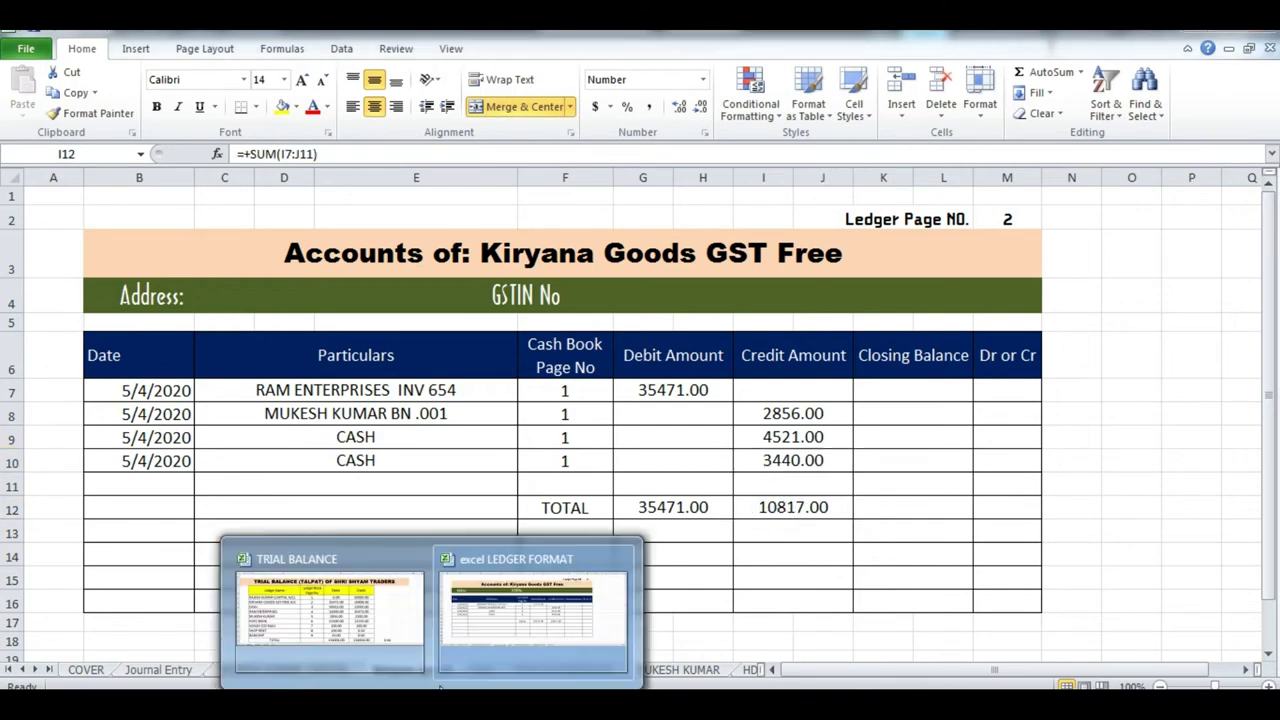
pyautogui.click(366, 594)
pyautogui.click(843, 375)
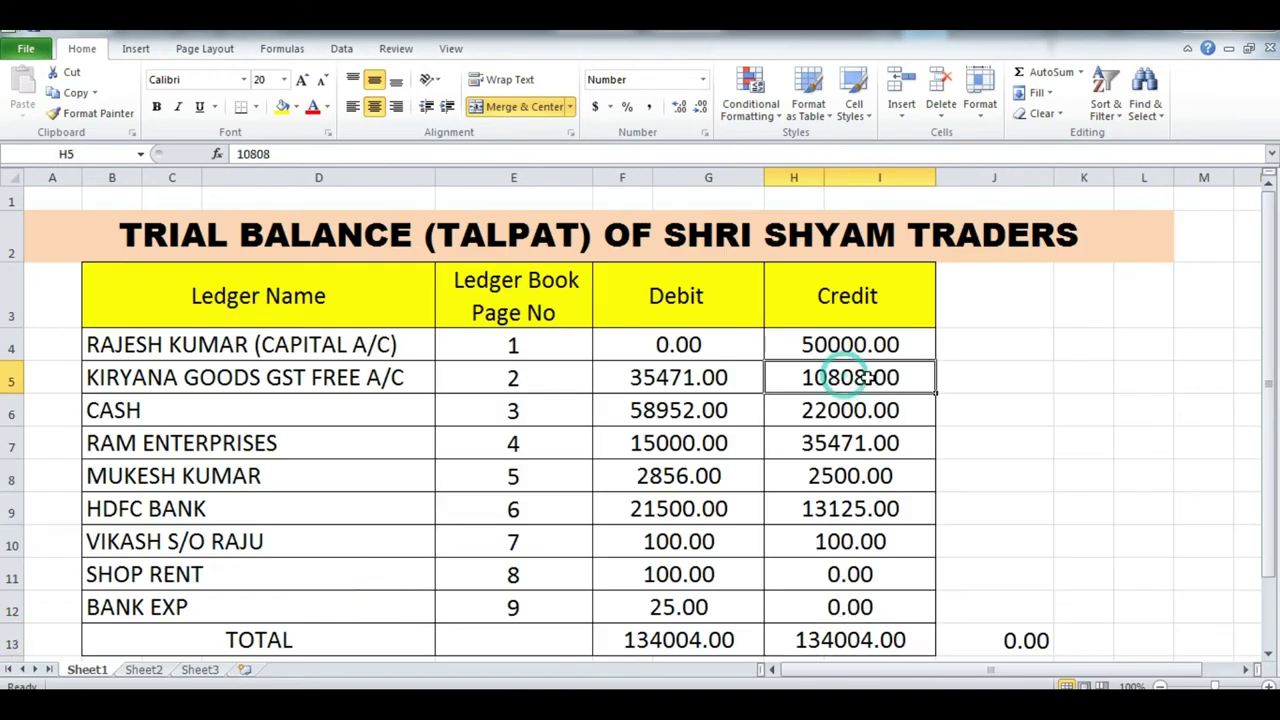
pyautogui.write('10817')
pyautogui.press('Return')
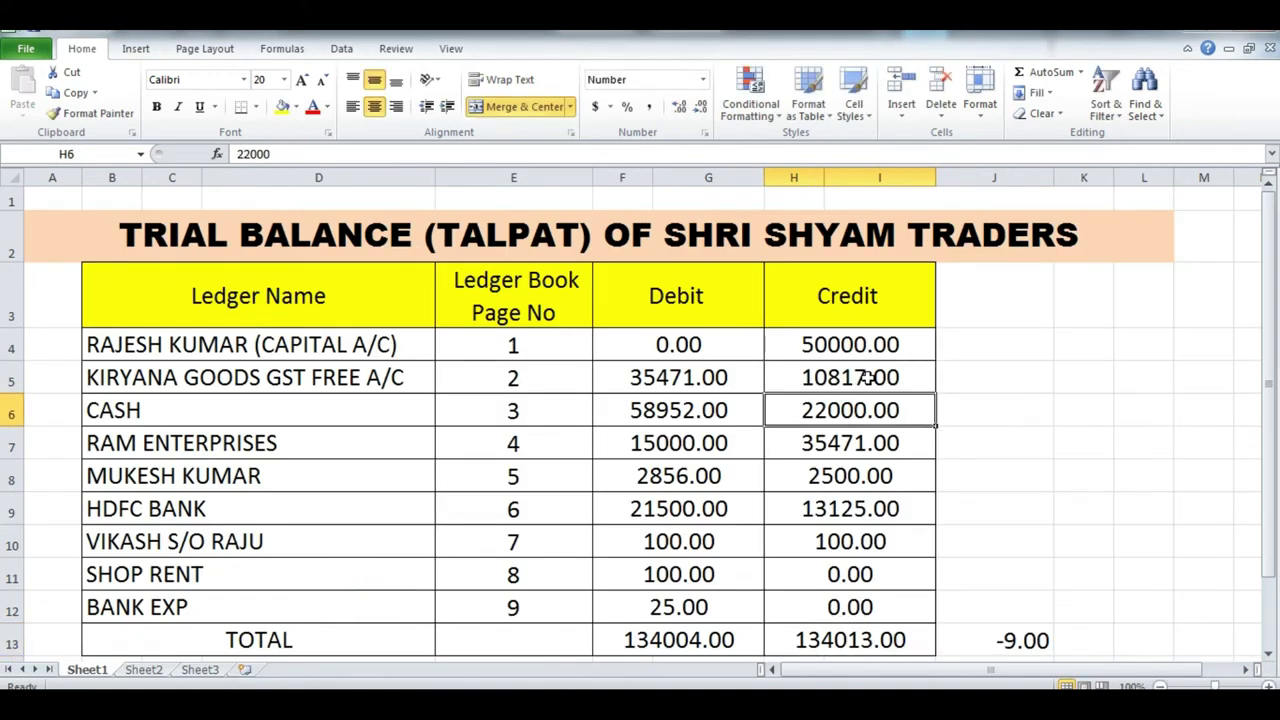
# - Update the trial balance's CASH debit to 58961 from the cash ledger's debit total, and compare the total debit with the total credit
pyautogui.click(672, 420)
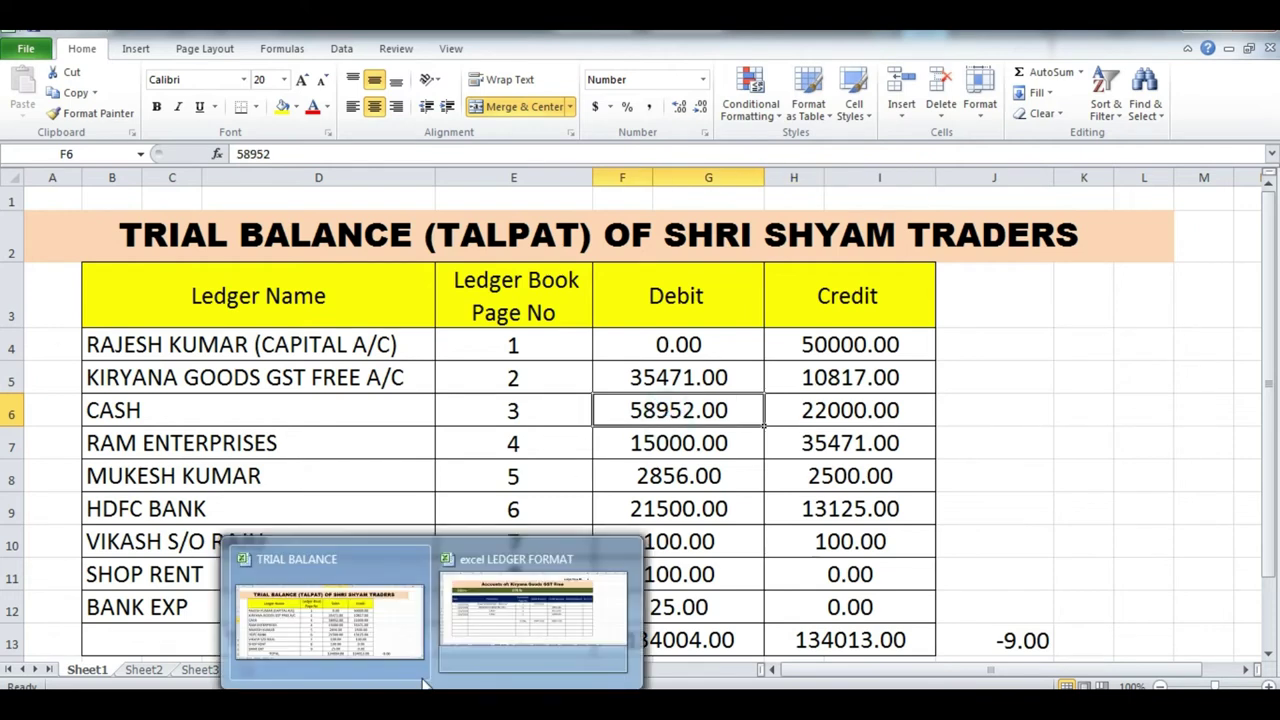
pyautogui.click(480, 585)
pyautogui.click(478, 676)
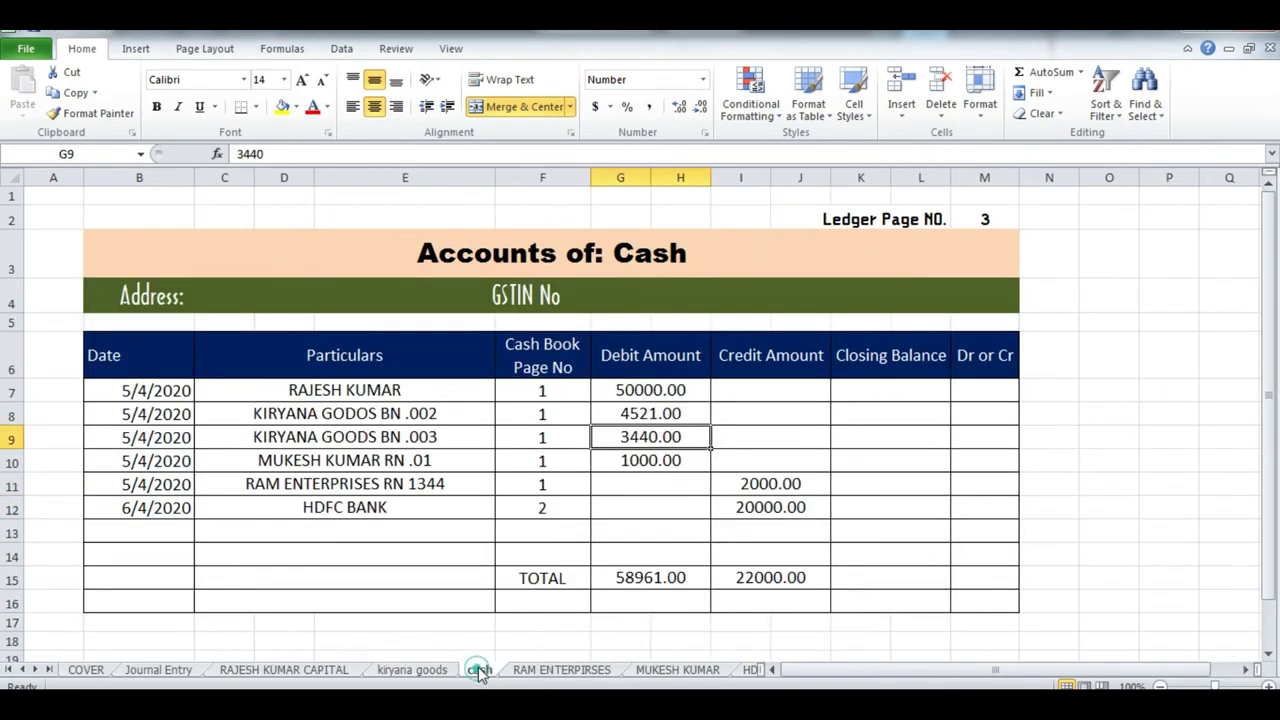
pyautogui.click(636, 578)
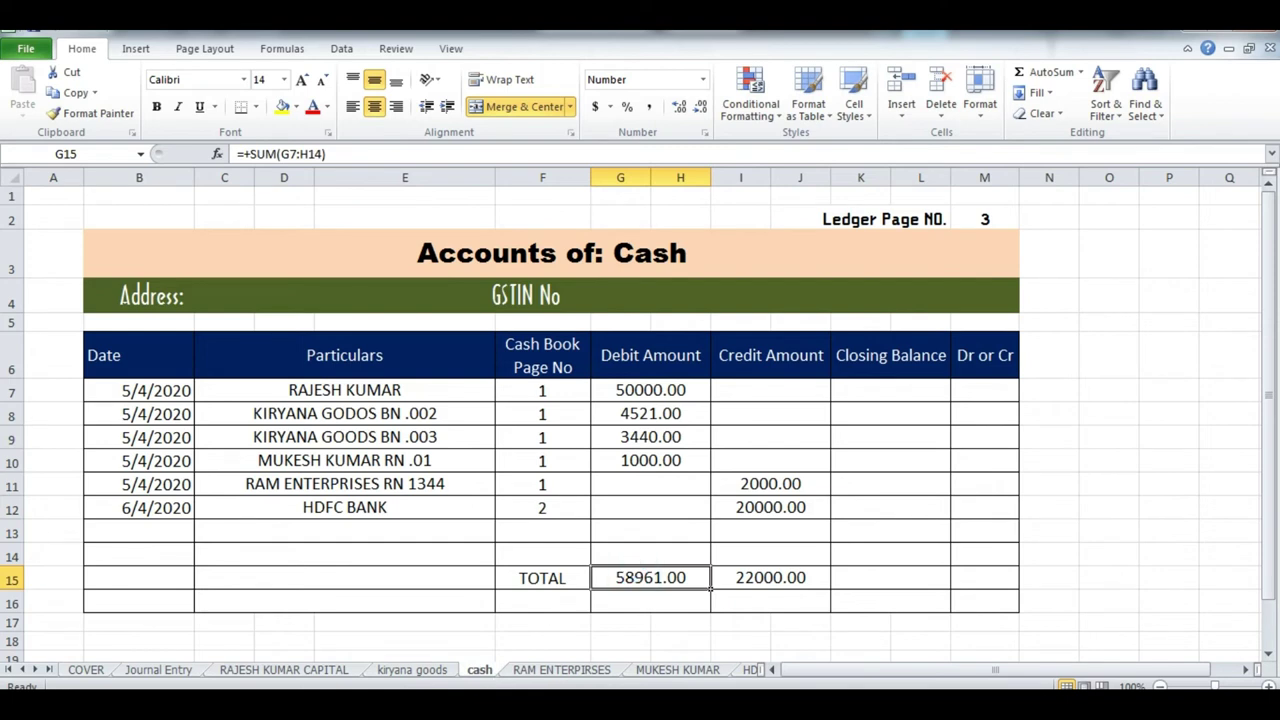
pyautogui.click(371, 606)
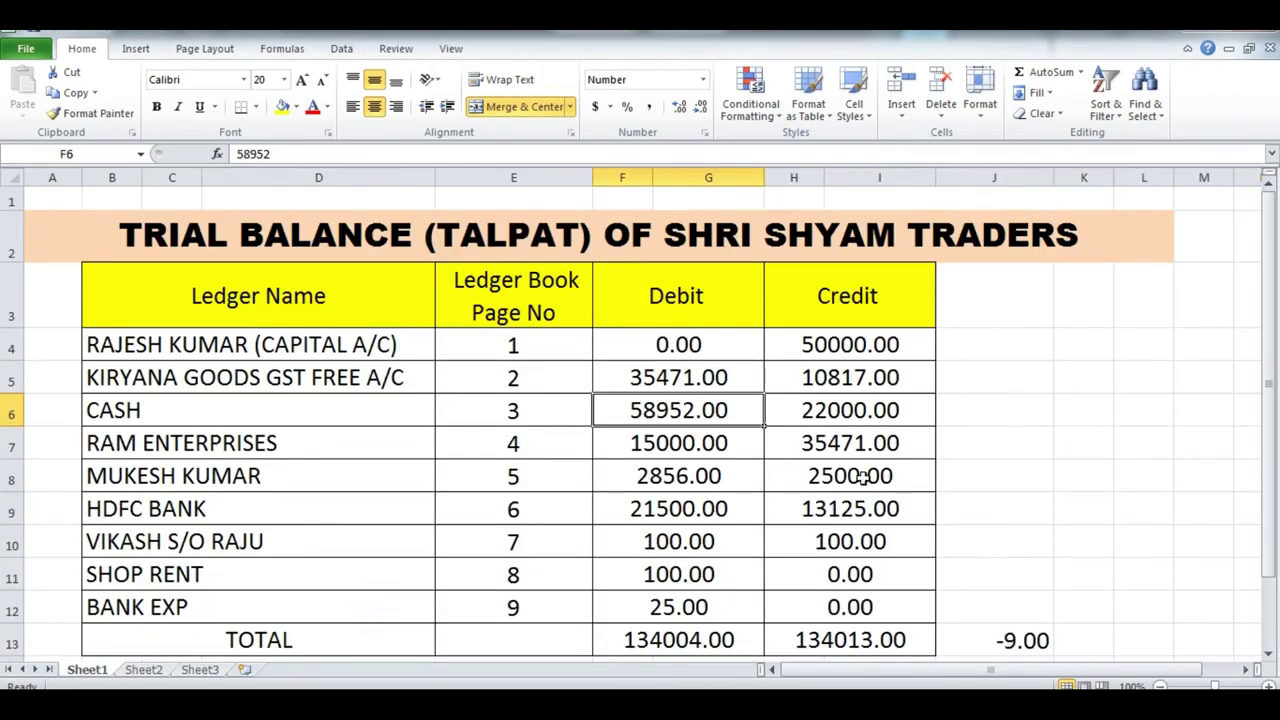
pyautogui.write('58961')
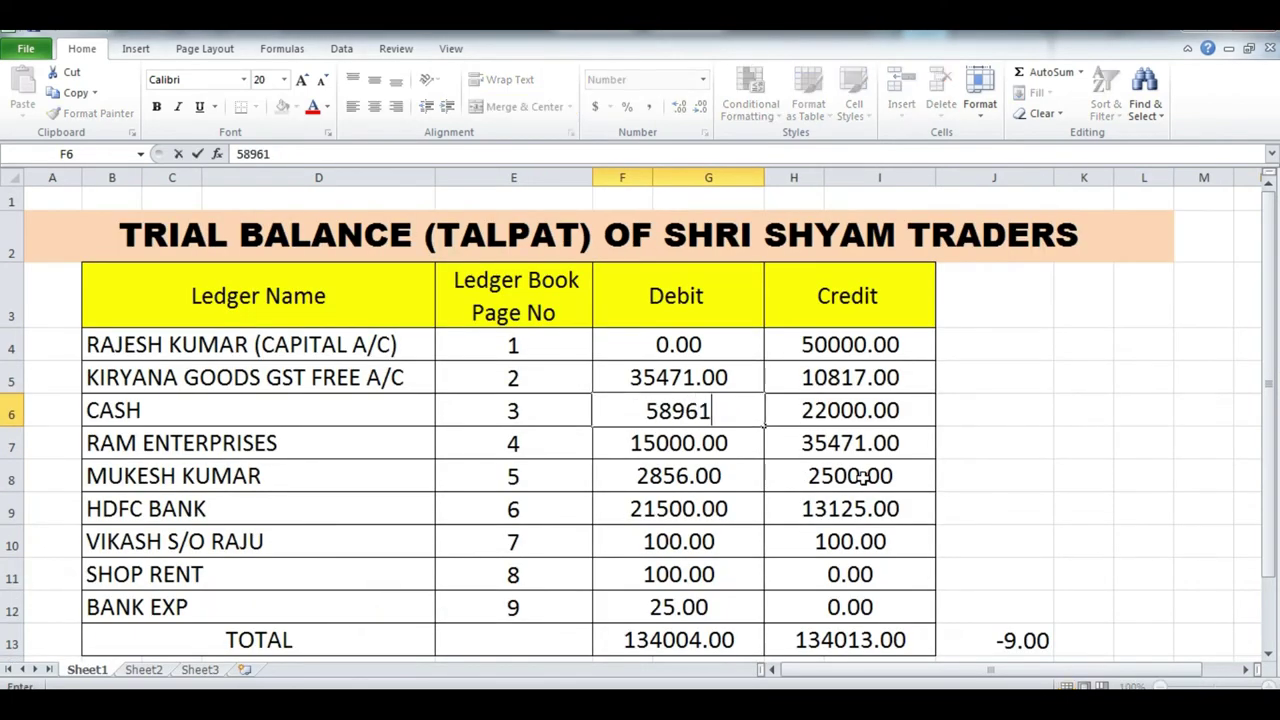
pyautogui.press('Return')
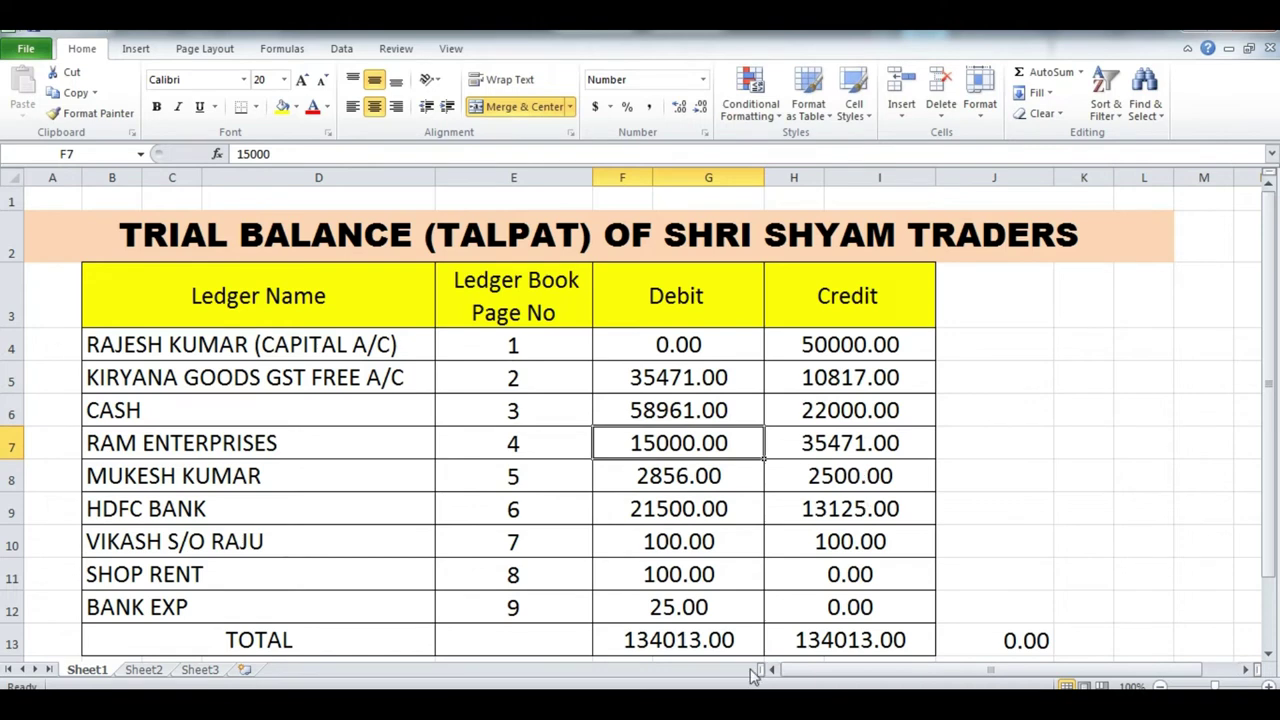
pyautogui.click(700, 640)
pyautogui.click(843, 638)
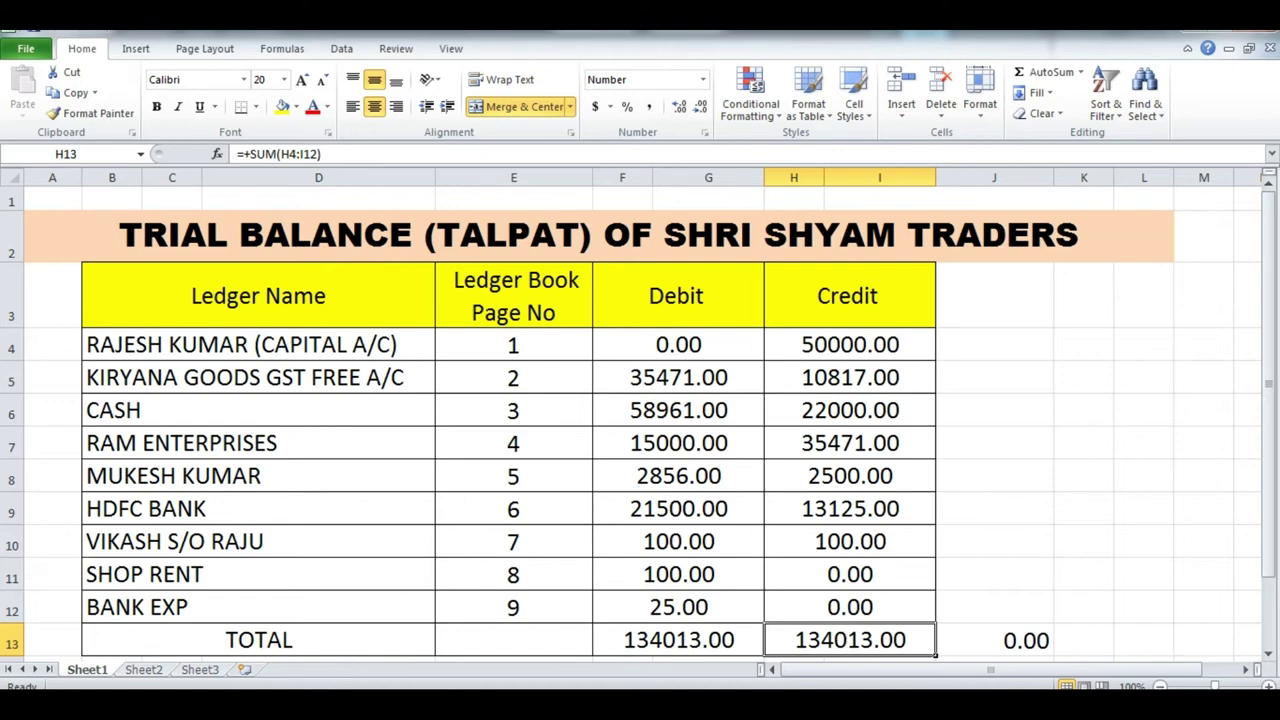
# - Examine the debit and credit day totals of all three dates in the Journal Entry sheet of the excel LEDGER FORMAT workbook
pyautogui.click(502, 625)
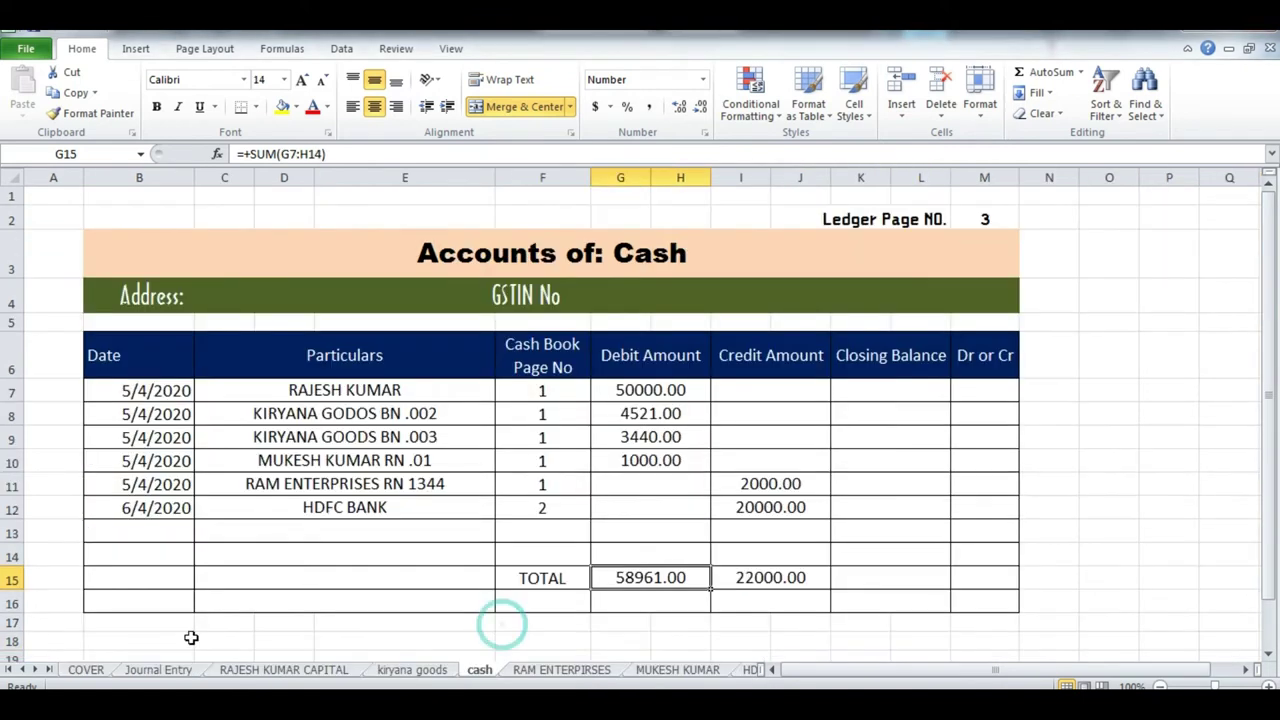
pyautogui.click(160, 669)
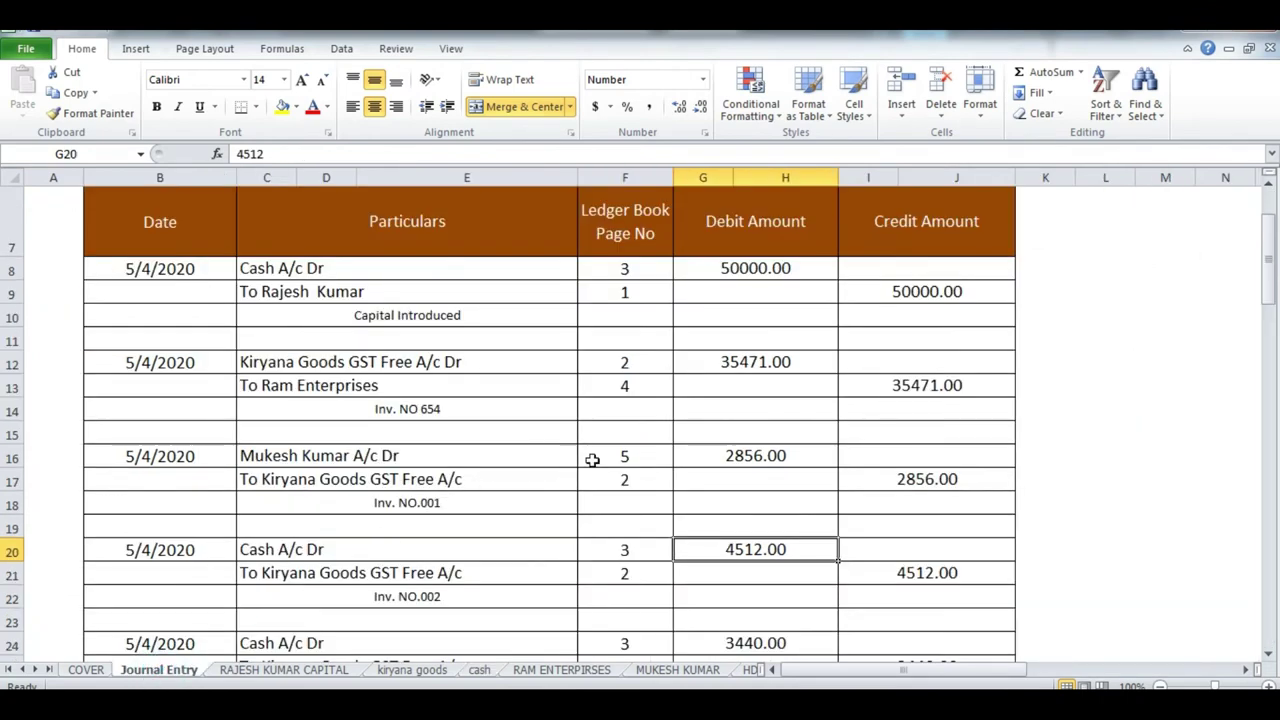
pyautogui.click(660, 450)
pyautogui.scroll(2, 600, 420)
pyautogui.scroll(-12, 578, 390)
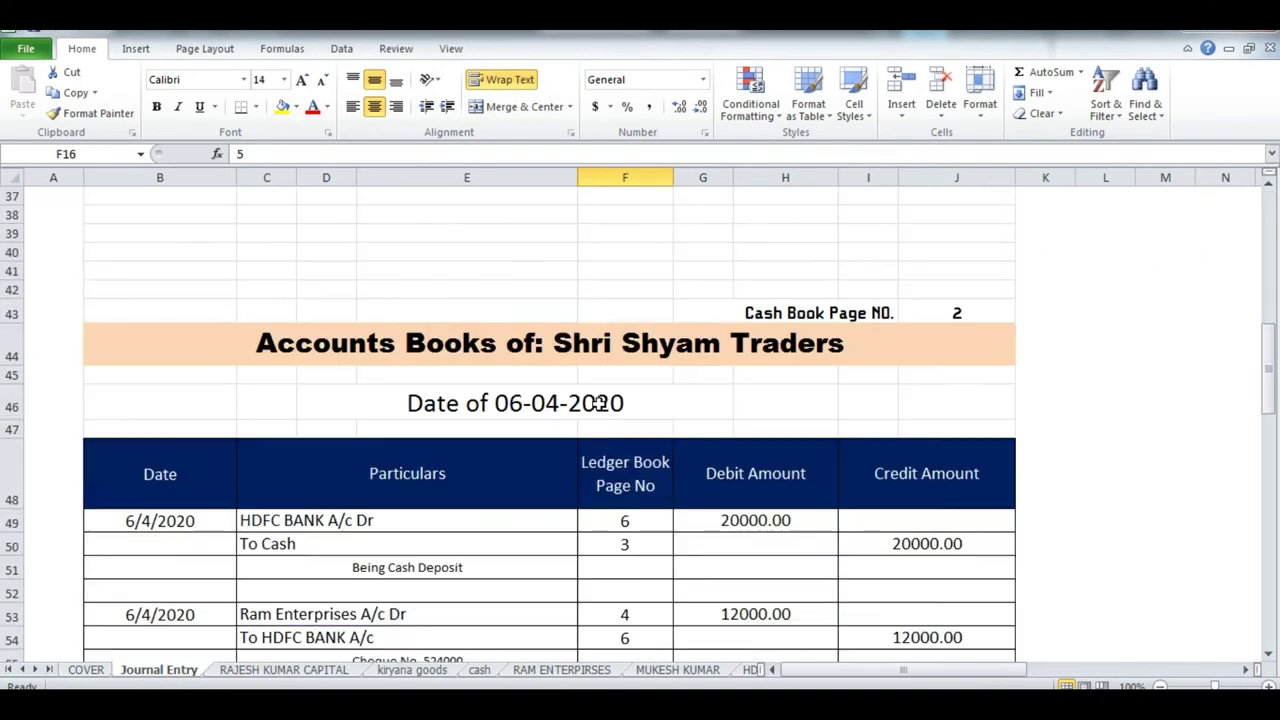
pyautogui.scroll(2, 600, 403)
pyautogui.scroll(1, 686, 376)
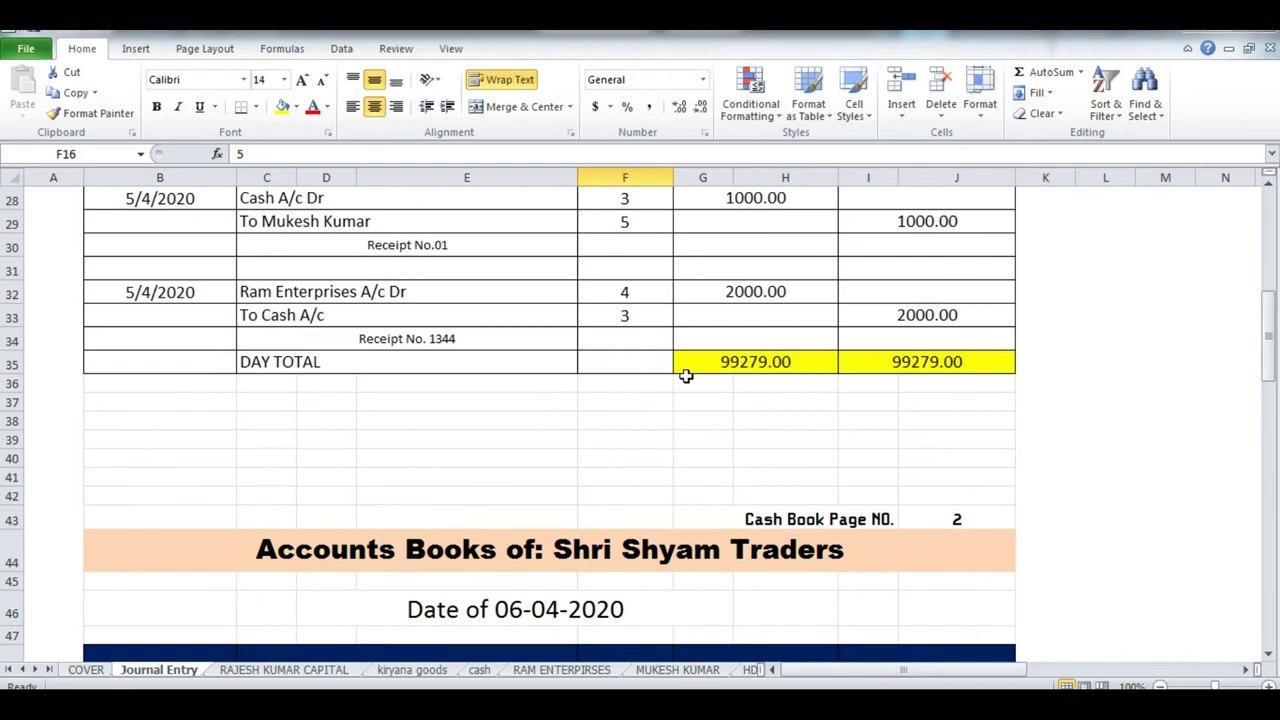
pyautogui.click(740, 362)
pyautogui.click(940, 364)
pyautogui.click(758, 365)
pyautogui.scroll(-13, 758, 390)
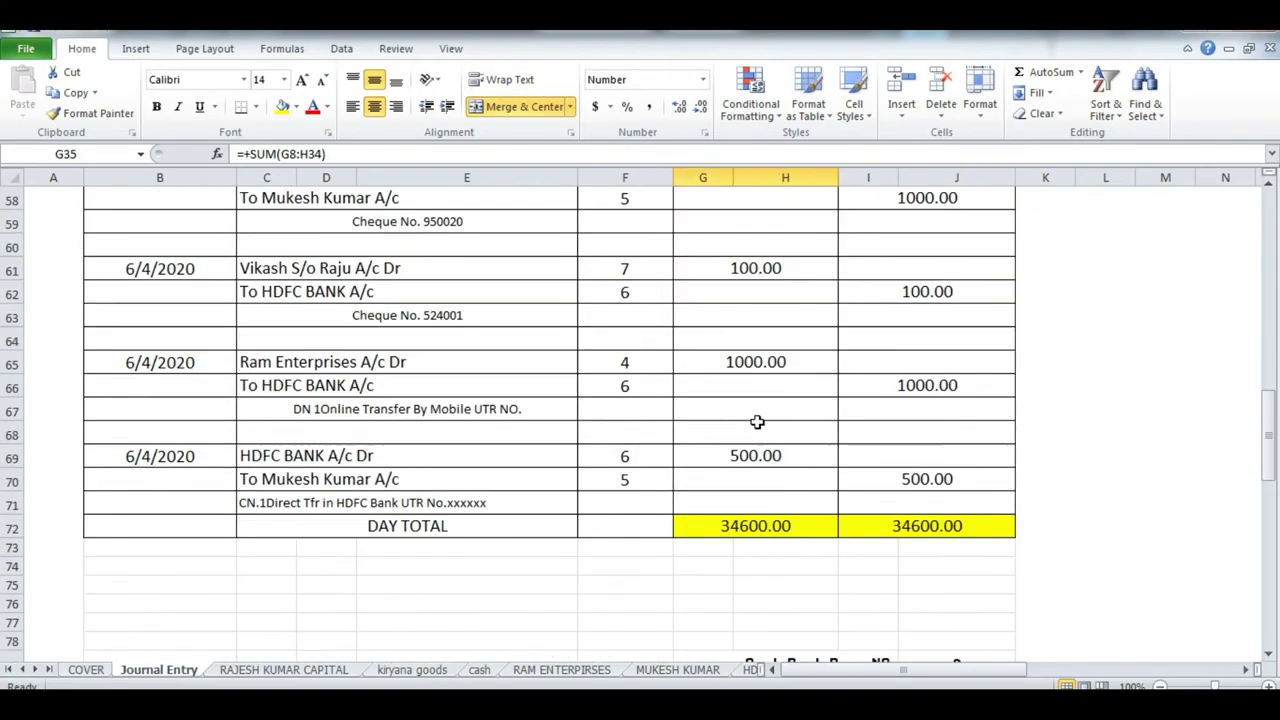
pyautogui.click(752, 316)
pyautogui.scroll(-6, 897, 340)
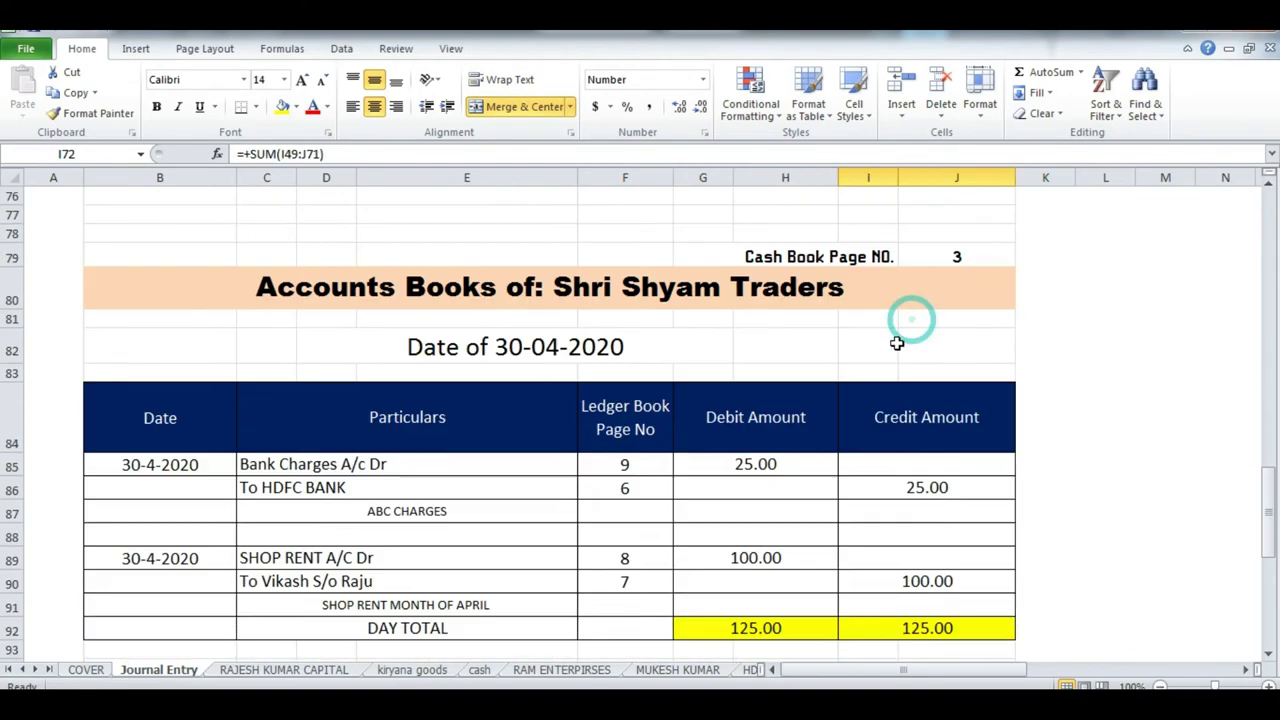
pyautogui.click(748, 362)
pyautogui.click(905, 365)
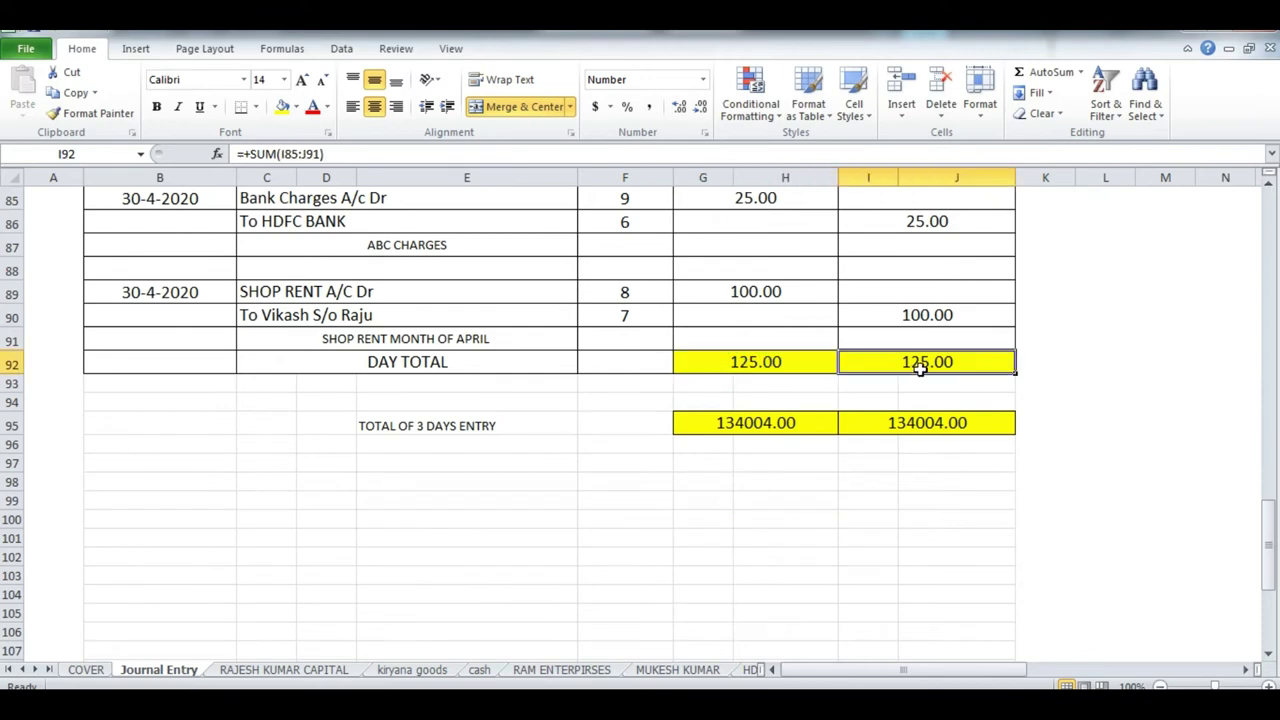
# - Compare the journal's debit and credit totals of the 3 days' entries with the total debit in the TRIAL BALANCE workbook
pyautogui.click(788, 500)
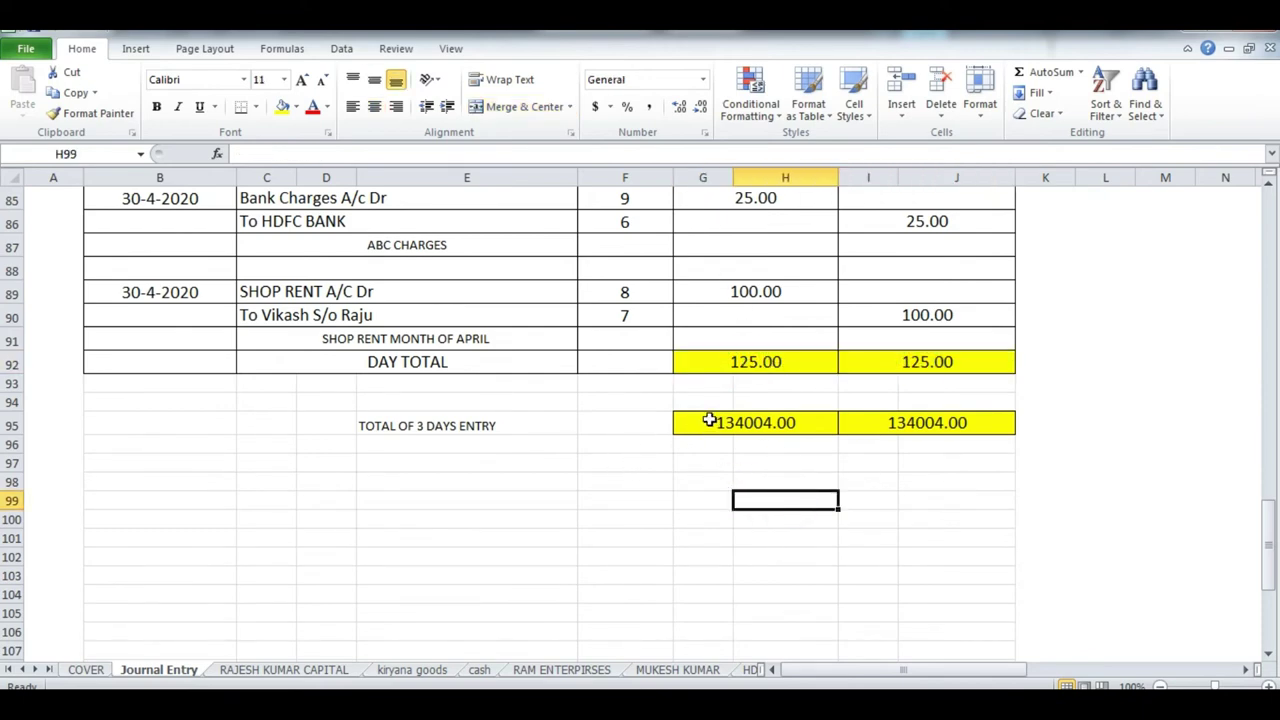
pyautogui.click(772, 425)
pyautogui.click(910, 425)
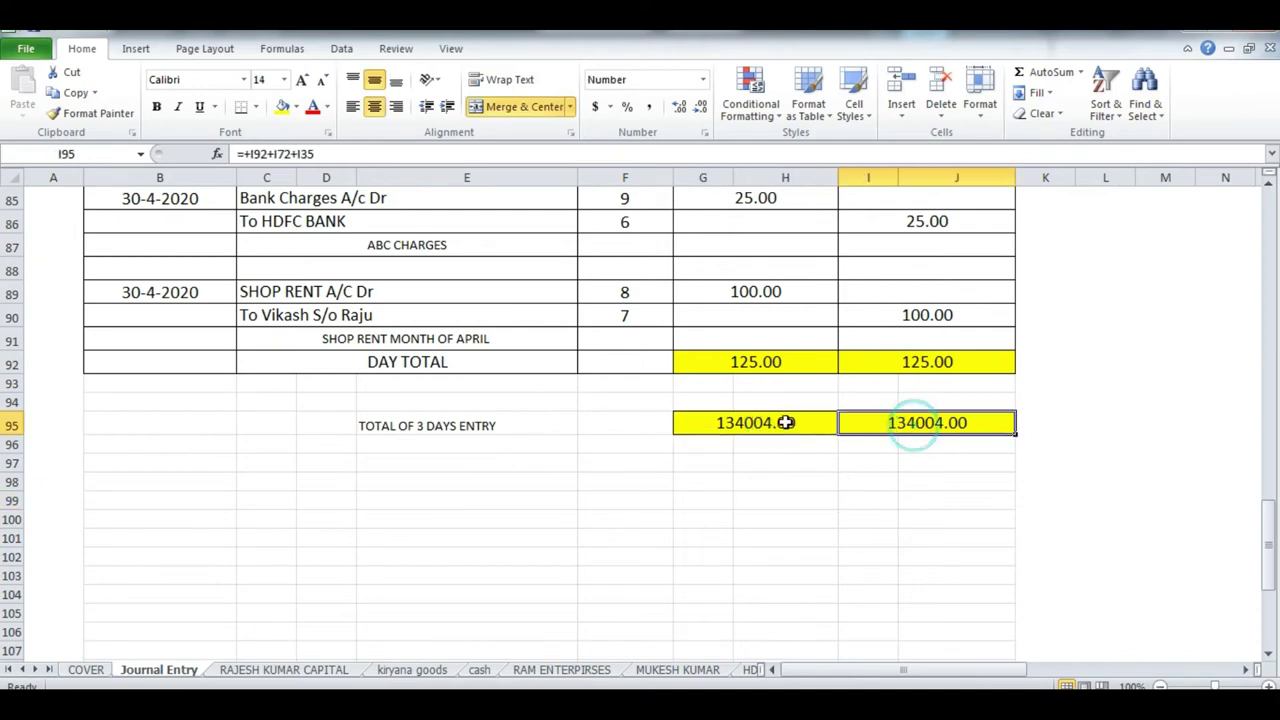
pyautogui.click(786, 423)
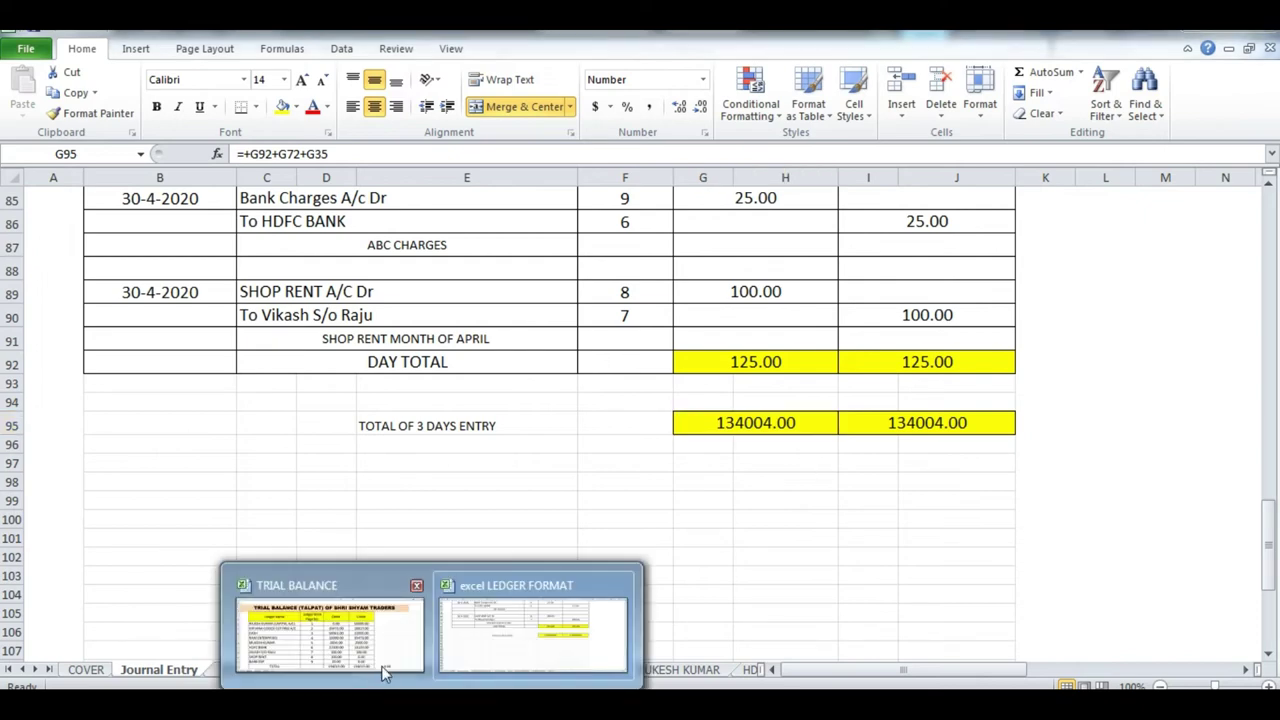
pyautogui.click(357, 625)
pyautogui.scroll(-2, 700, 480)
pyautogui.click(708, 476)
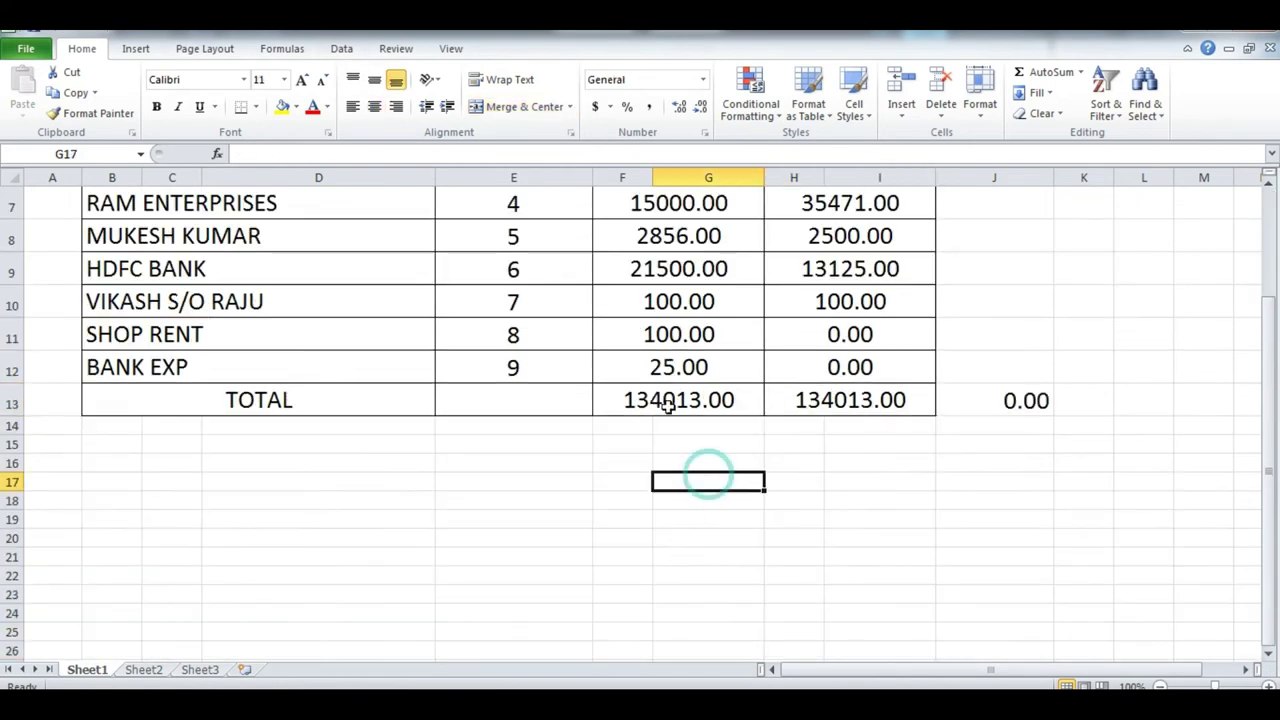
pyautogui.click(663, 402)
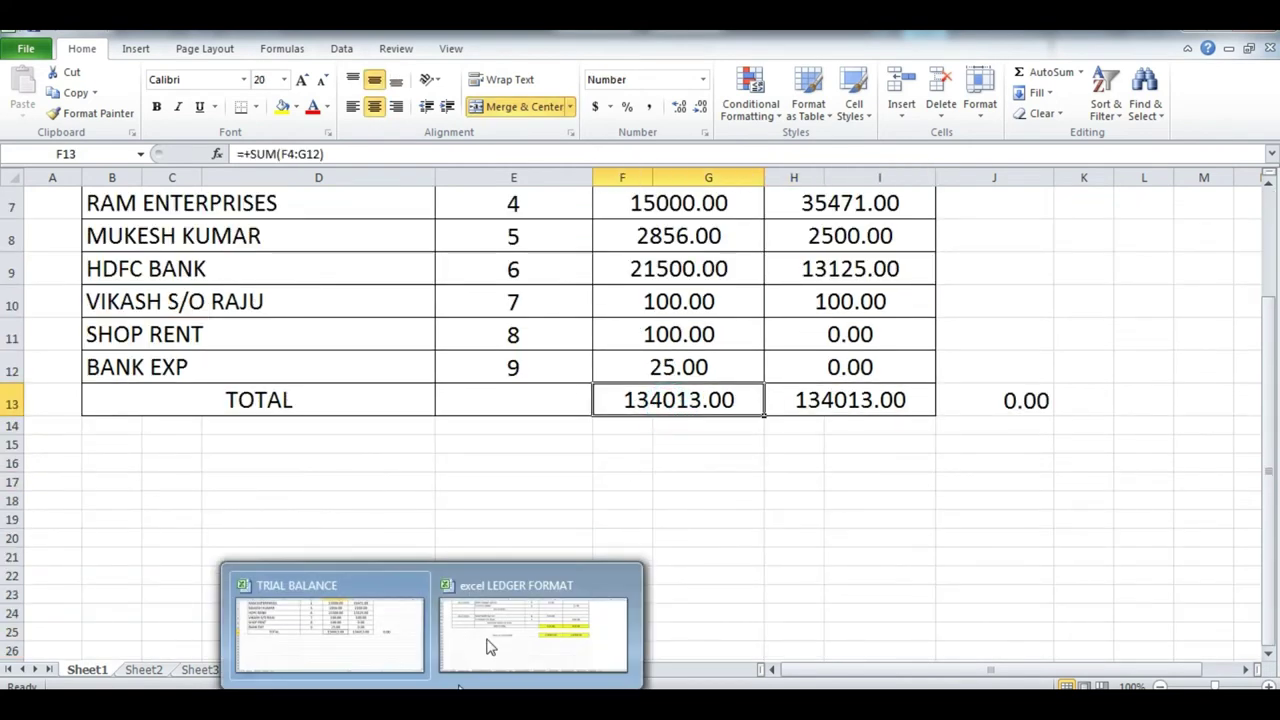
pyautogui.click(491, 623)
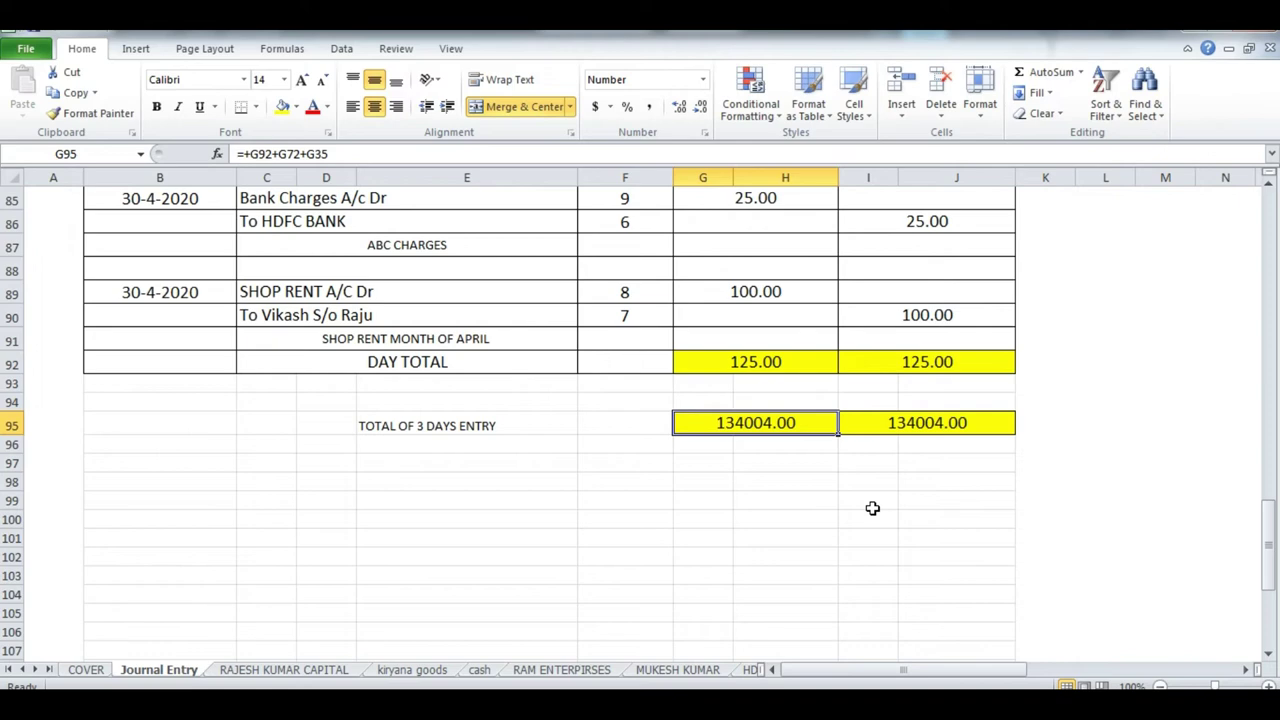
# - Set the KIRYANA GODOS BN .002 debit amount in the cash ledger to 4512
pyautogui.click(484, 670)
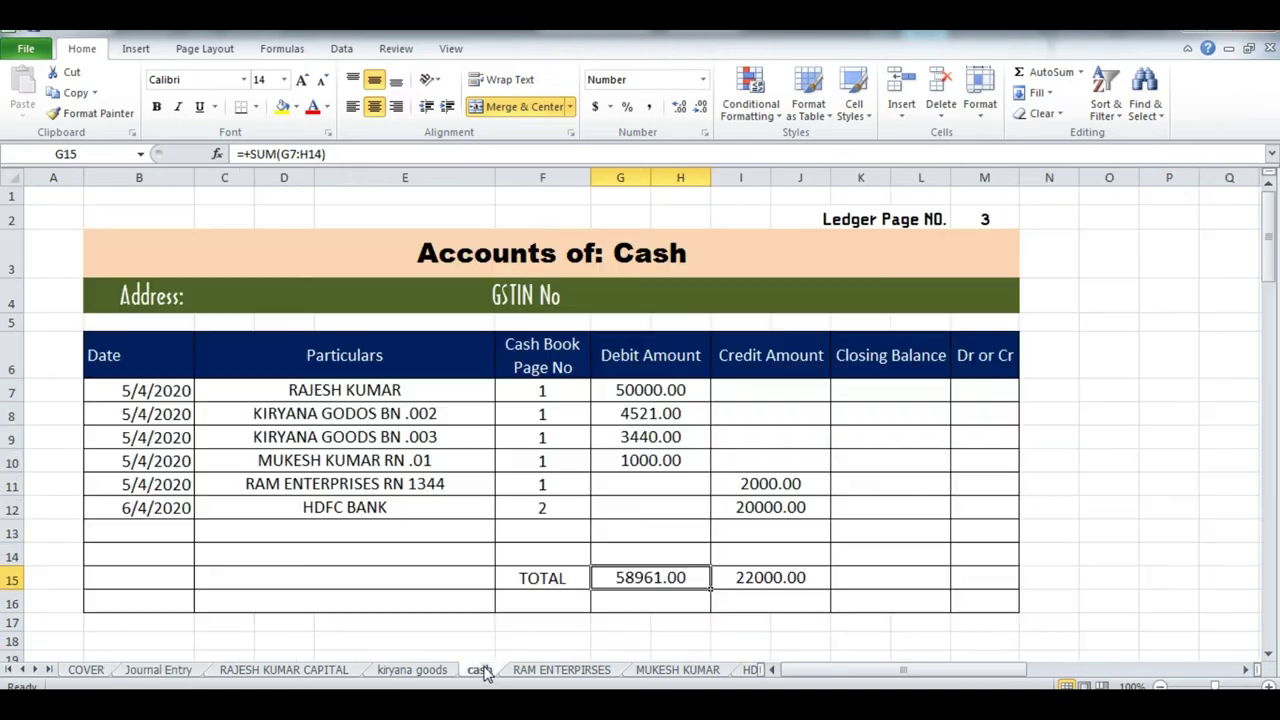
pyautogui.click(622, 415)
pyautogui.write('4512')
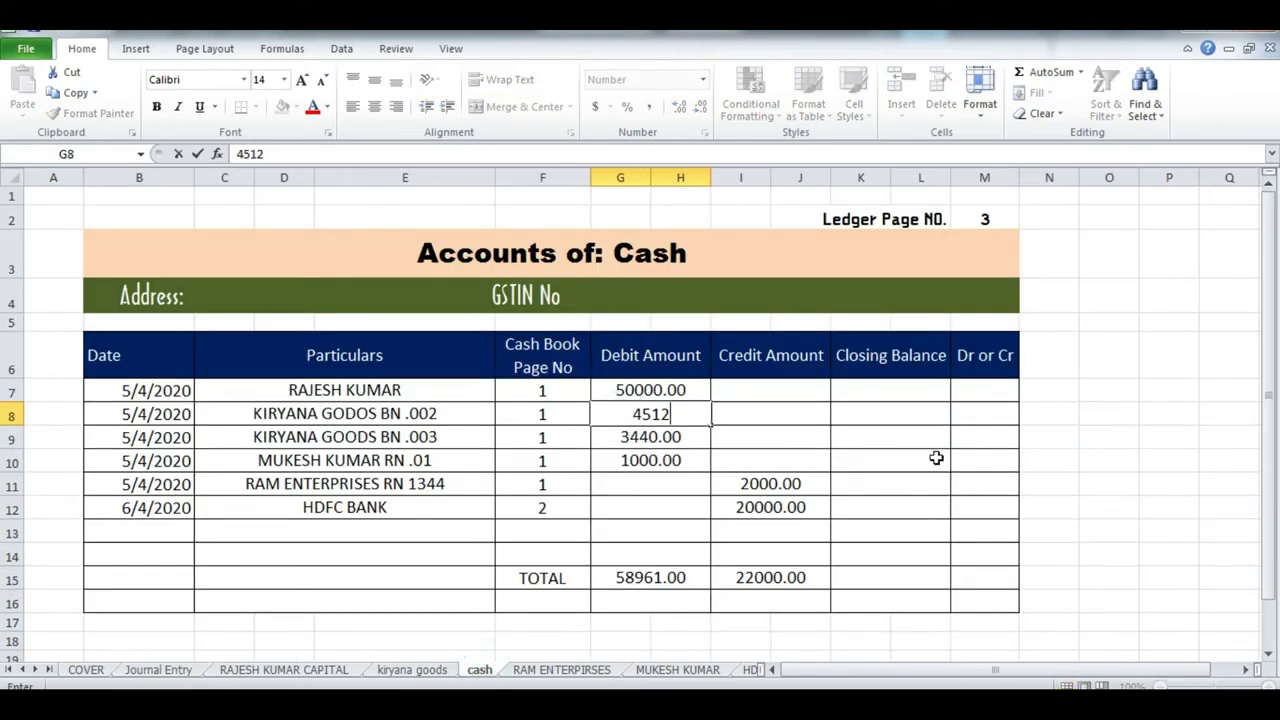
pyautogui.press('Return')
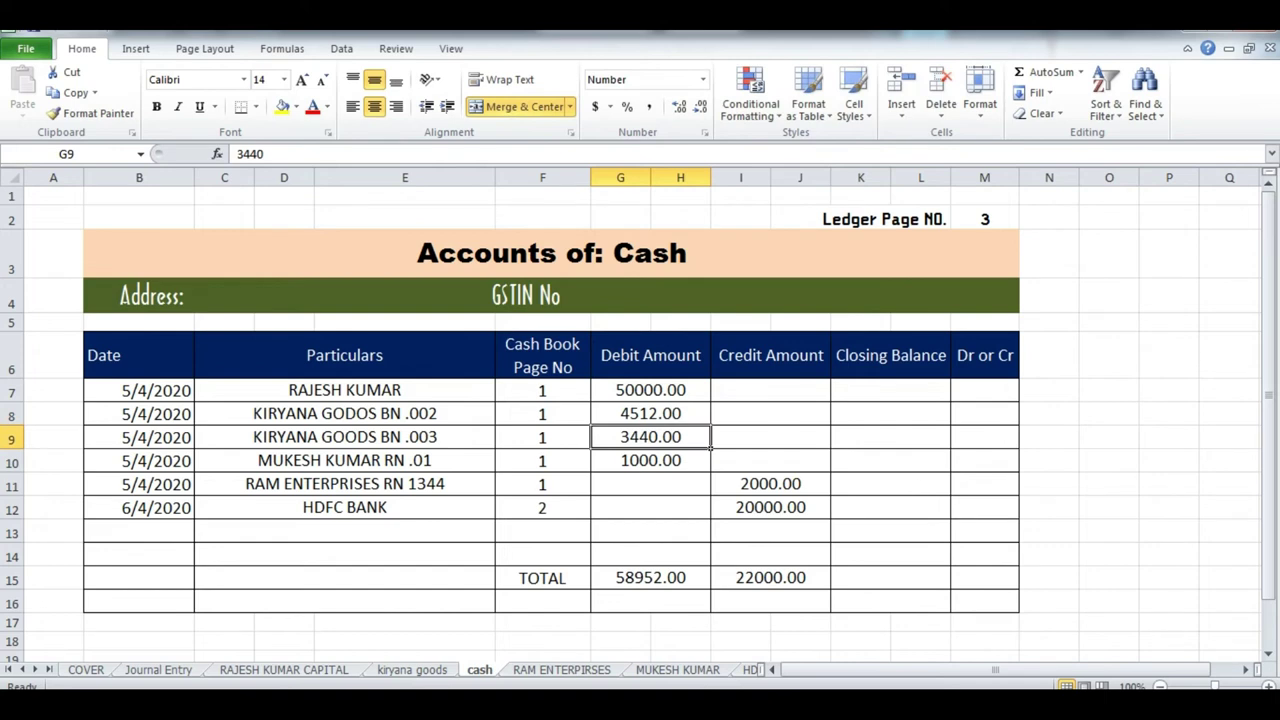
# - Set the first CASH entry's credit amount in the kiryana goods ledger to 4512
pyautogui.click(414, 670)
pyautogui.click(763, 443)
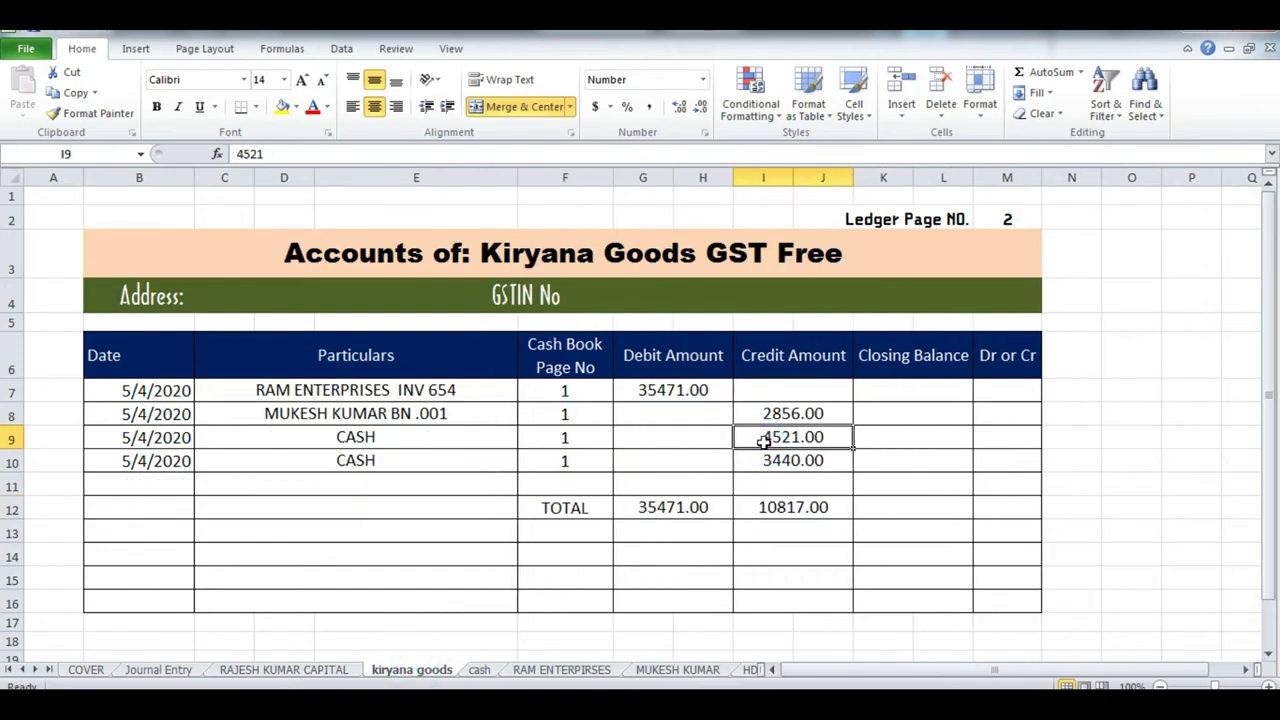
pyautogui.write('4512')
pyautogui.press('Return')
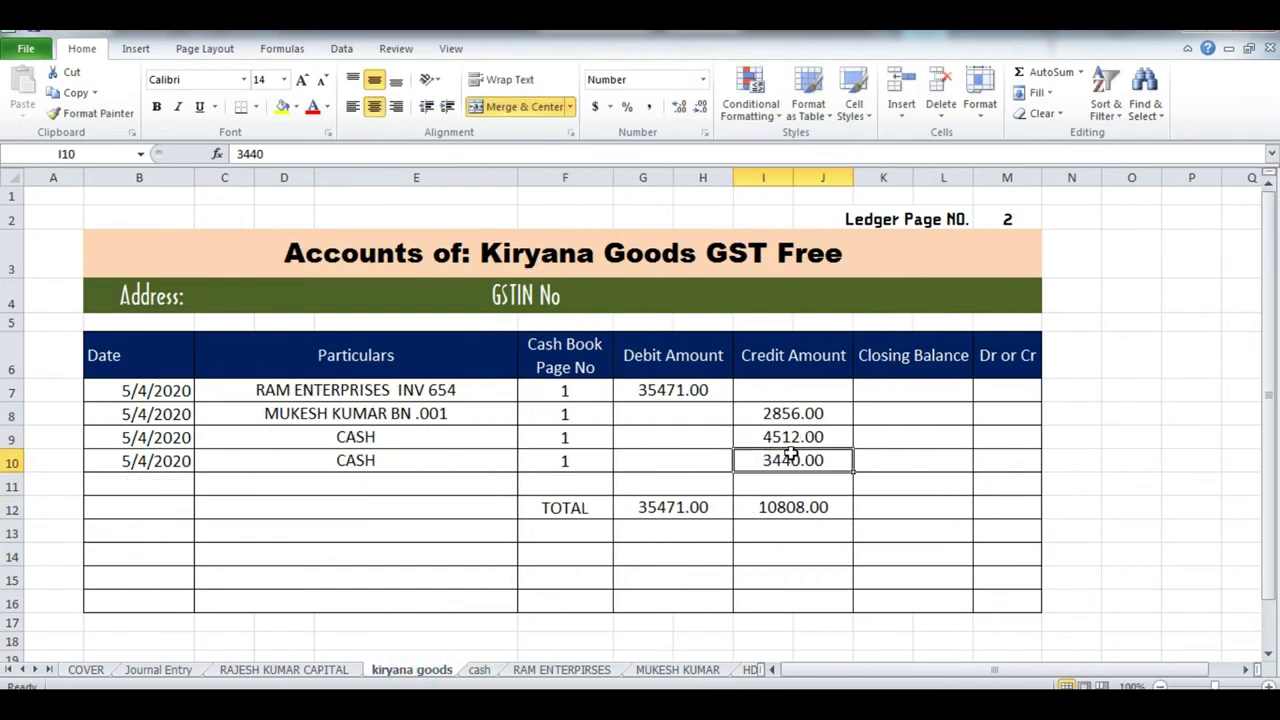
# - Update the TRIAL BALANCE workbook with the corrected ledger totals: CASH debit 58952 and KIRYANA GOODS GST FREE A/C credit 10808
pyautogui.click(480, 670)
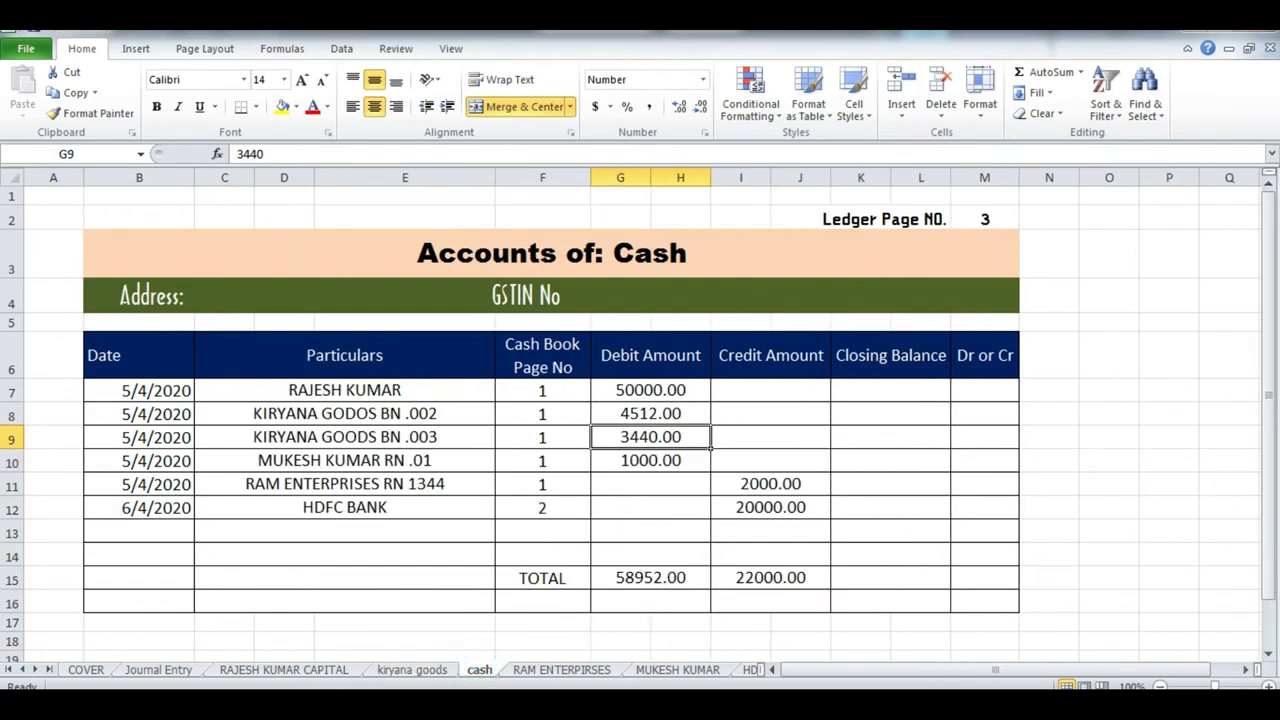
pyautogui.click(379, 638)
pyautogui.scroll(2, 748, 502)
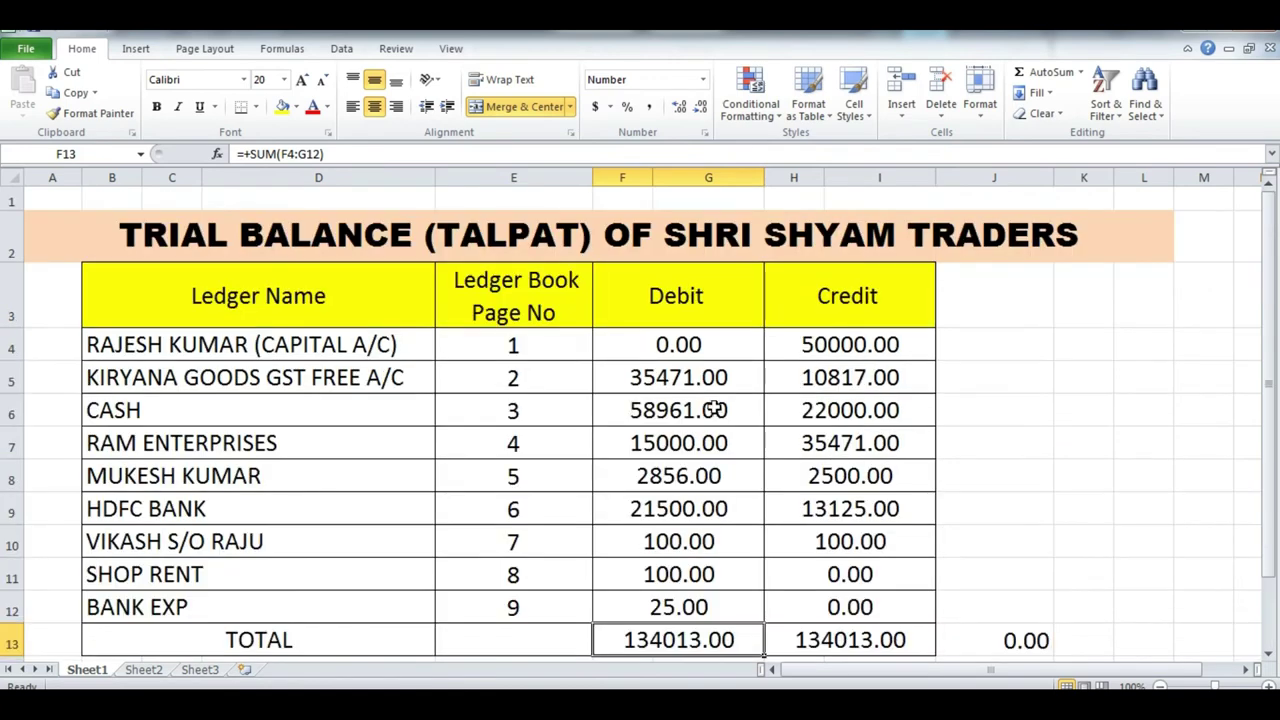
pyautogui.click(692, 412)
pyautogui.write('58952')
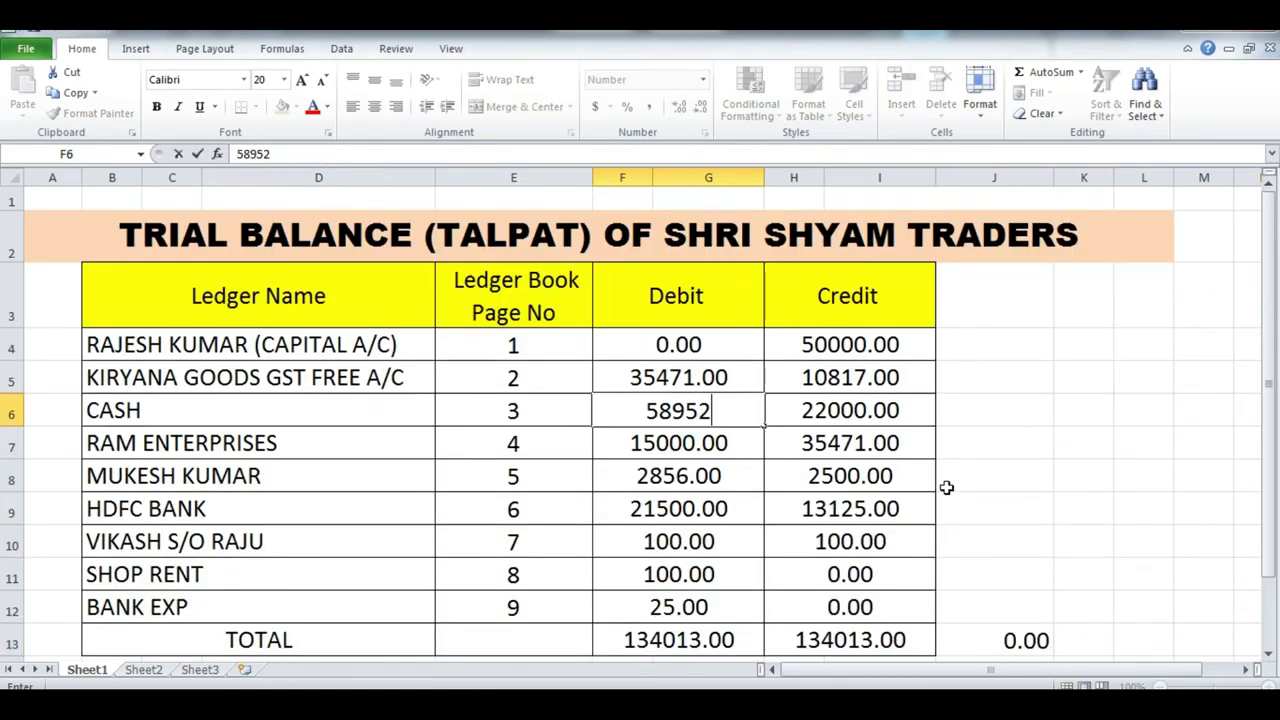
pyautogui.press('Tab')
pyautogui.press('Up')
pyautogui.write('10808')
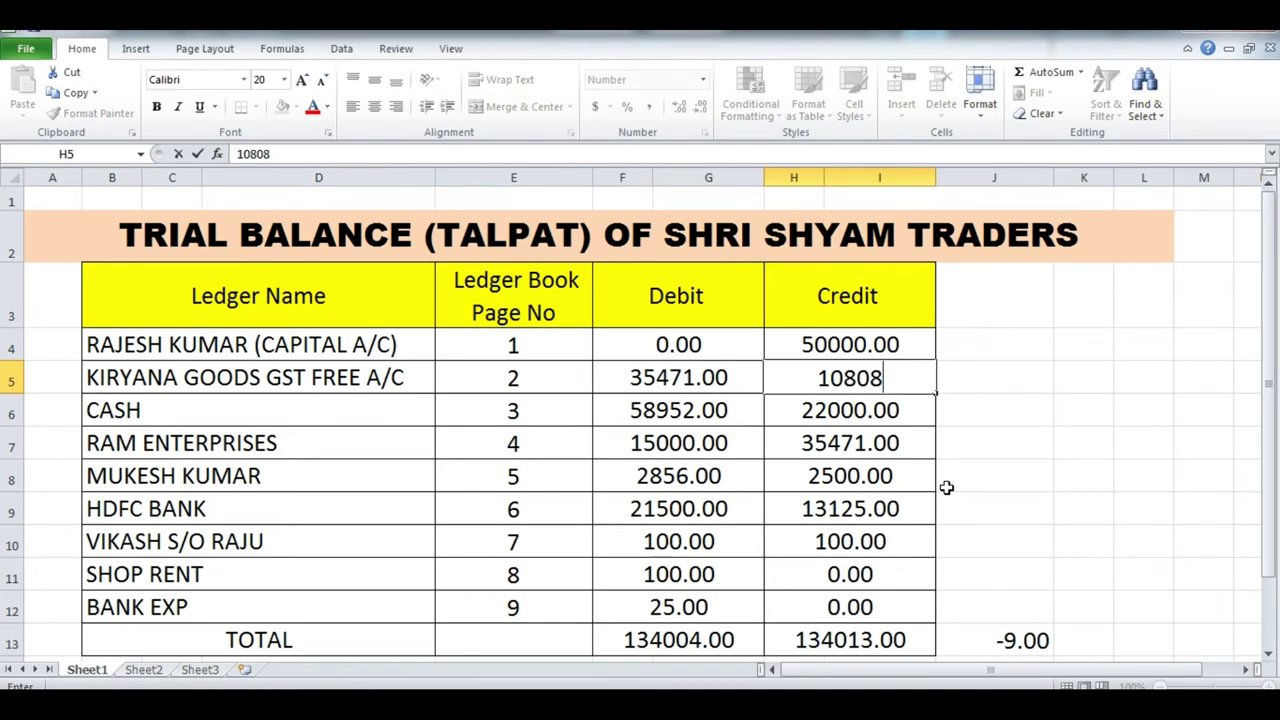
pyautogui.press('Return')
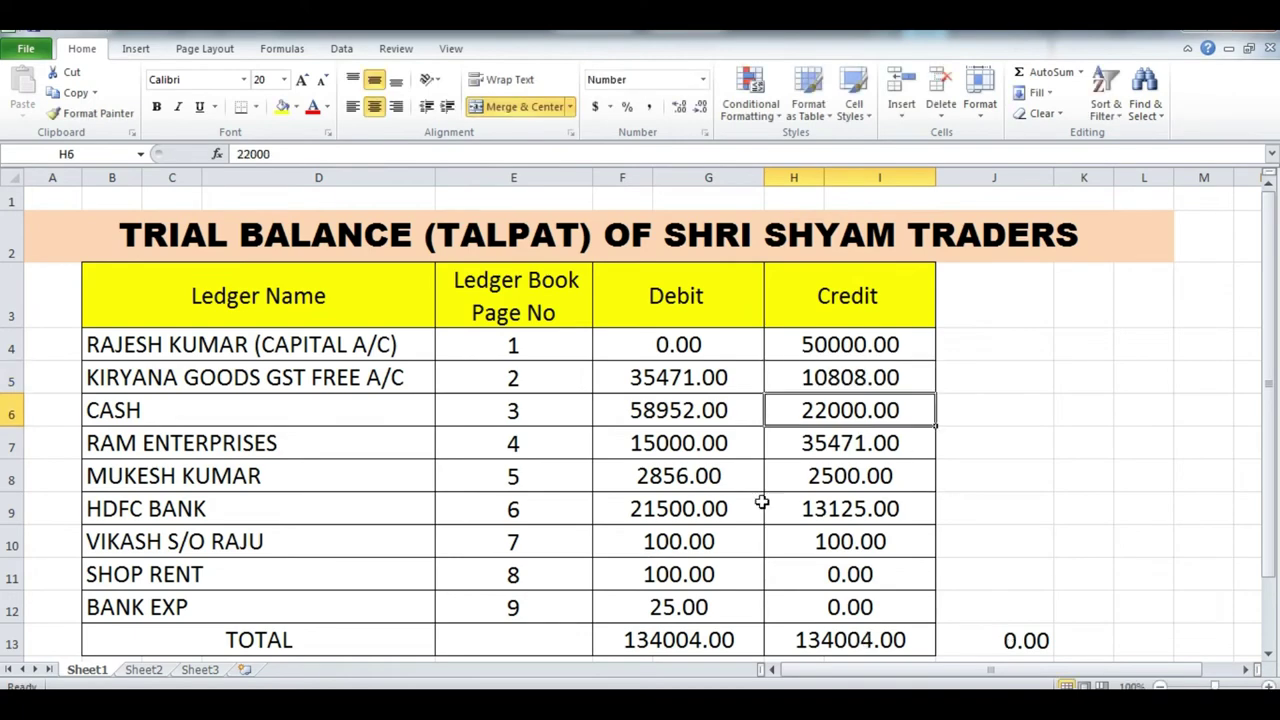
# - Compare the trial balance totals with the Journal Entry sheet's total of 3 days entry, and check the KIRYANA GOODS GST FREE A/C debit and credit
pyautogui.scroll(-1, 763, 500)
pyautogui.click(660, 503)
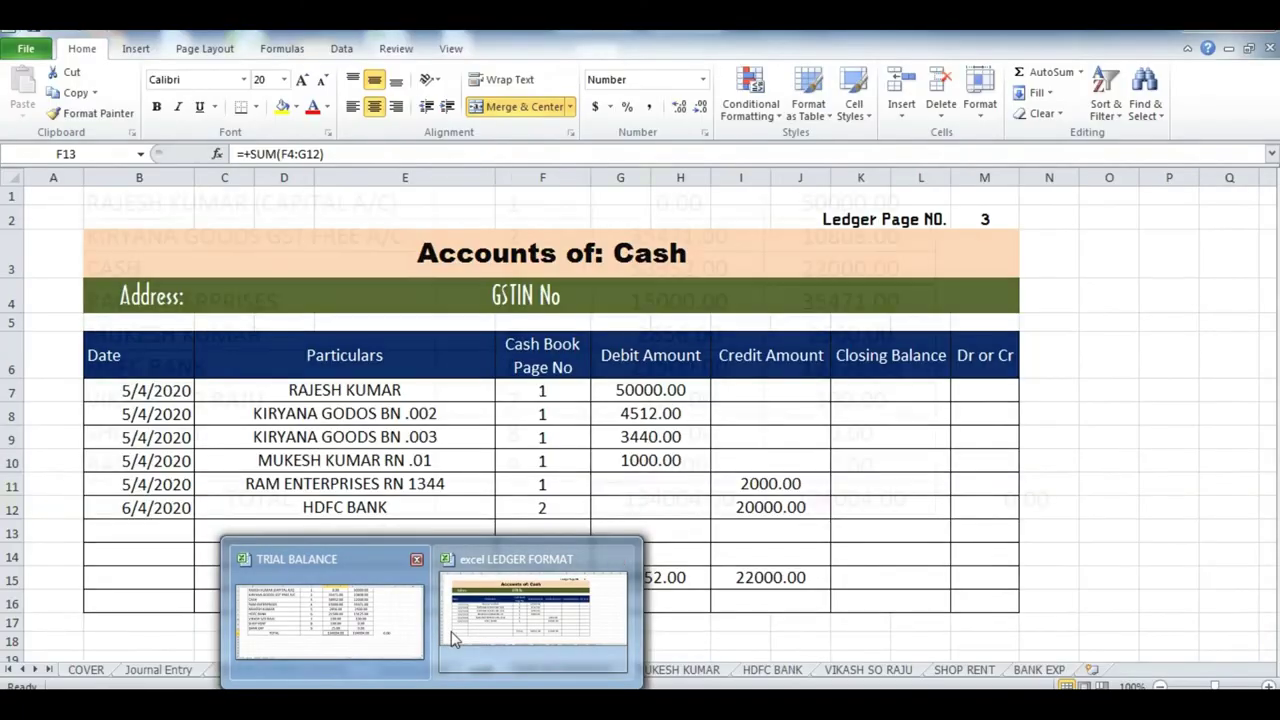
pyautogui.click(451, 631)
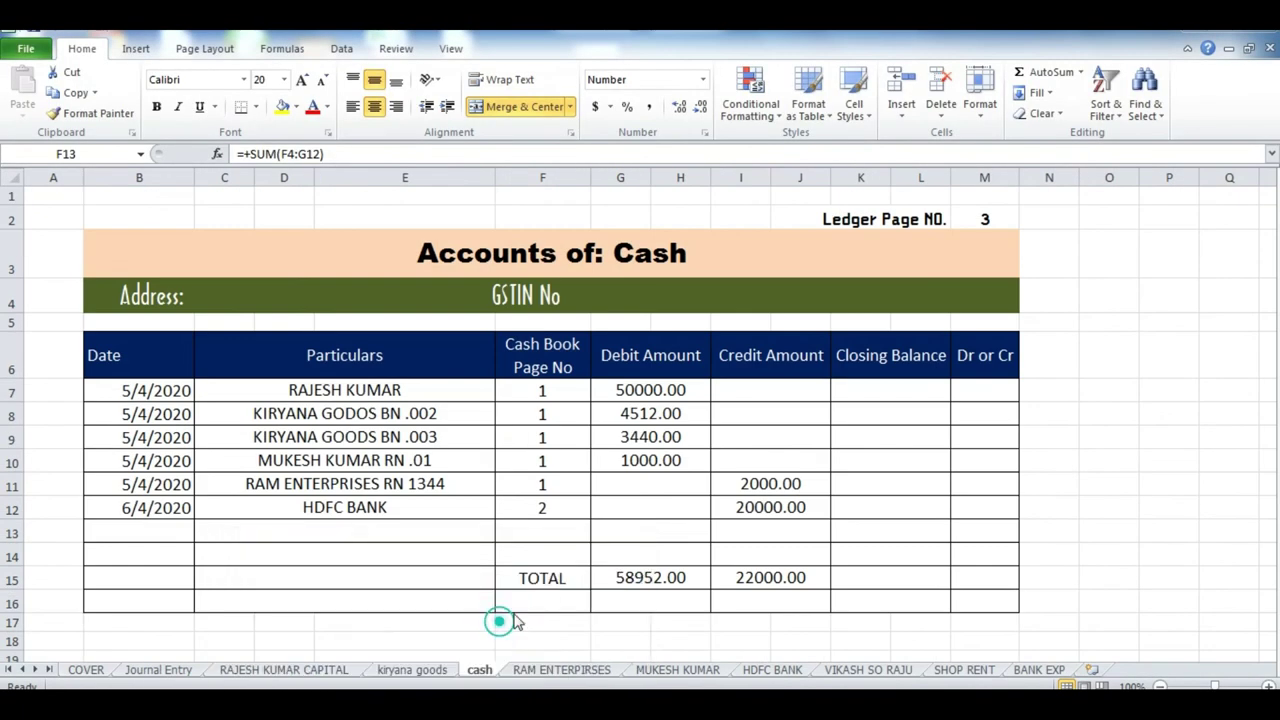
pyautogui.scroll(-6, 566, 582)
pyautogui.click(178, 669)
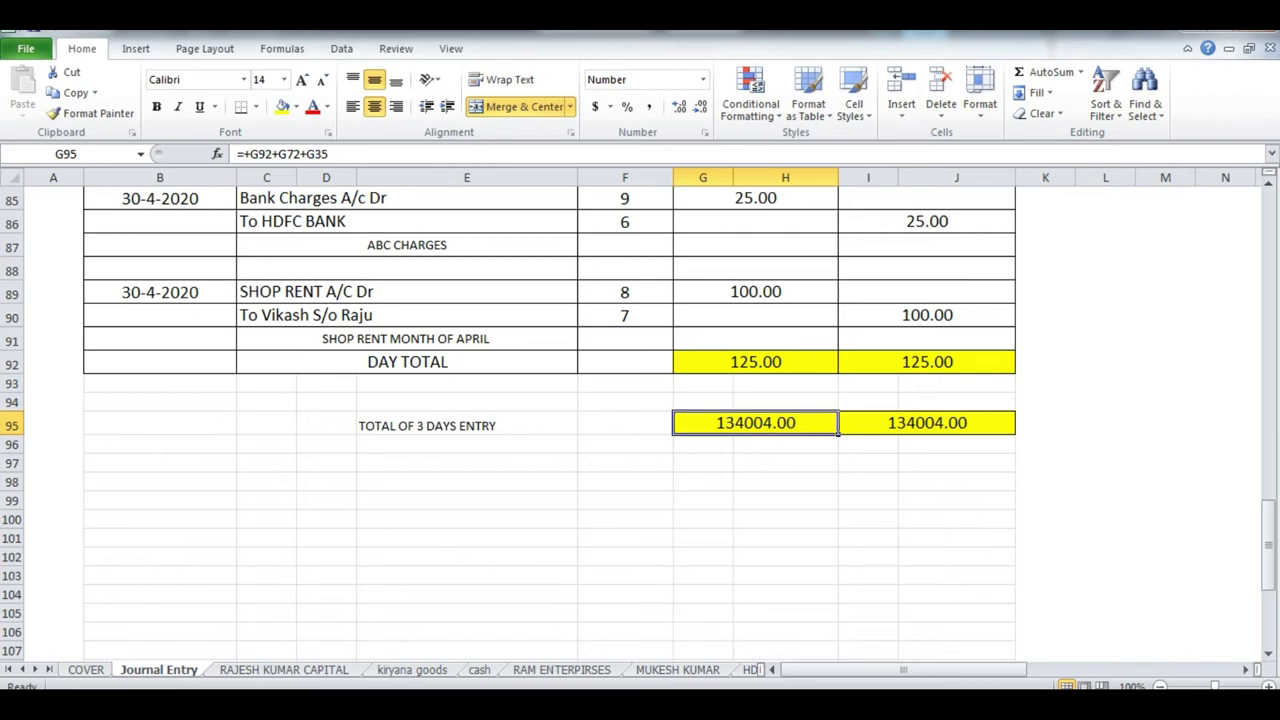
pyautogui.moveTo(430, 705)
pyautogui.click(330, 610)
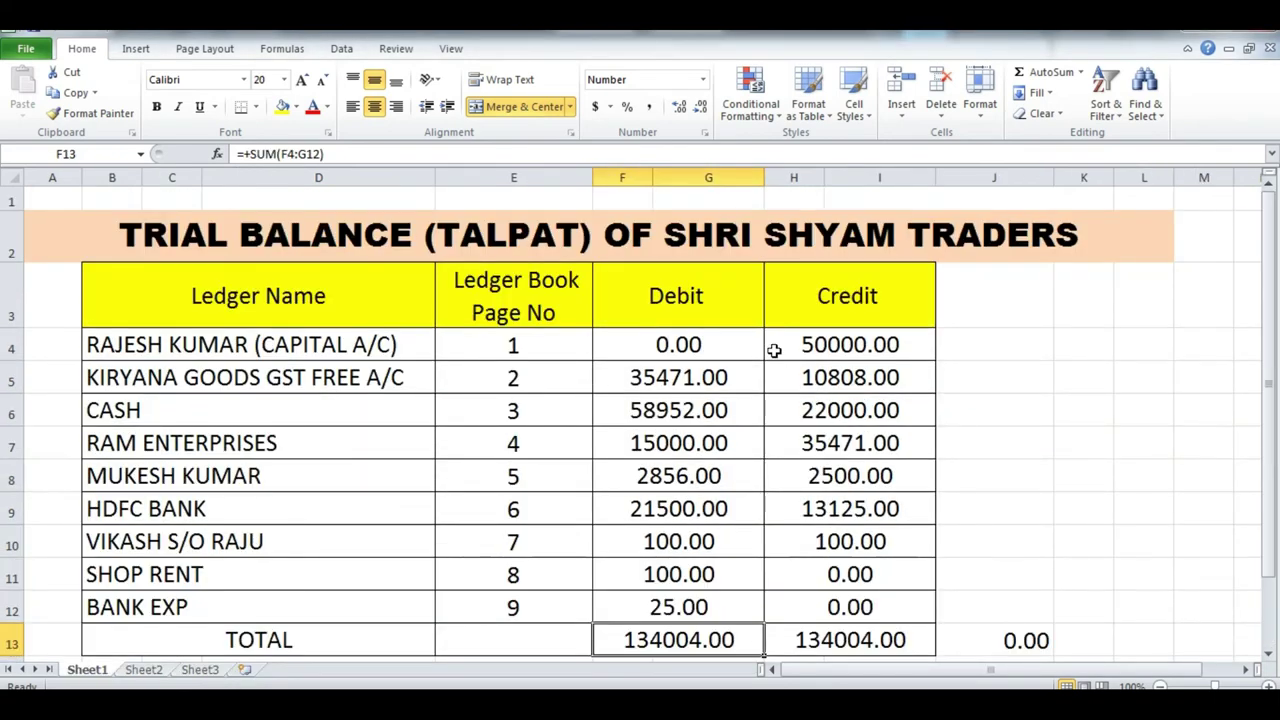
pyautogui.click(349, 380)
pyautogui.click(654, 378)
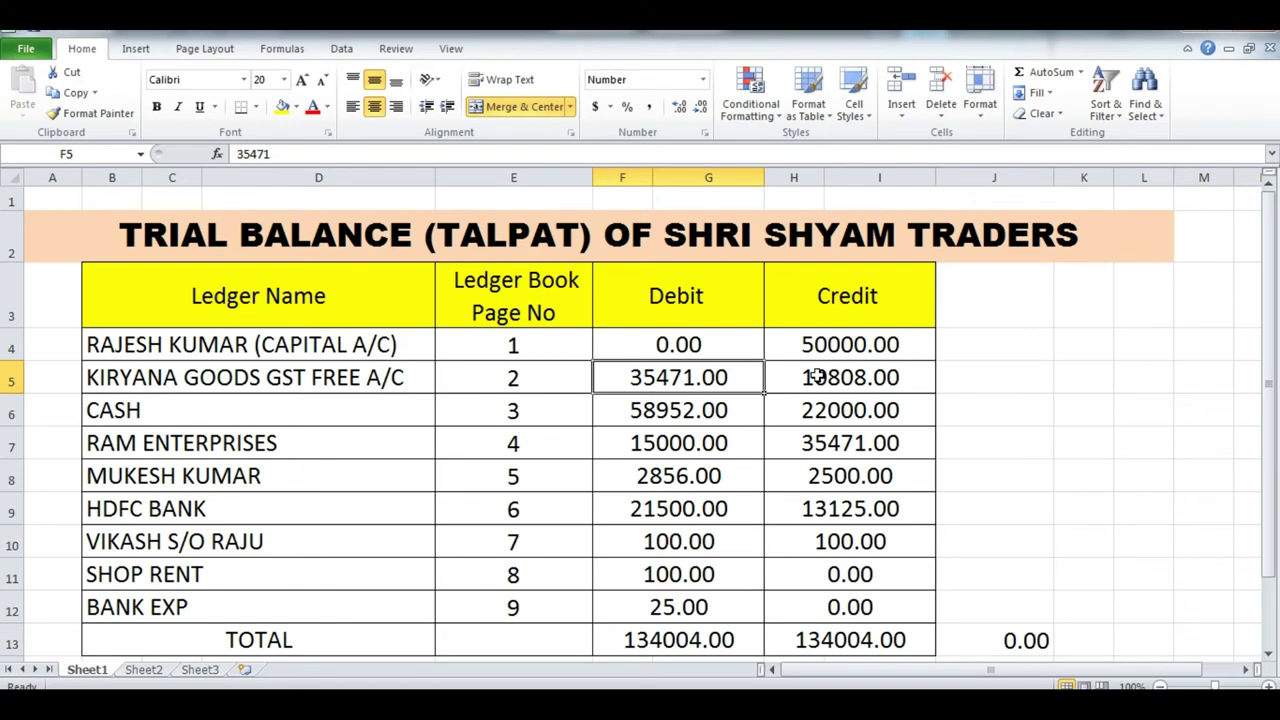
pyautogui.click(817, 376)
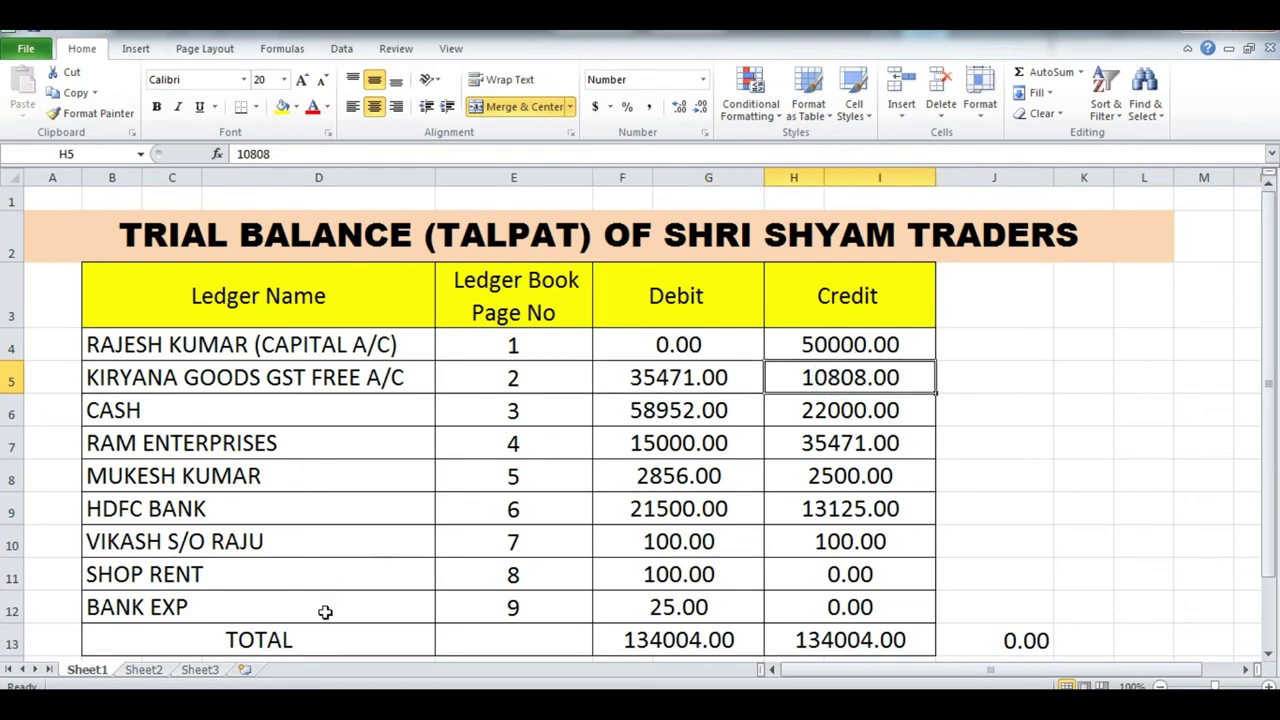
# - Calculate the closing balance in the TOTAL row of the kiryana goods ledger as debit total minus credit total, using +G12-I12
pyautogui.moveTo(432, 712)
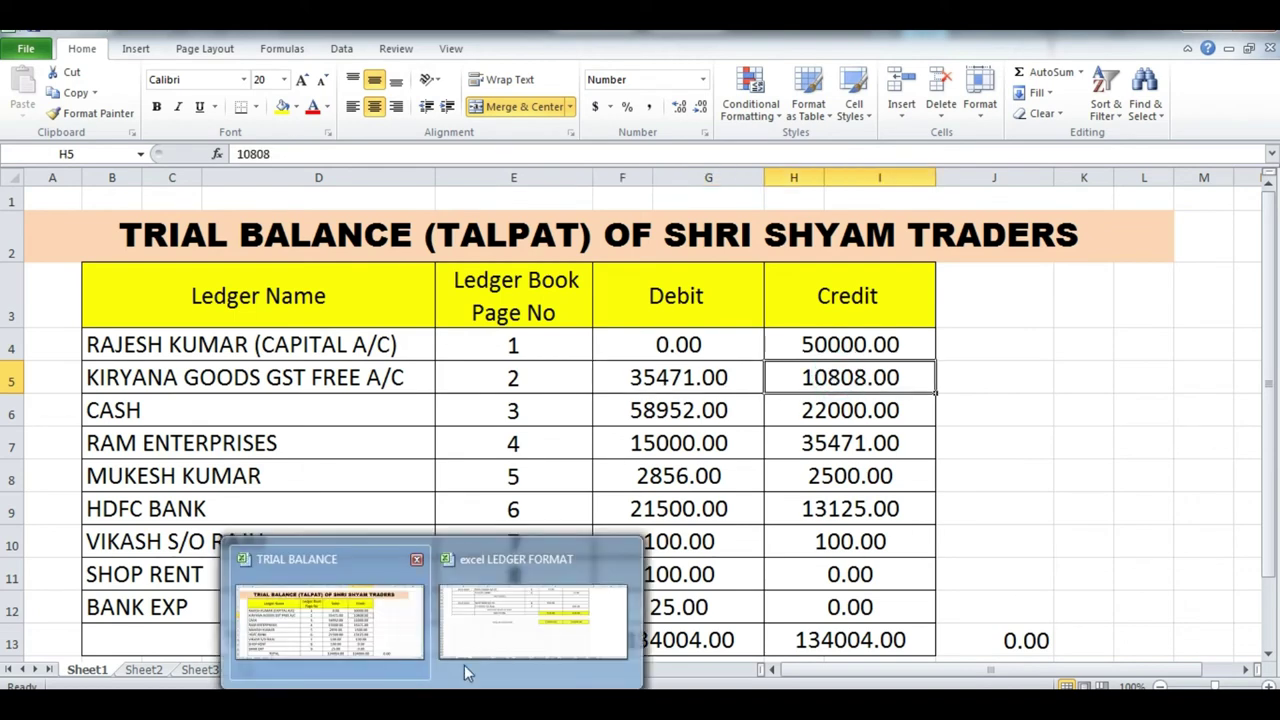
pyautogui.click(512, 640)
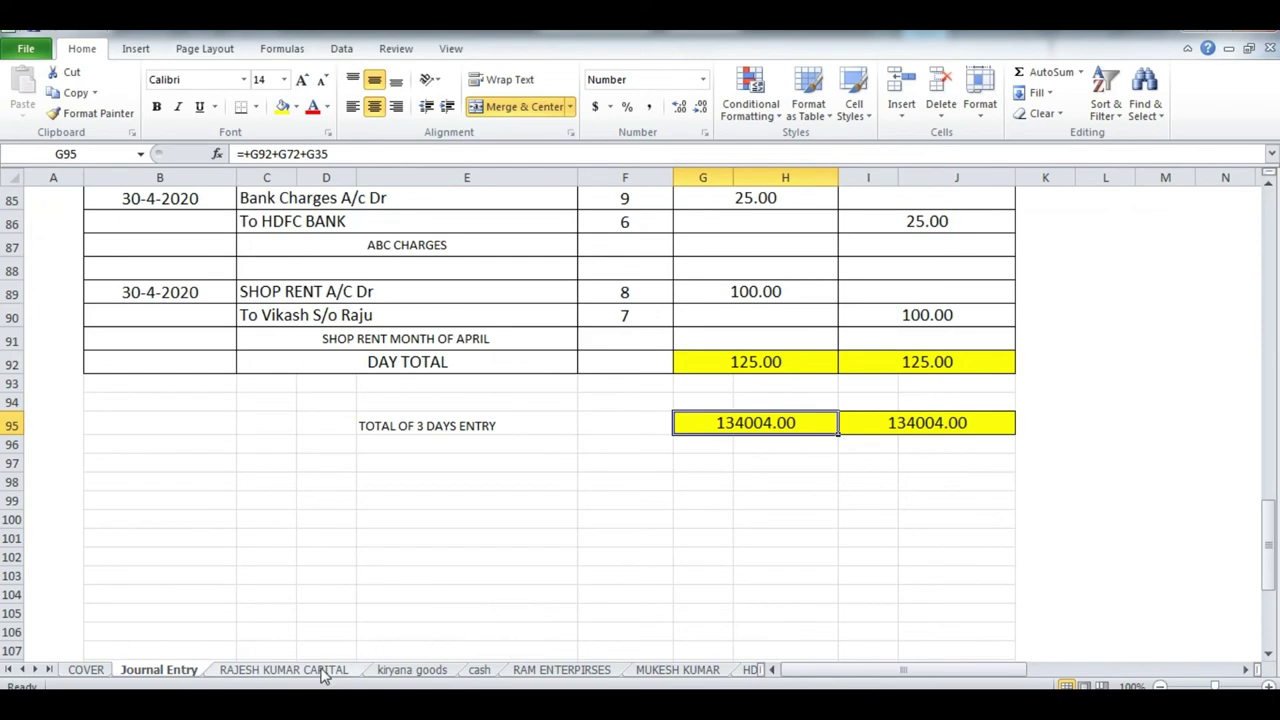
pyautogui.click(410, 669)
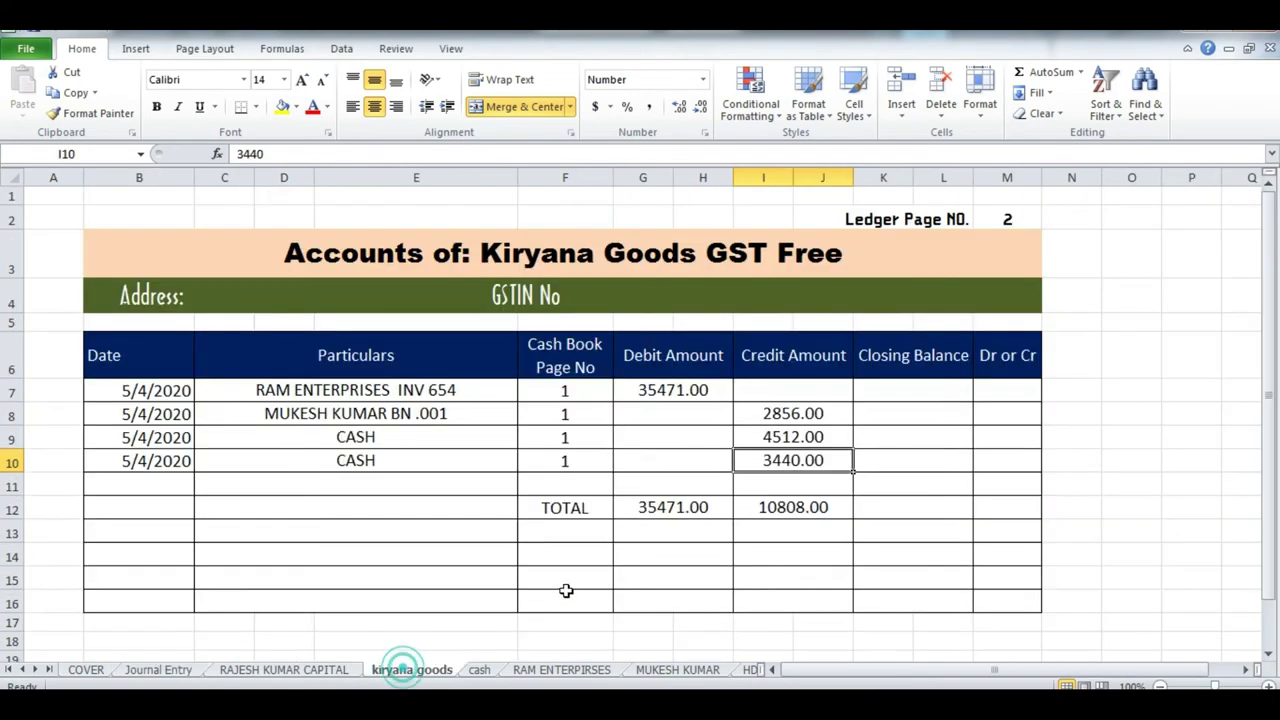
pyautogui.click(880, 511)
pyautogui.write('+')
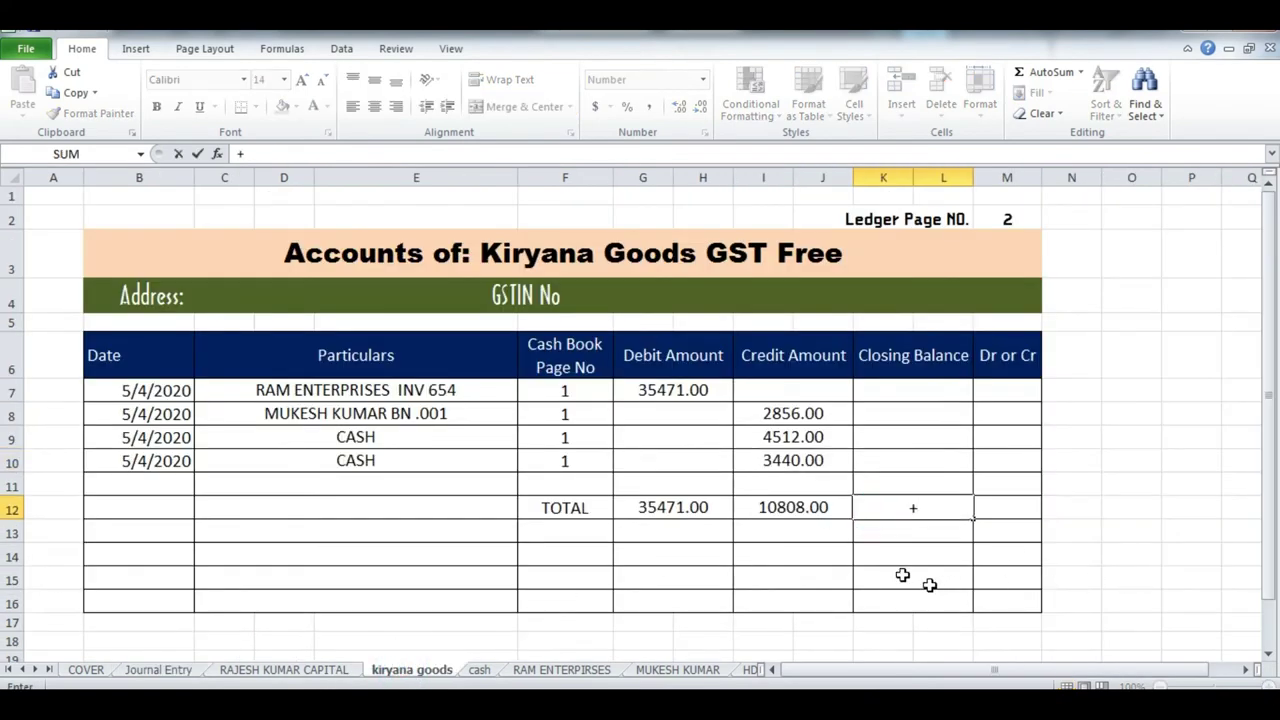
pyautogui.click(677, 508)
pyautogui.write('-')
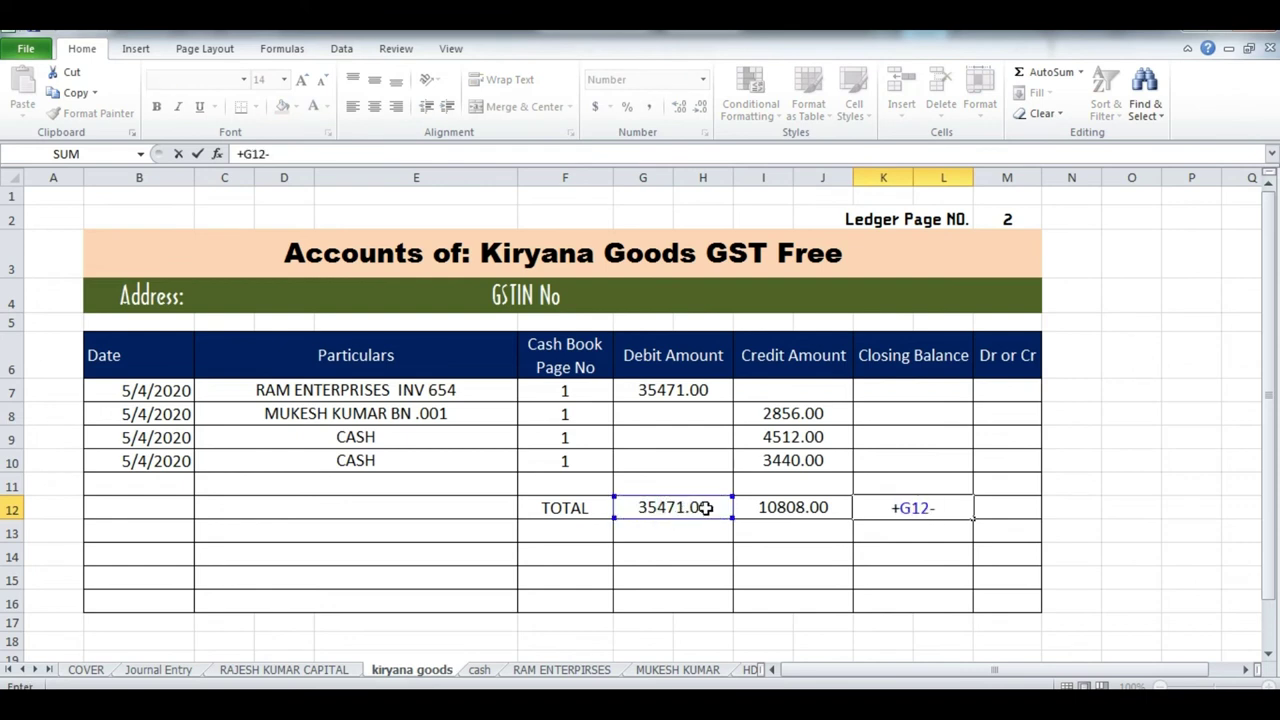
pyautogui.click(787, 507)
pyautogui.press('Return')
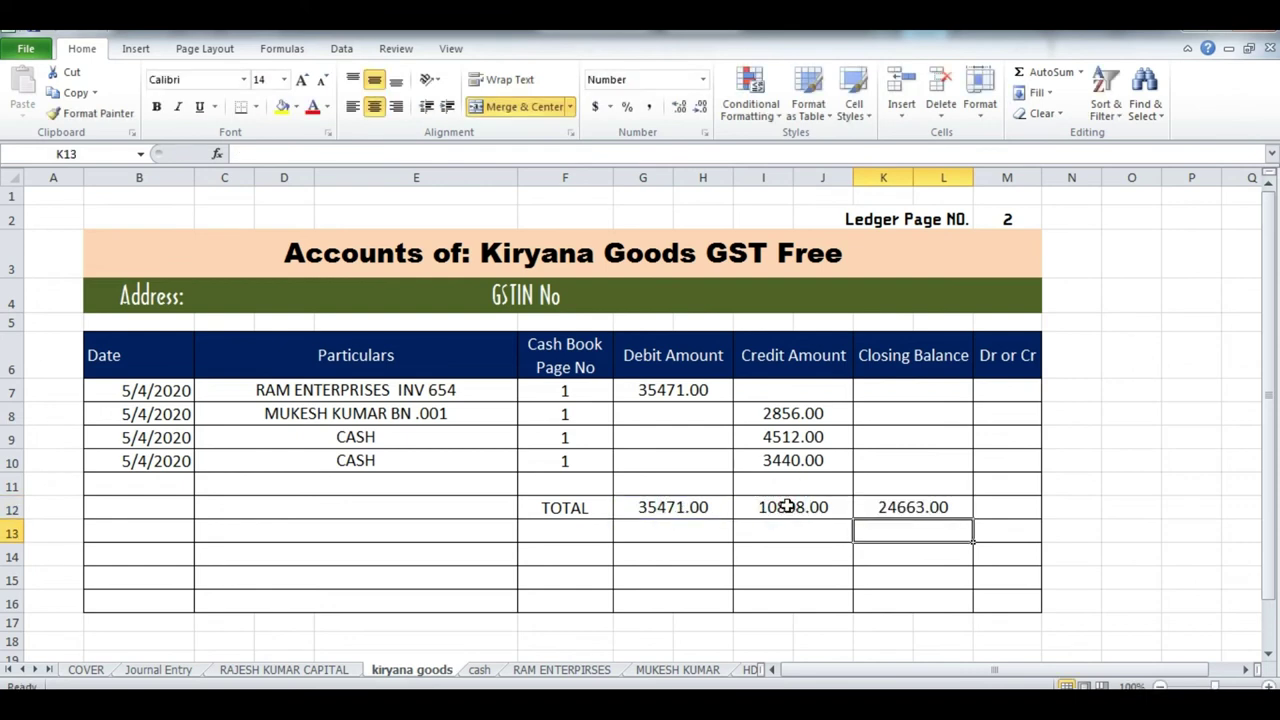
pyautogui.click(910, 507)
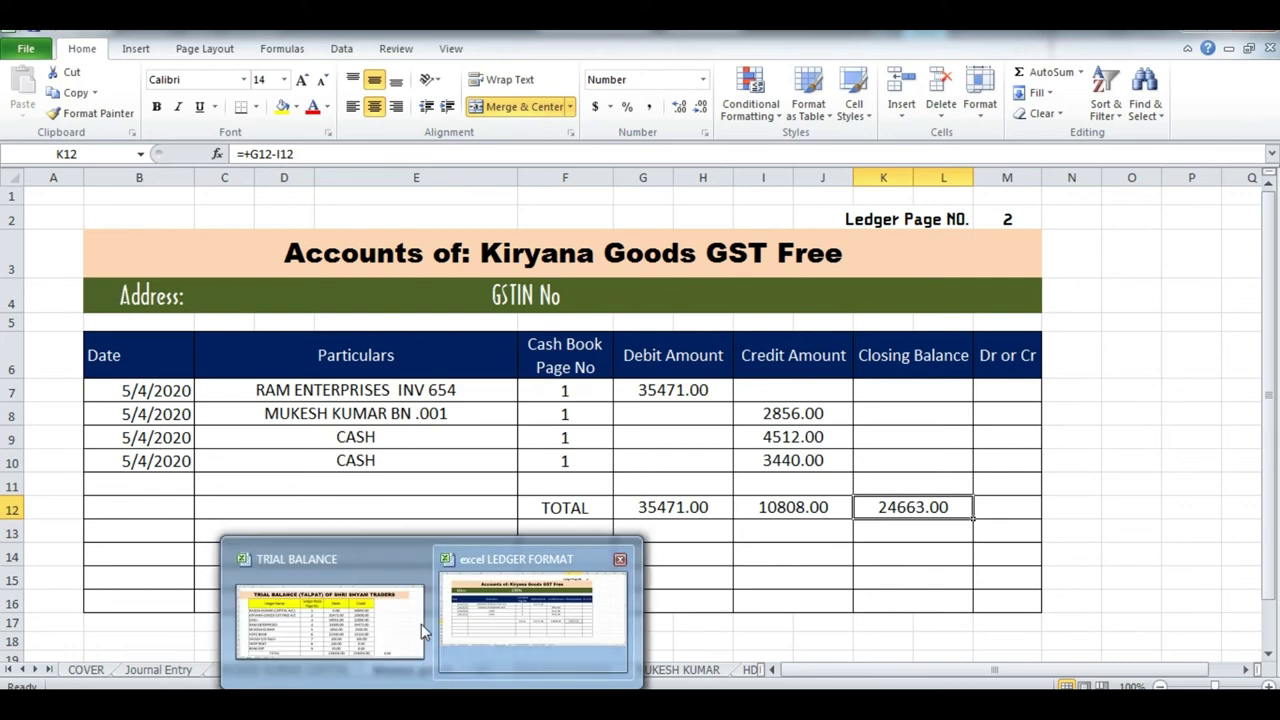
# - Clear the trial balance's debit and credit amounts from the KIRYANA GOODS GST FREE A/C row down to BANK EXP
pyautogui.click(379, 627)
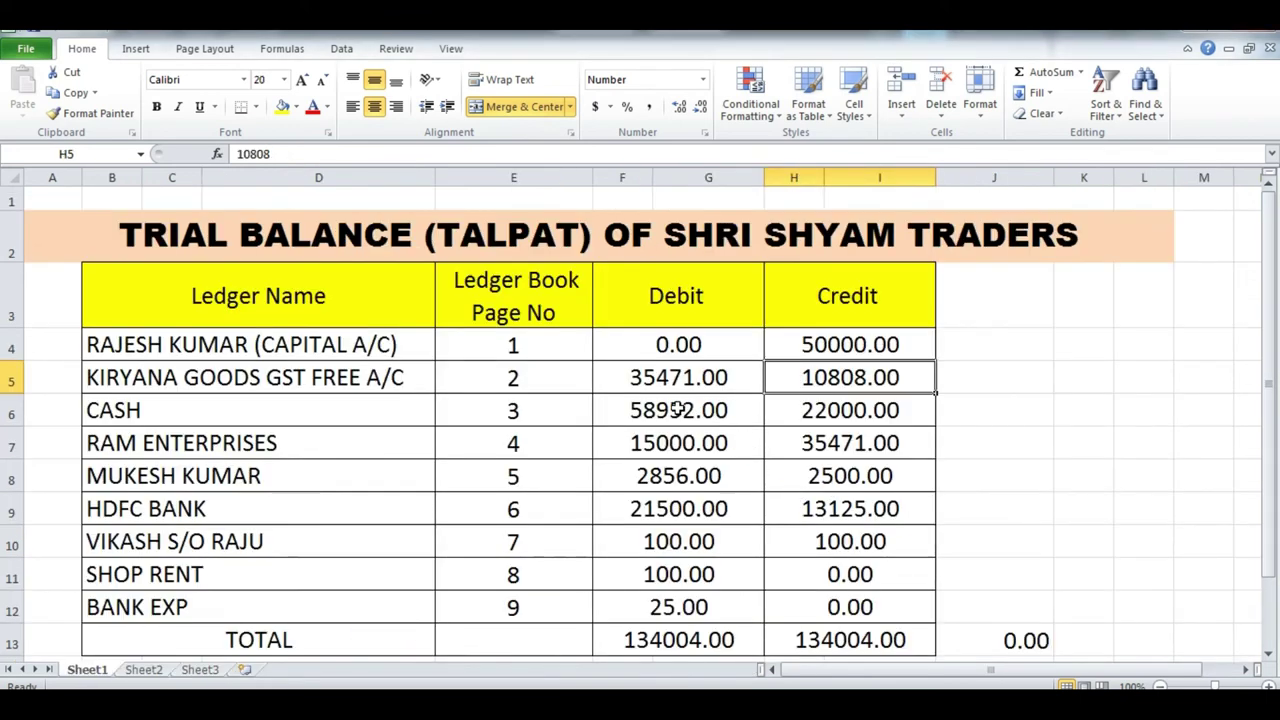
pyautogui.moveTo(668, 376); pyautogui.dragTo(826, 597)
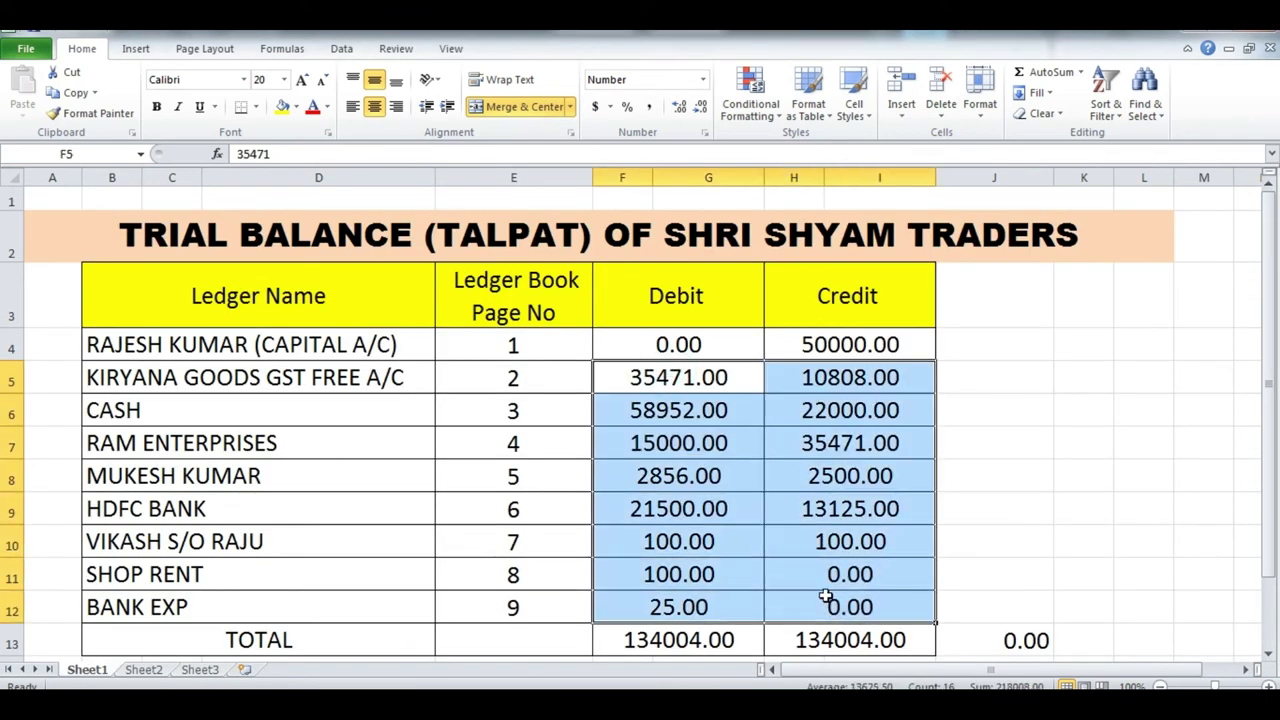
pyautogui.press('Delete')
# - Transfer the kiryana goods ledger's closing balance to the trial balance as a KIRYANA GOODS GST FREE A/C debit of 24663
pyautogui.click(686, 372)
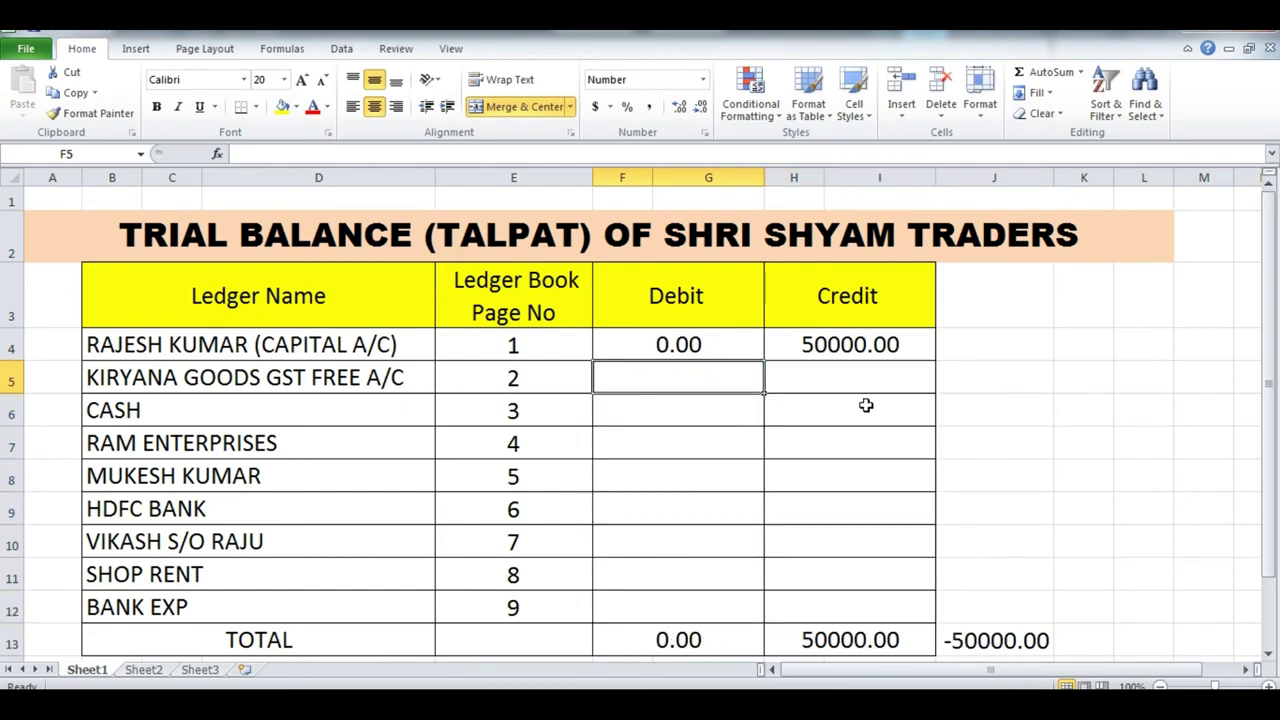
pyautogui.hotkey('alt', 'Tab')
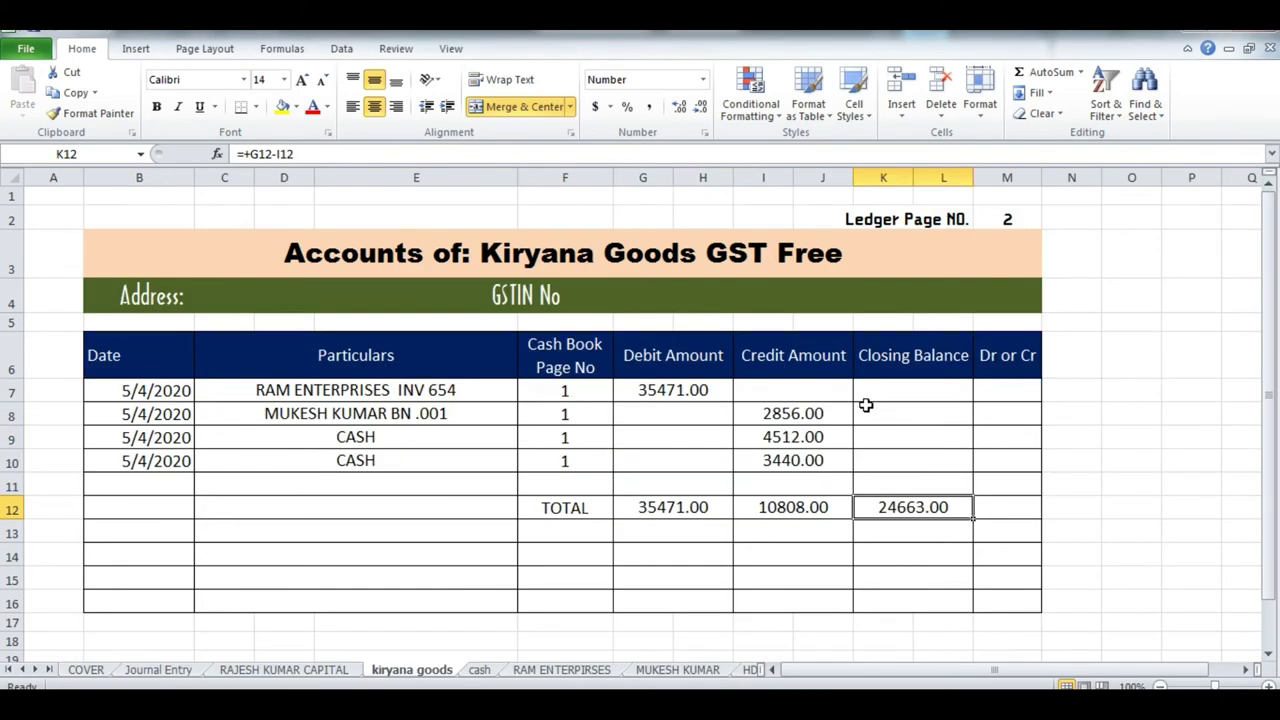
pyautogui.hotkey('alt', 'Tab')
pyautogui.write('24663')
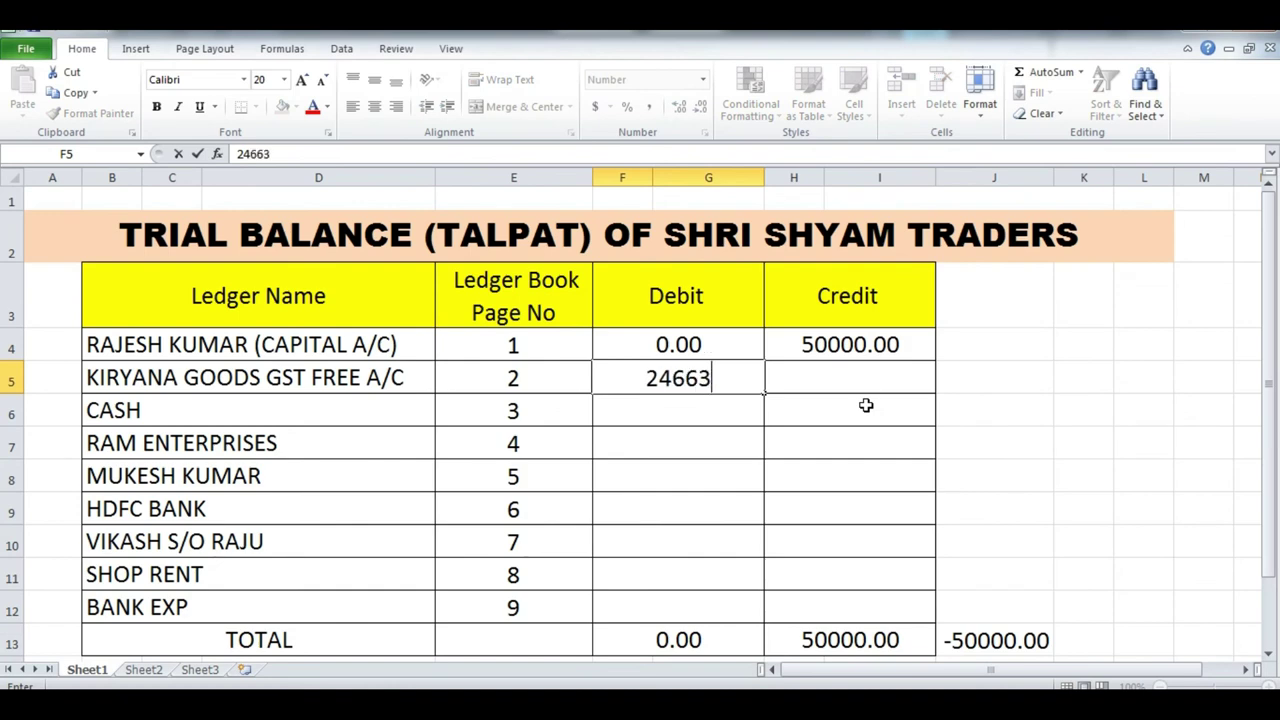
pyautogui.press('Return')
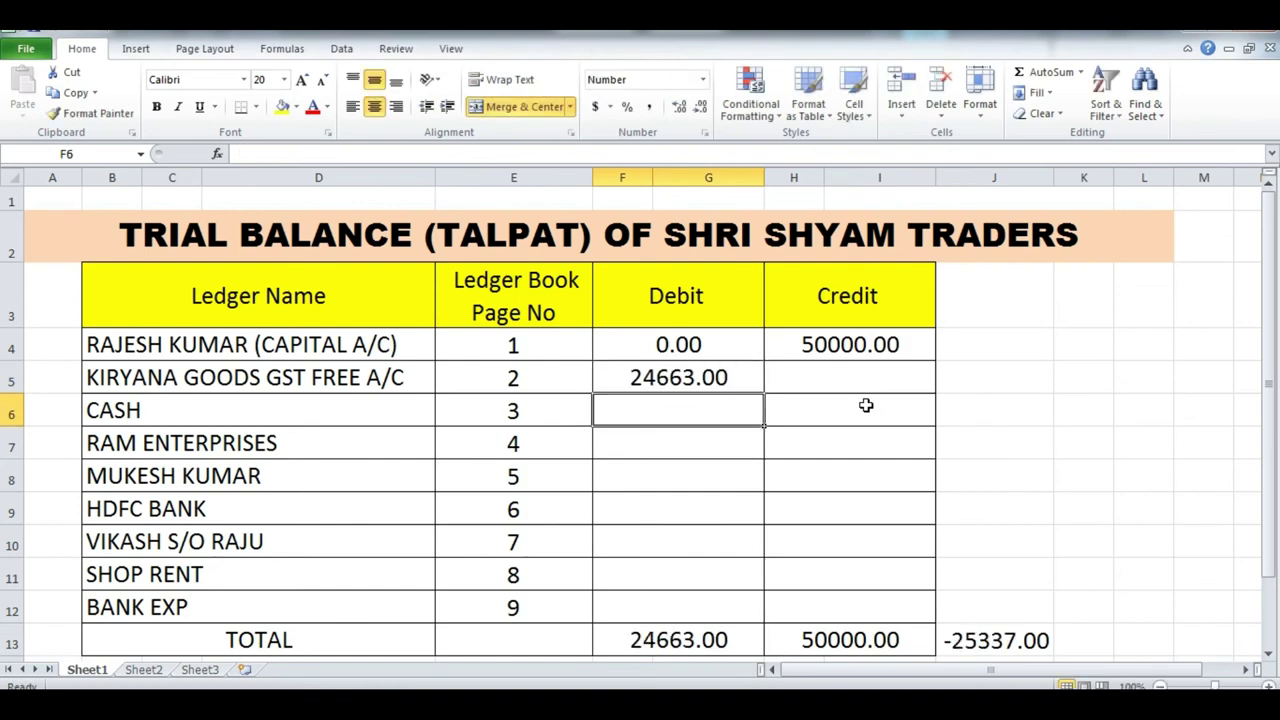
# - Examine the kiryana goods ledger's debit total, credit total and the closing balance derived from them
pyautogui.hotkey('alt', 'Tab')
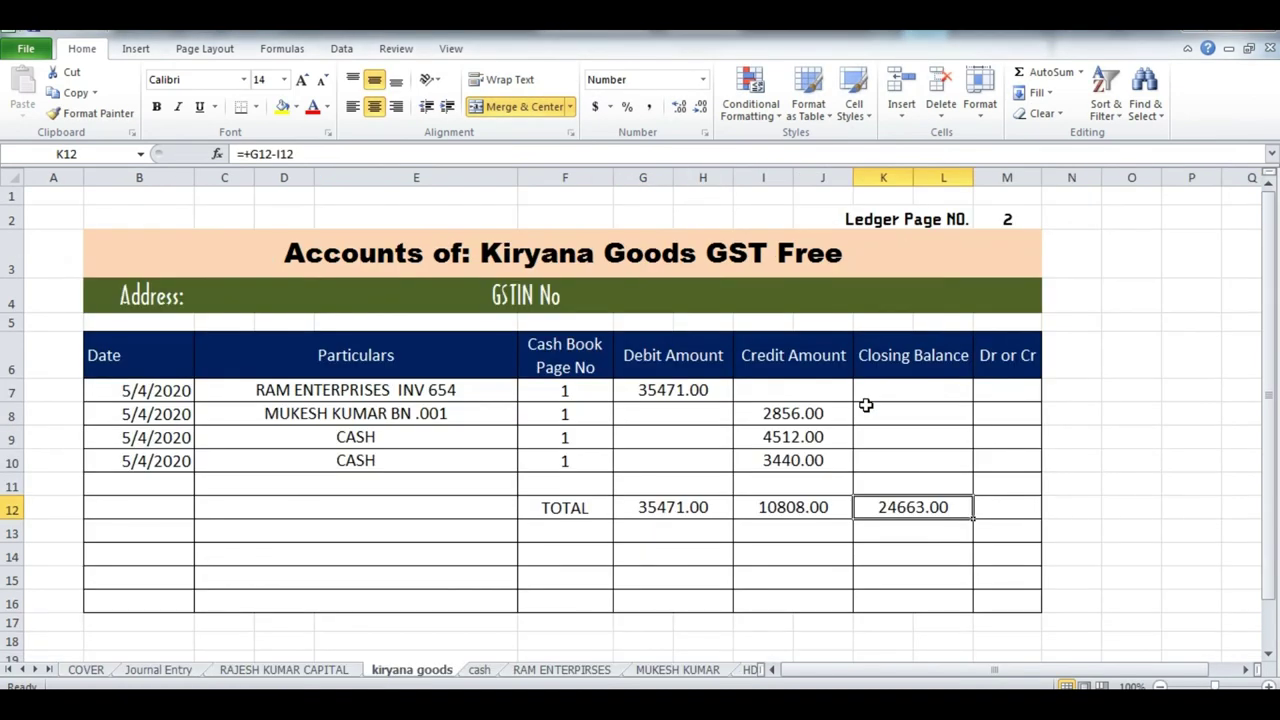
pyautogui.click(903, 531)
pyautogui.click(918, 507)
pyautogui.click(679, 508)
pyautogui.click(792, 510)
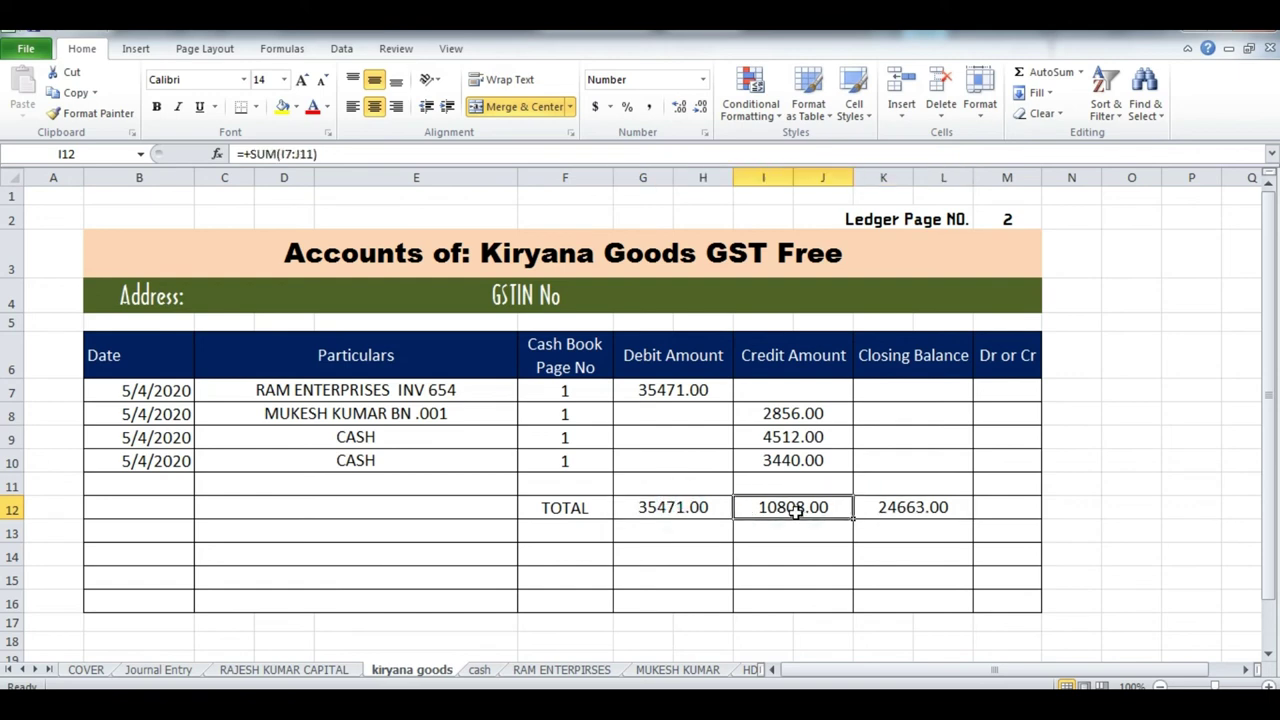
pyautogui.click(930, 507)
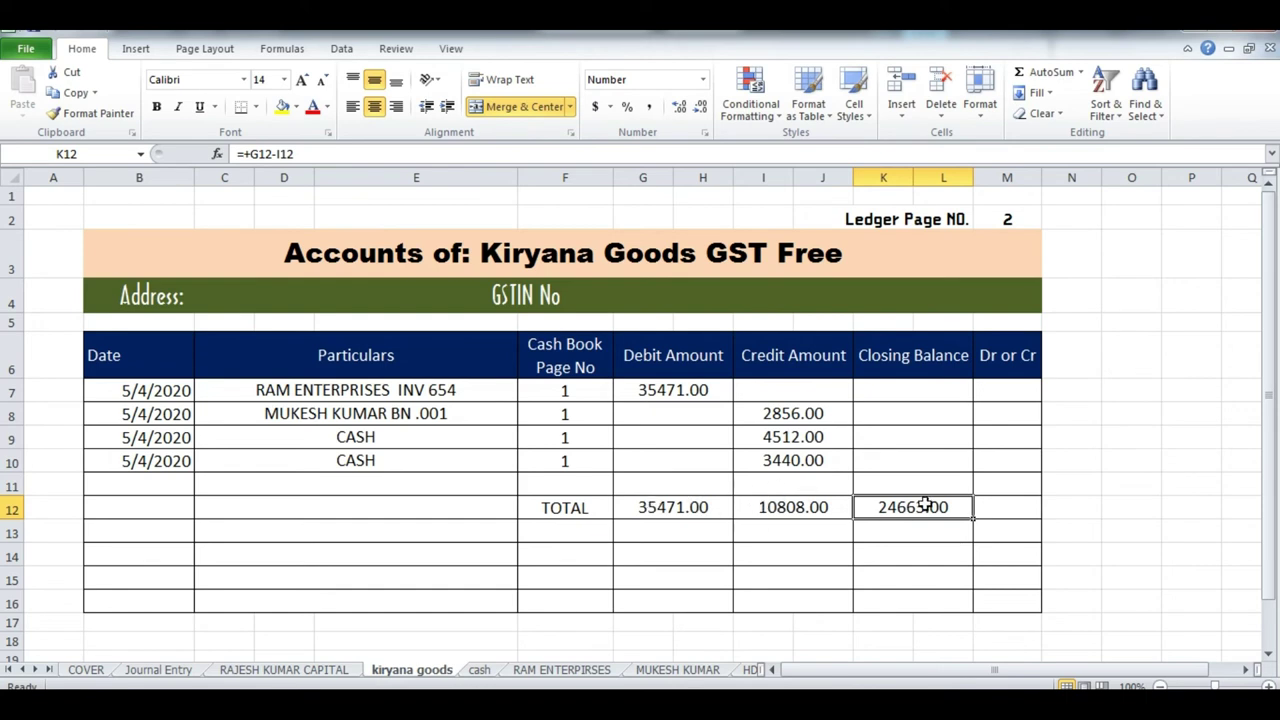
# - Calculate the closing balance in the TOTAL row of the cash ledger as debit total minus credit total, using +G15-I15
pyautogui.click(480, 670)
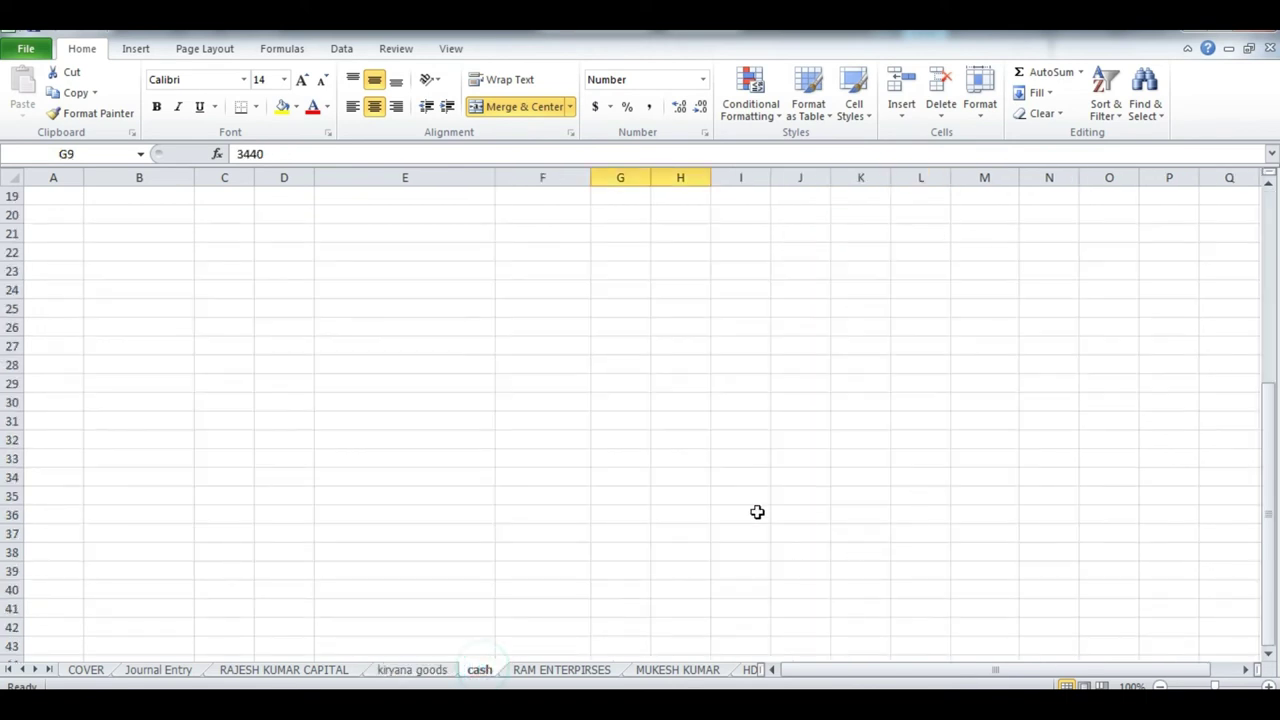
pyautogui.scroll(6, 757, 512)
pyautogui.click(886, 576)
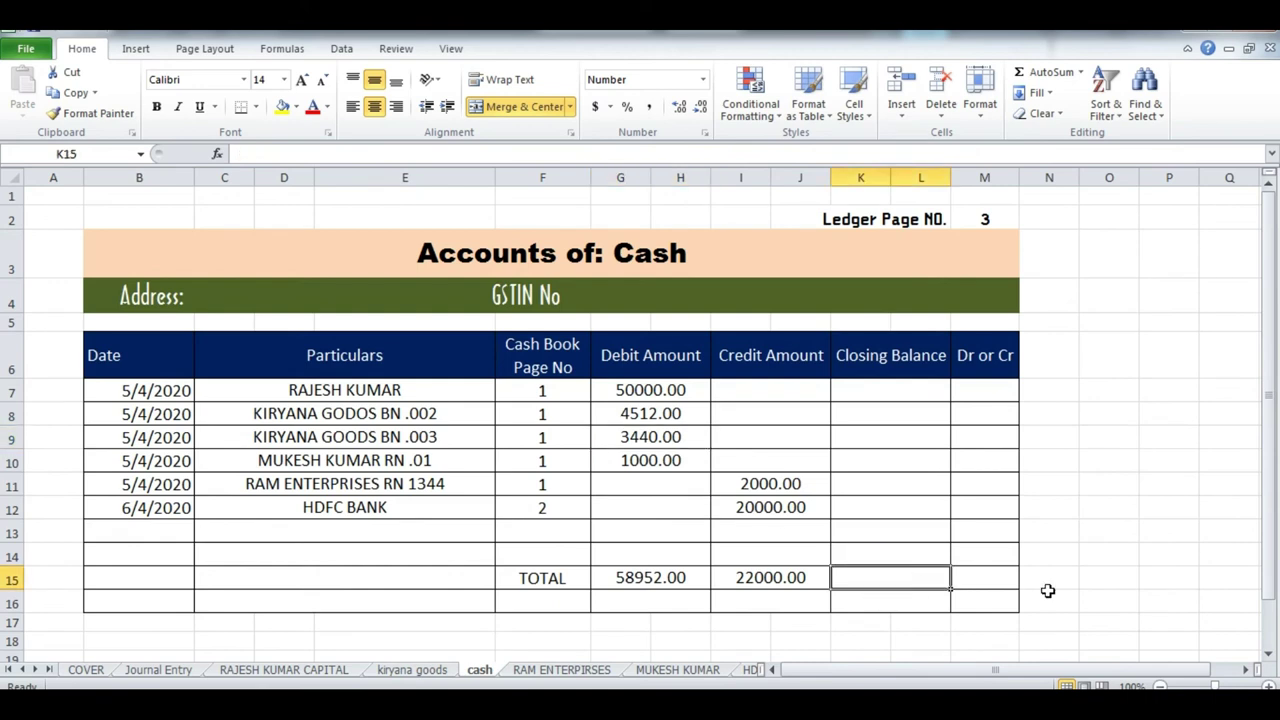
pyautogui.write('+')
pyautogui.press('Left')
pyautogui.press('Left')
pyautogui.write('-')
pyautogui.press('Left')
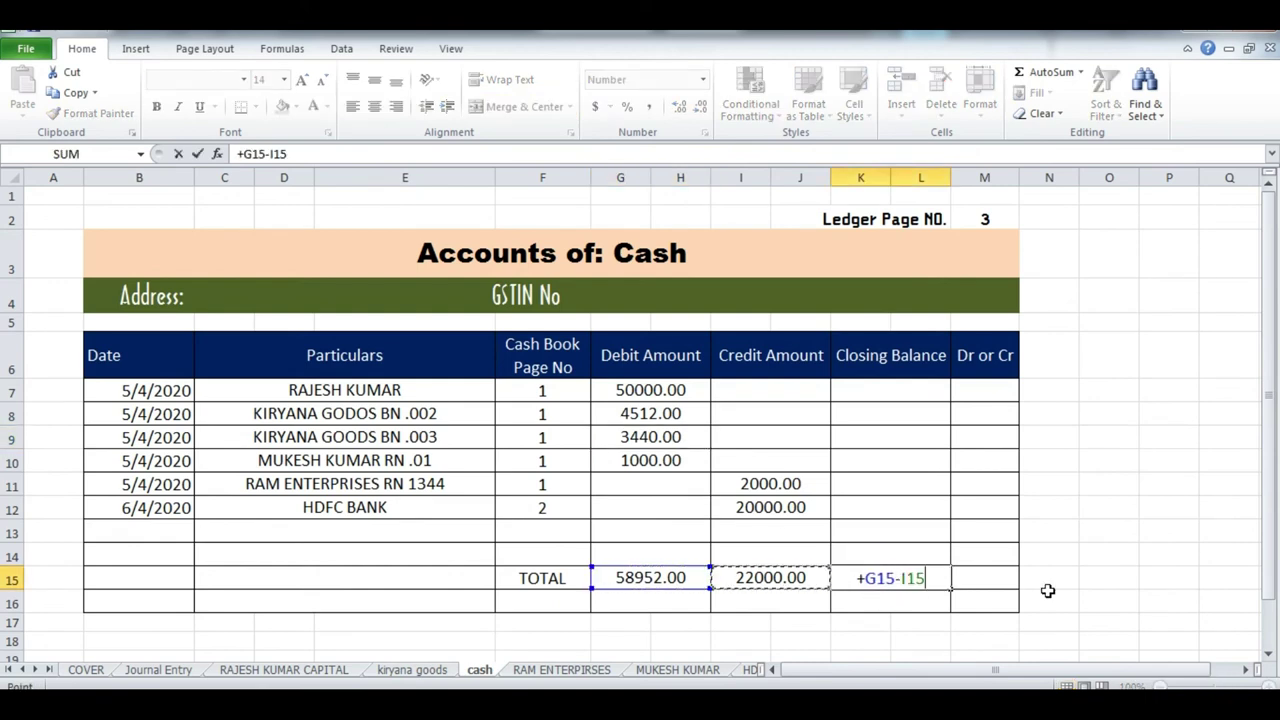
pyautogui.press('Return')
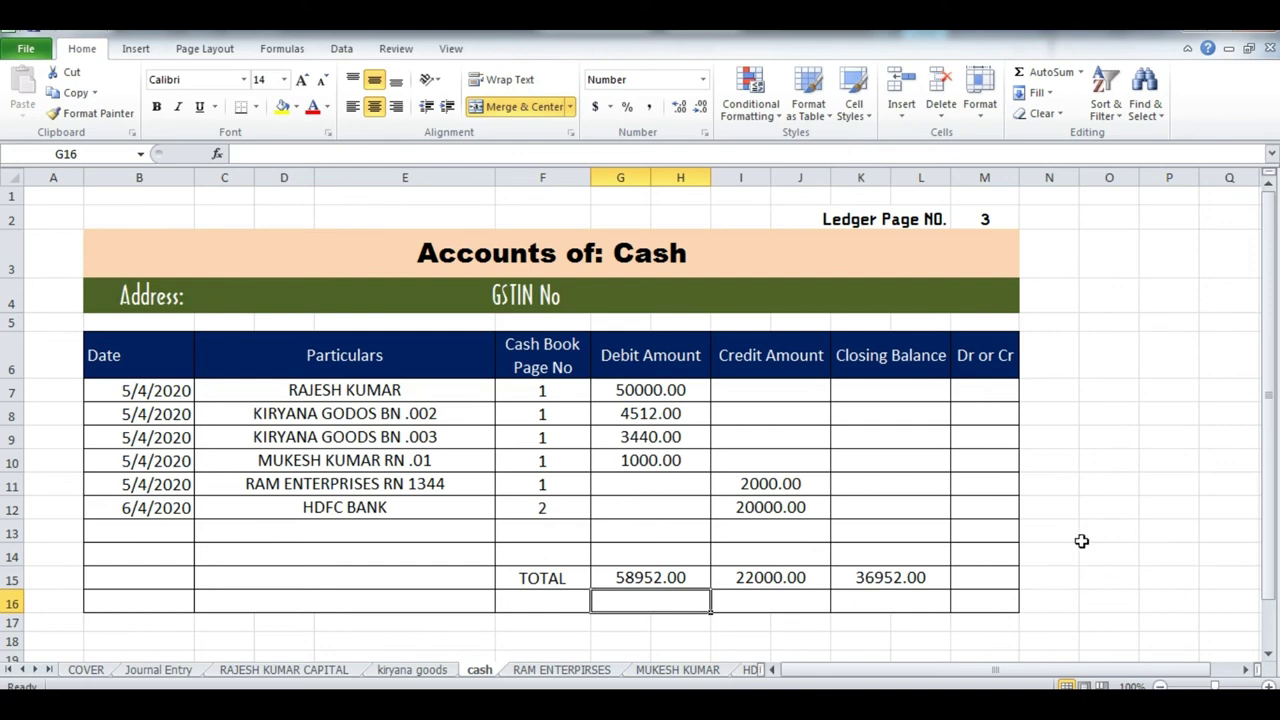
# - Transfer the cash ledger's closing balance to the trial balance as a CASH debit of 36952
pyautogui.hotkey('ctrl', 'Tab')
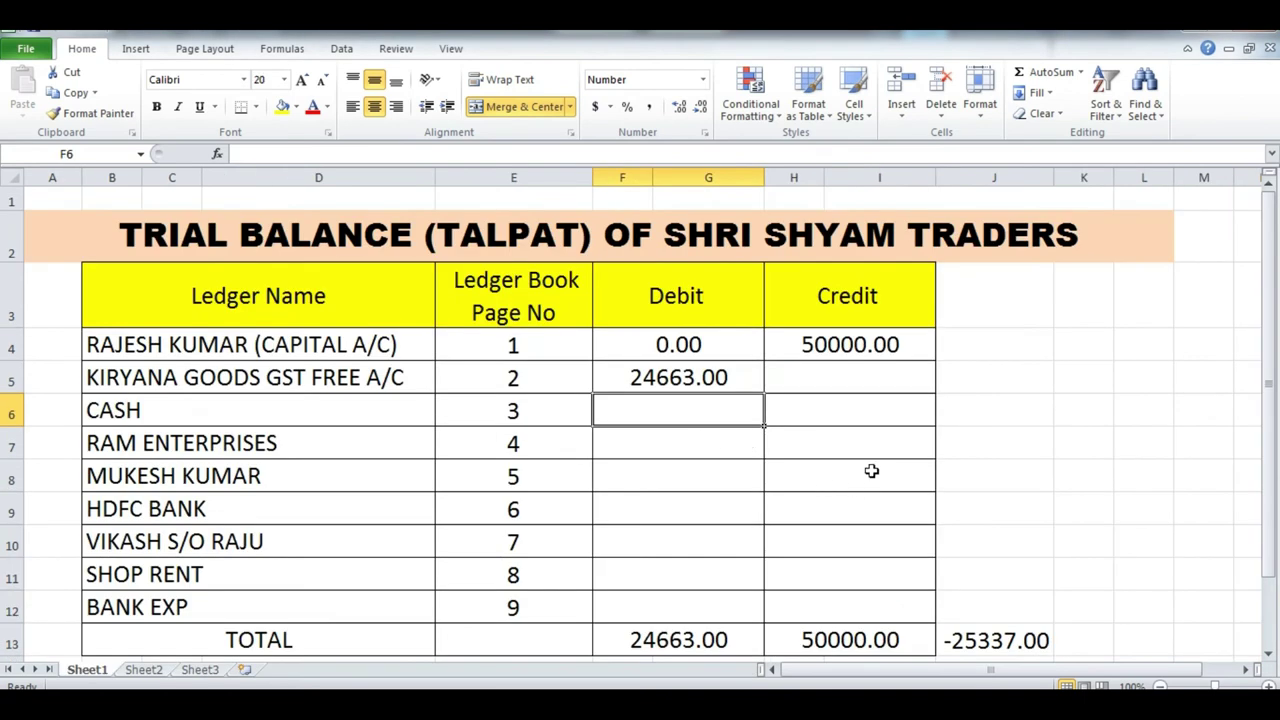
pyautogui.write('36952')
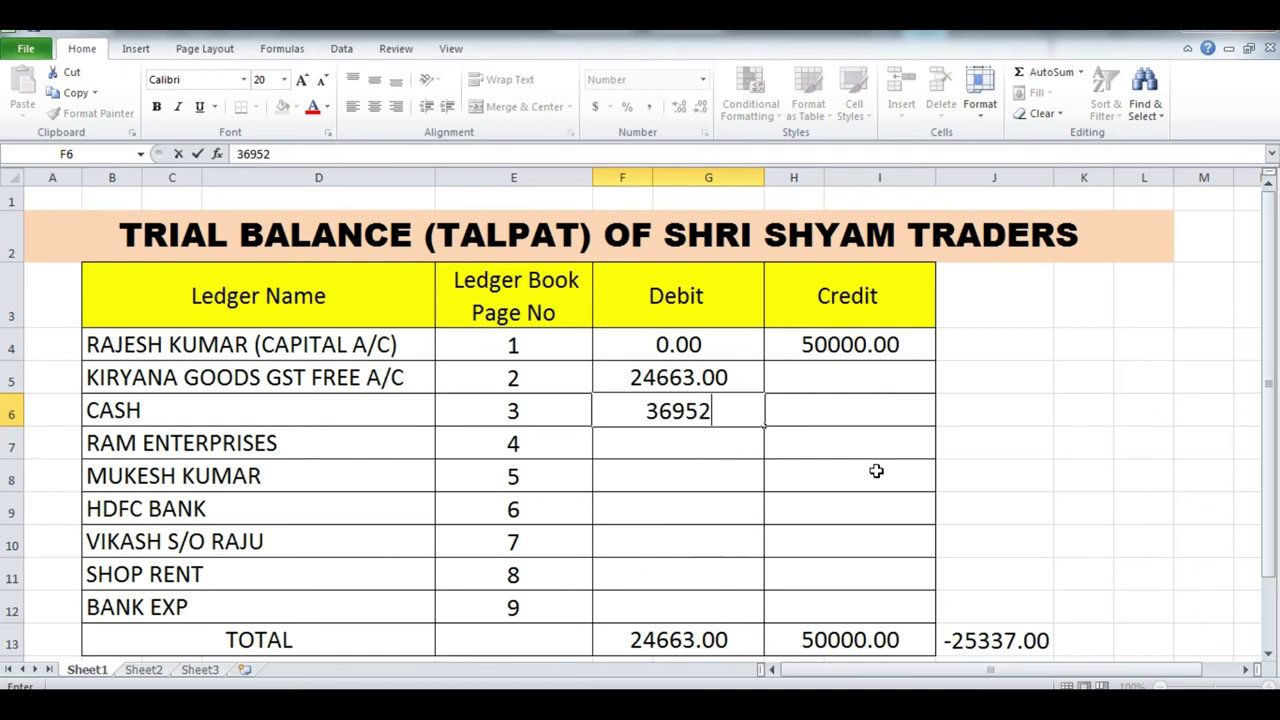
pyautogui.press('Return')
# - Calculate the closing balance in the TOTAL row of the Ram Enterprises ledger as credit total minus debit total, using +I15-G15
pyautogui.hotkey('ctrl', 'Tab')
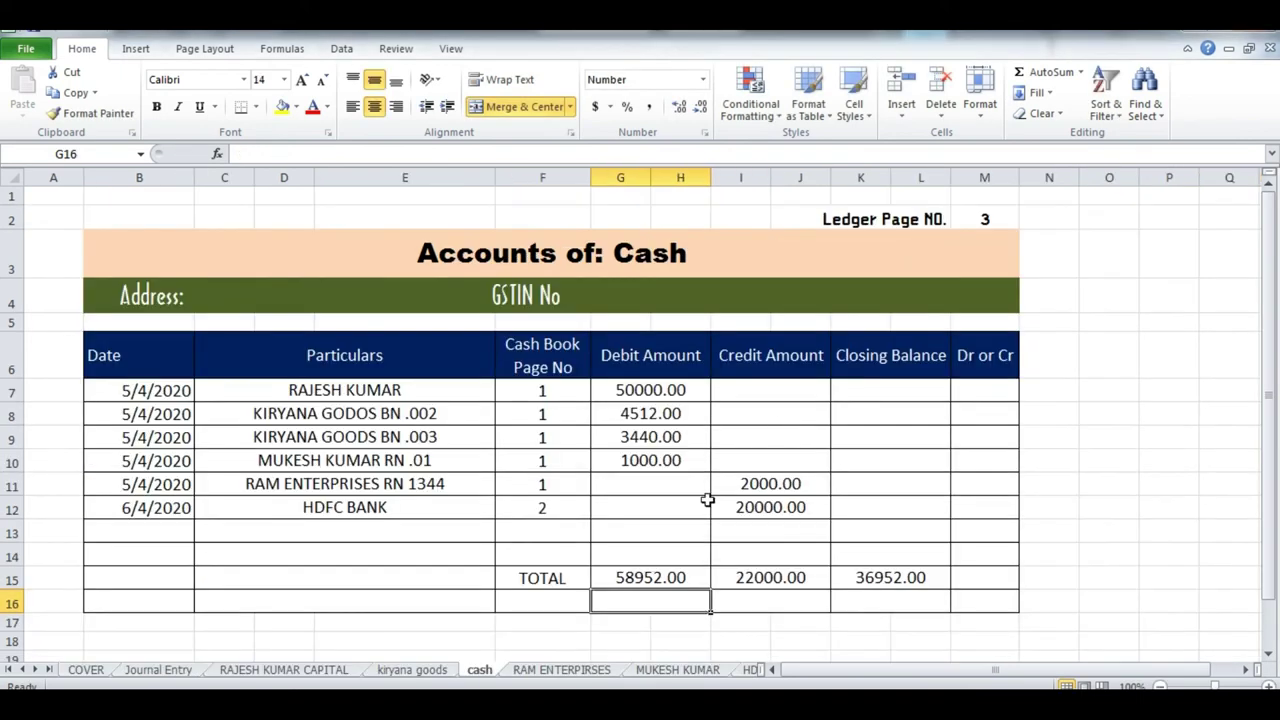
pyautogui.click(540, 670)
pyautogui.click(855, 577)
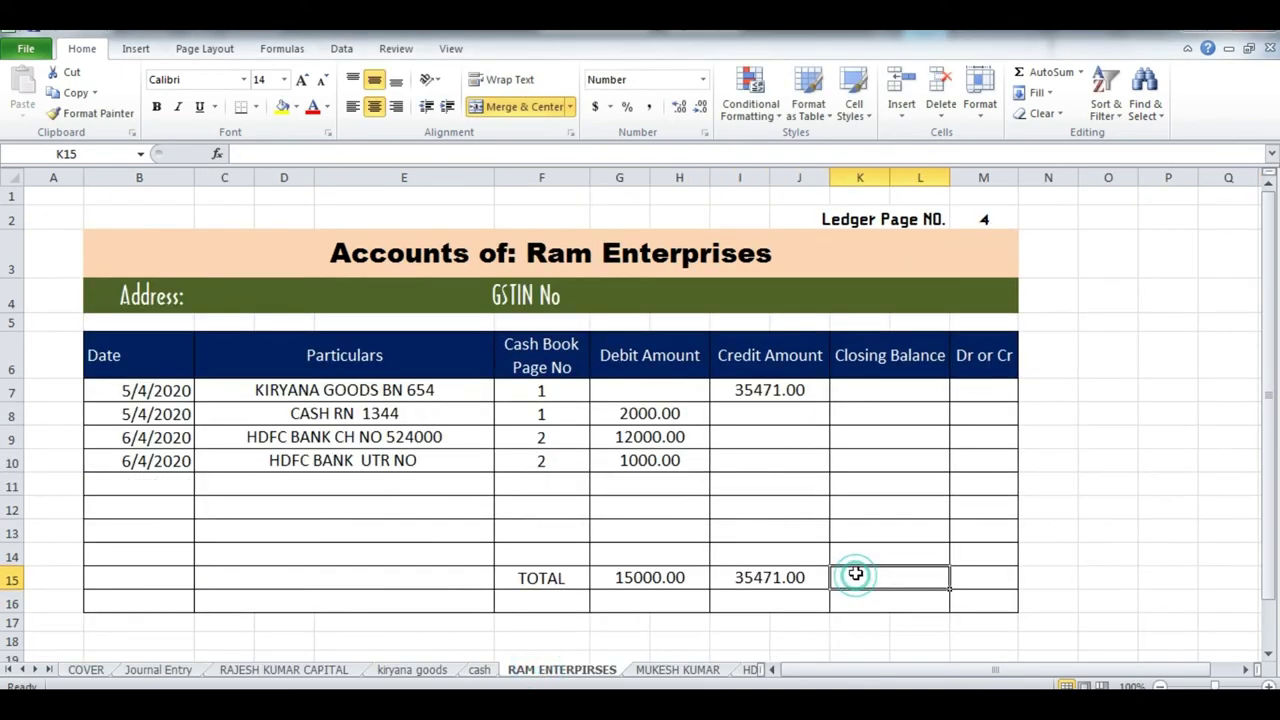
pyautogui.write('+')
pyautogui.press('Left')
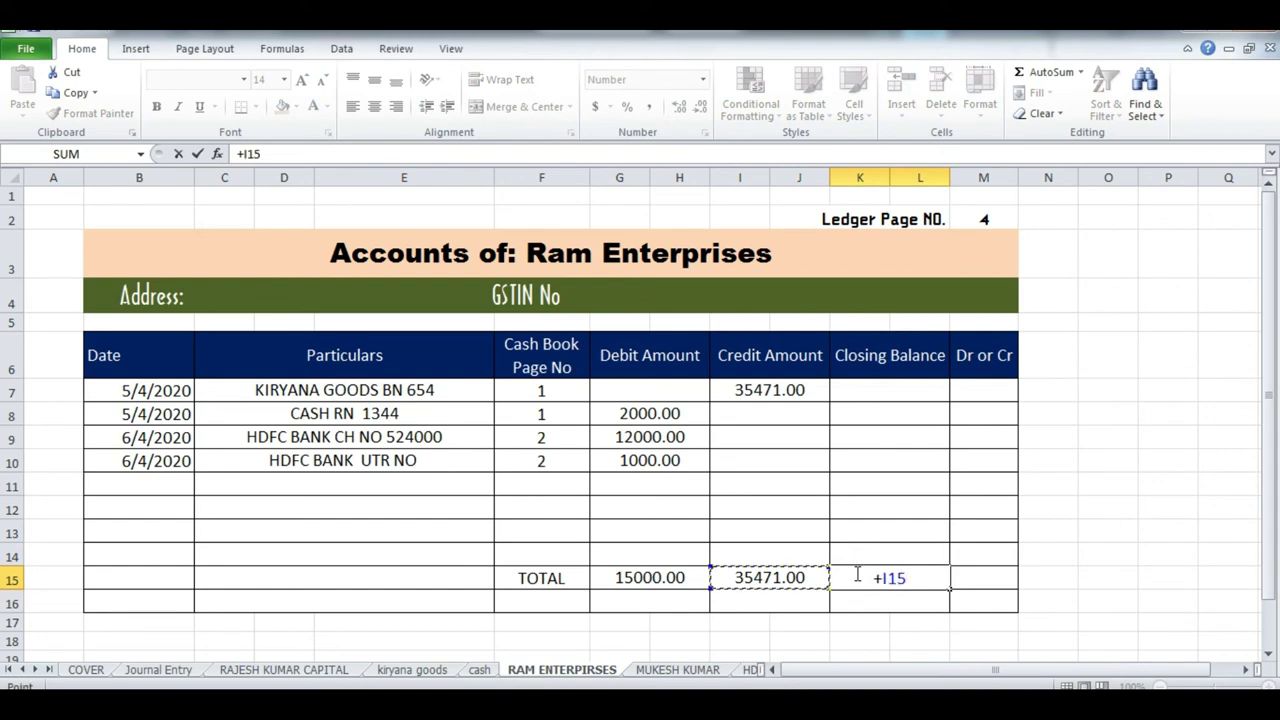
pyautogui.write('-')
pyautogui.press('Left')
pyautogui.press('Left')
pyautogui.press('Return')
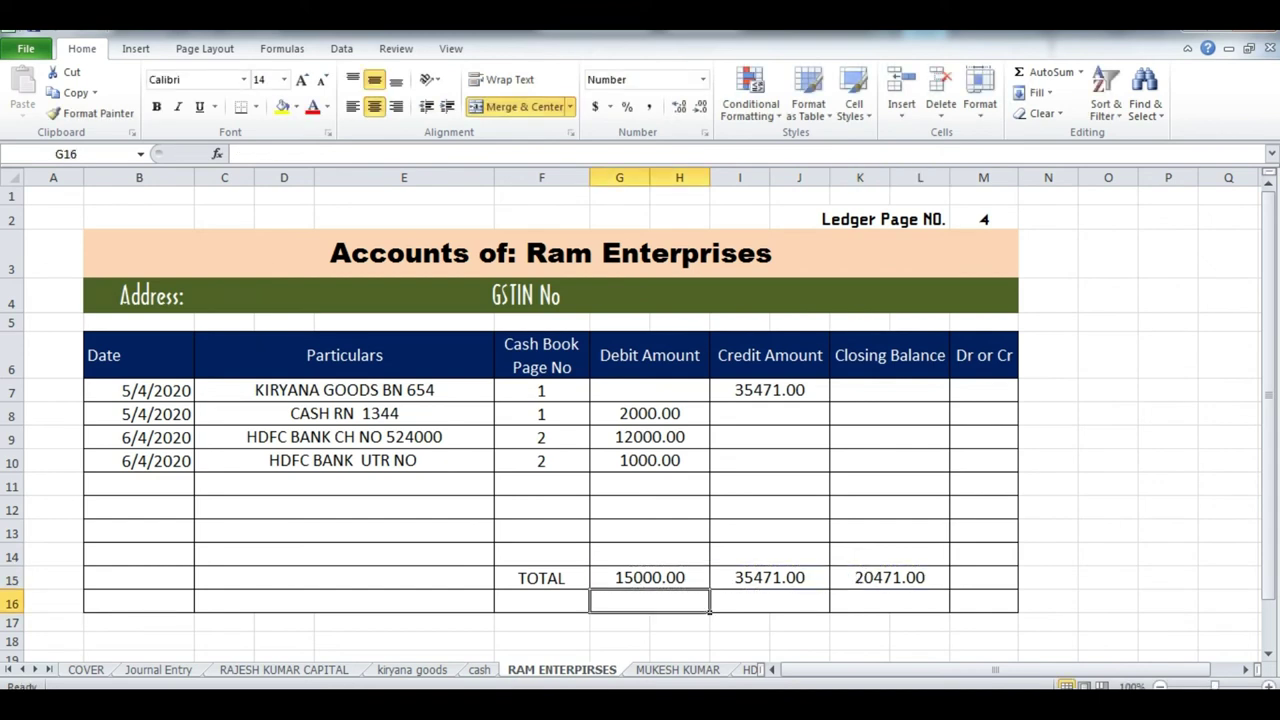
# - Transfer the Ram Enterprises closing balance to the trial balance as a RAM ENTERPRISES credit of 20471
pyautogui.hotkey('ctrl', 'Tab')
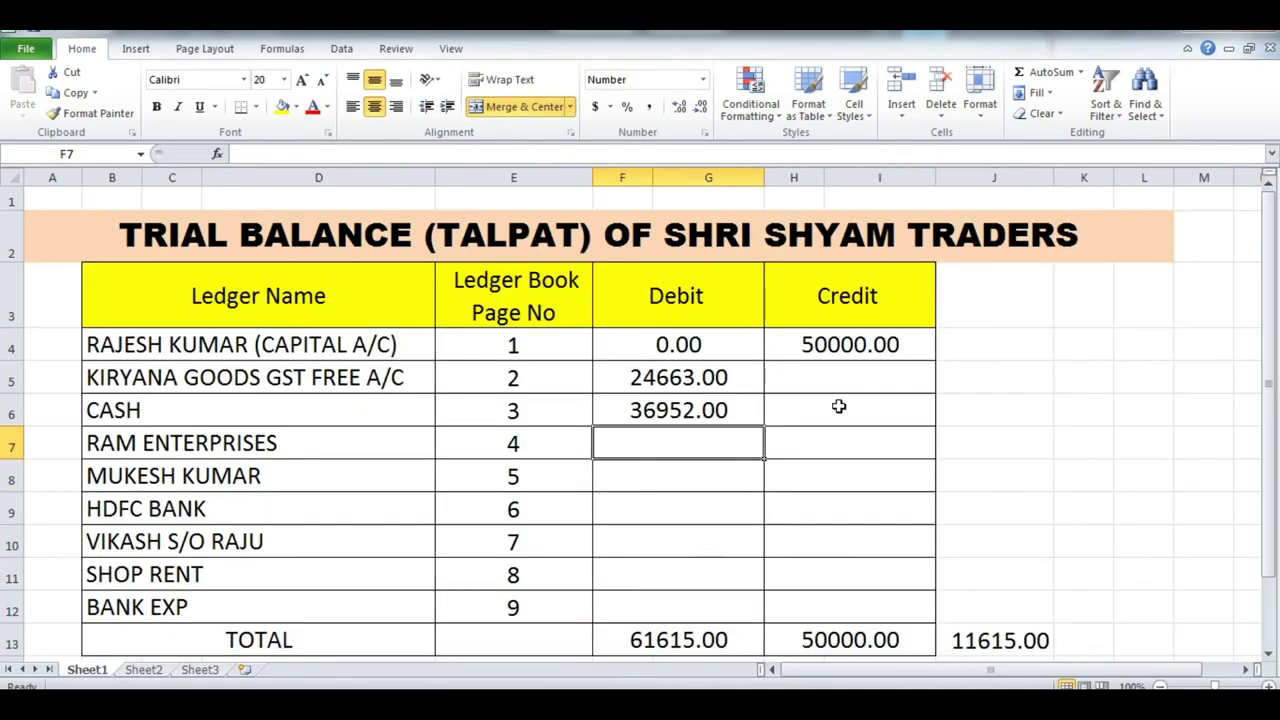
pyautogui.click(846, 437)
pyautogui.write('20')
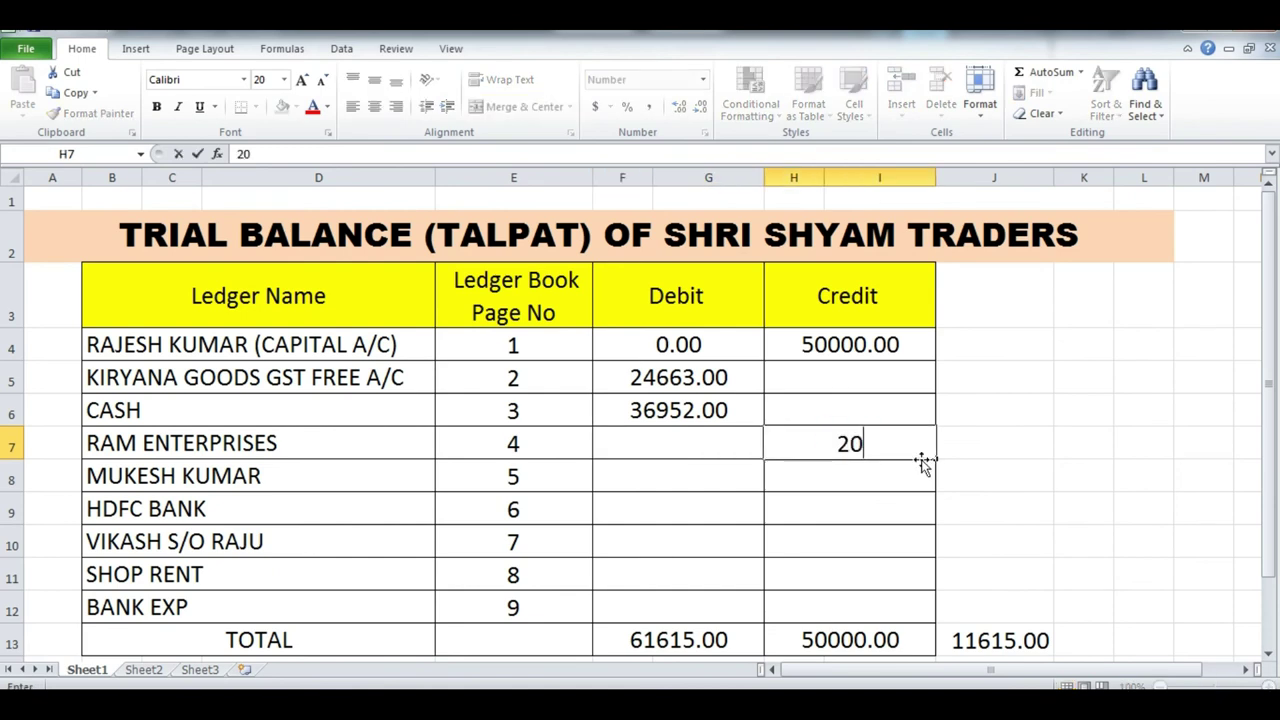
pyautogui.write('471')
pyautogui.press('Return')
# - Calculate the closing balance in the TOTAL row of the customer's ledger on ledger page 5, using +G15-I15
pyautogui.hotkey('ctrl', 'Tab')
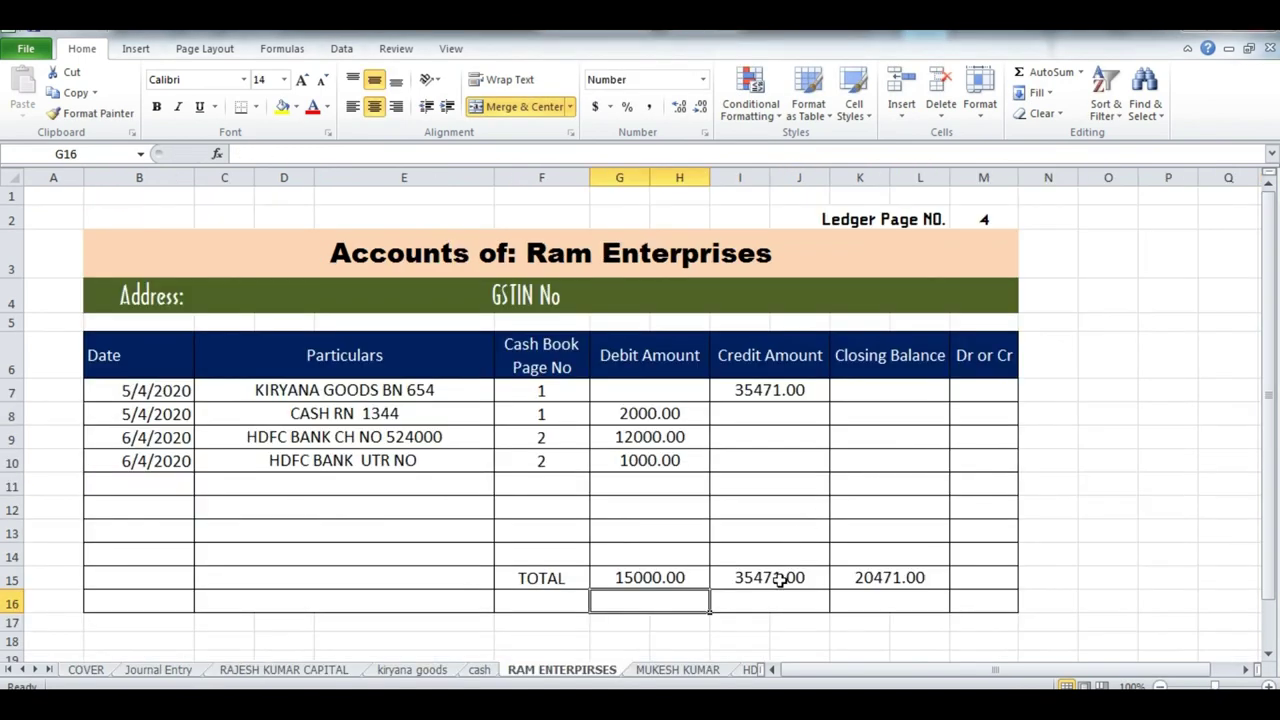
pyautogui.click(779, 580)
pyautogui.click(676, 670)
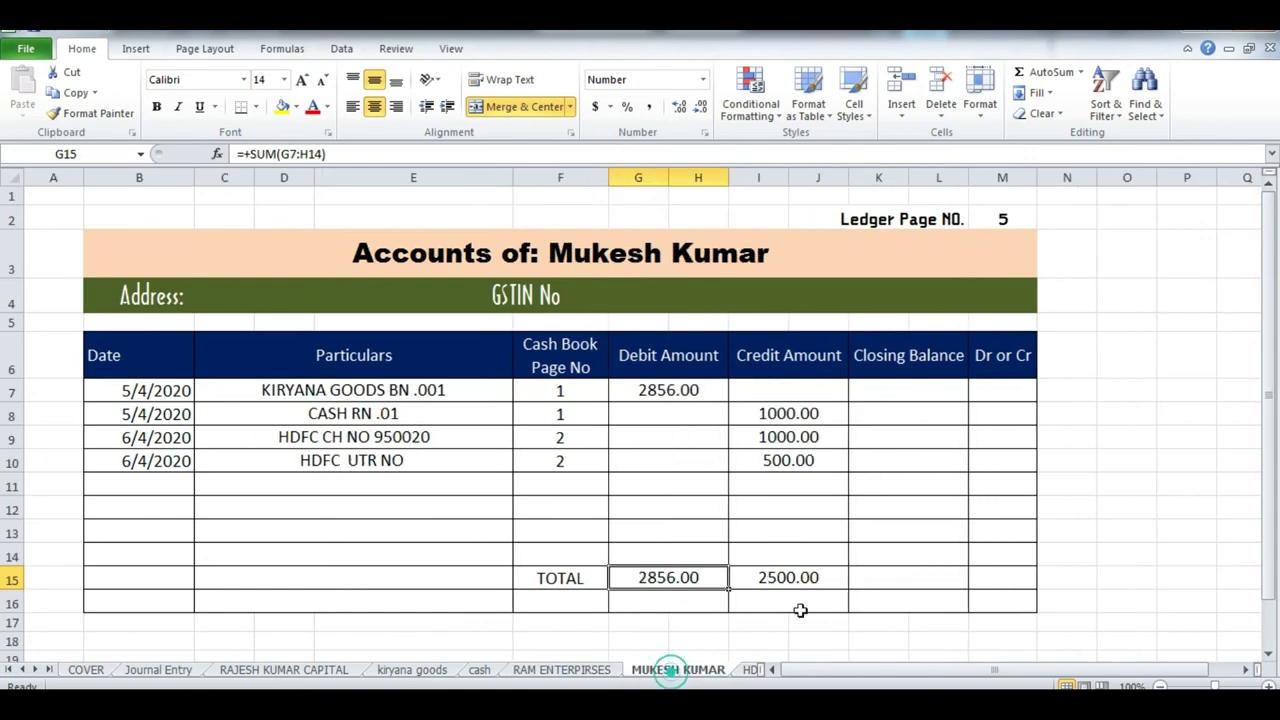
pyautogui.click(876, 575)
pyautogui.write('+')
pyautogui.press('Left')
pyautogui.press('Left')
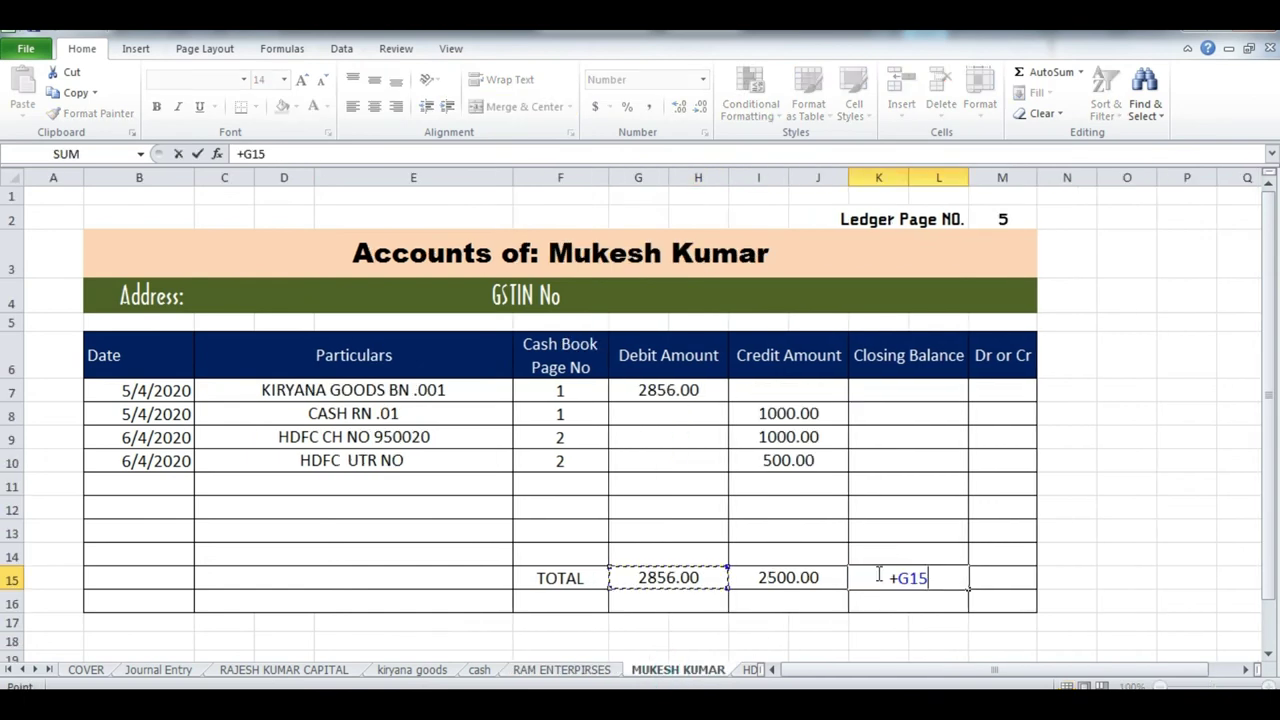
pyautogui.write('-')
pyautogui.press('Left')
pyautogui.press('Return')
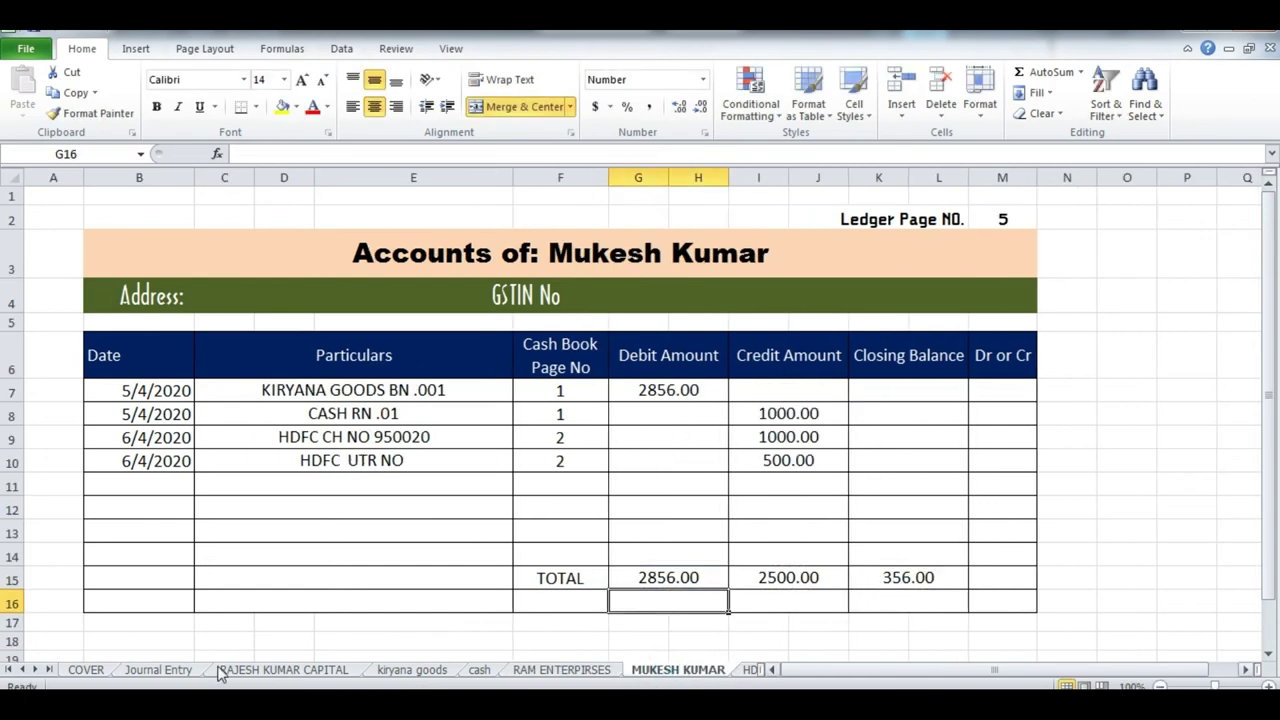
# - Transfer the page 5 customer ledger's closing balance to the trial balance as a debit of 356
pyautogui.hotkey('ctrl', 'Tab')
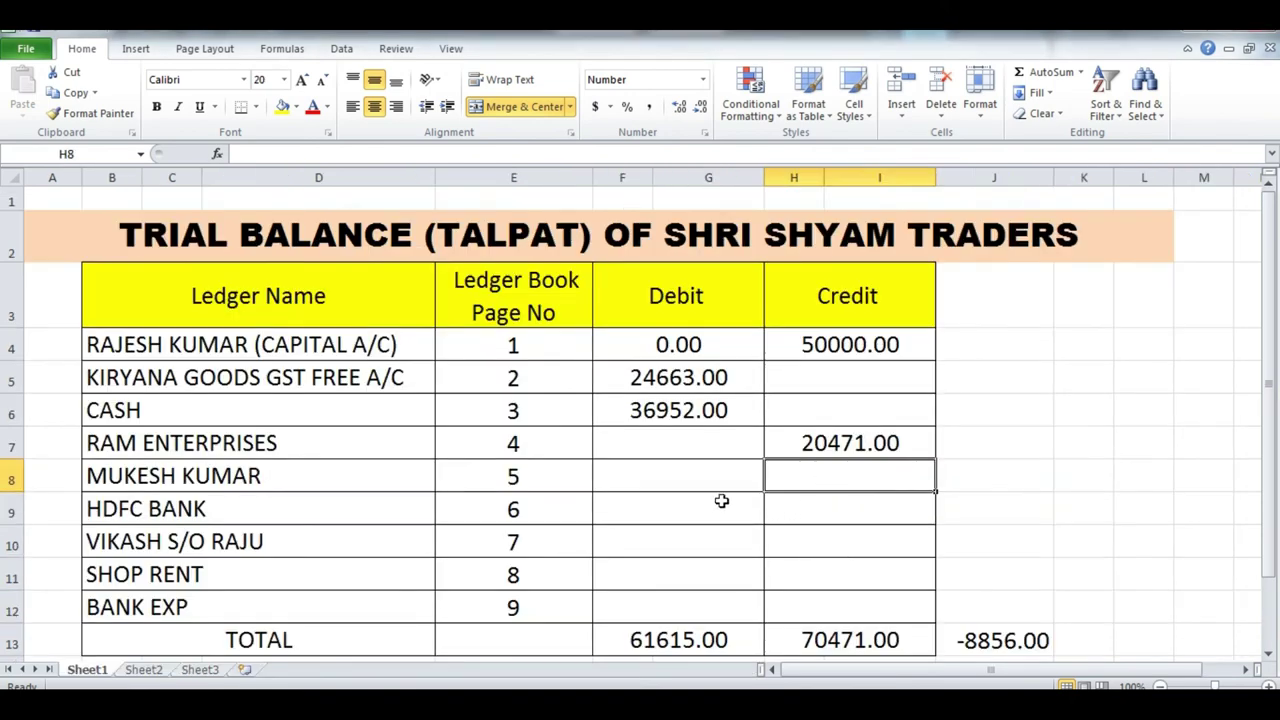
pyautogui.click(686, 479)
pyautogui.write('356')
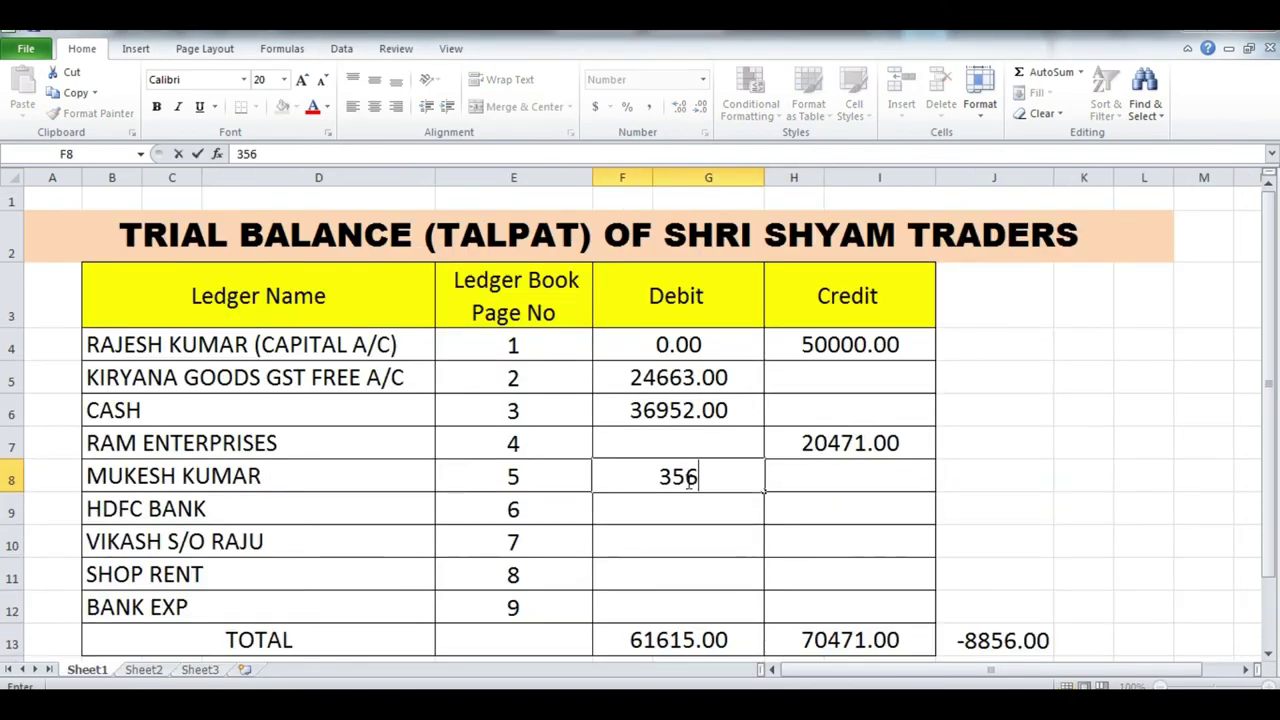
pyautogui.press('Return')
# - Calculate the closing balance in the TOTAL row of the HDFC BANK ledger as credit total minus debit total, using +I15-G15
pyautogui.hotkey('ctrl', 'Tab')
pyautogui.click(752, 669)
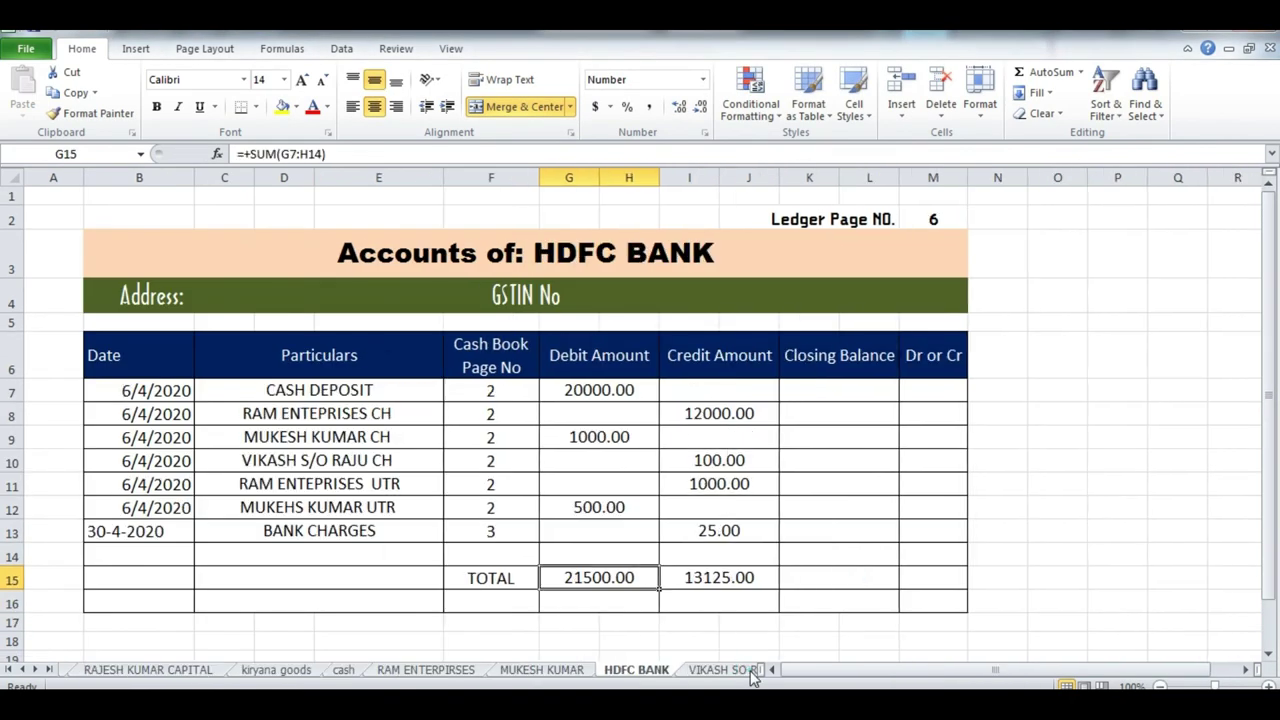
pyautogui.click(797, 580)
pyautogui.write('+I15')
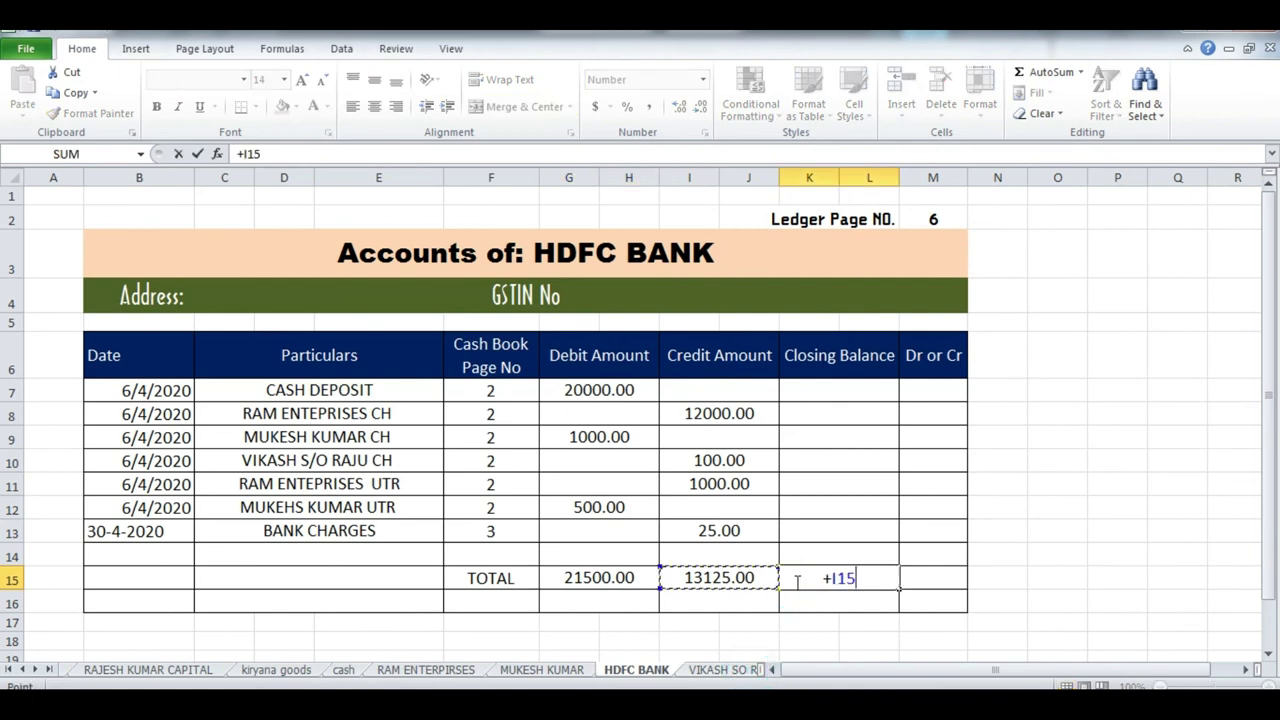
pyautogui.write('-G15')
pyautogui.press('Return')
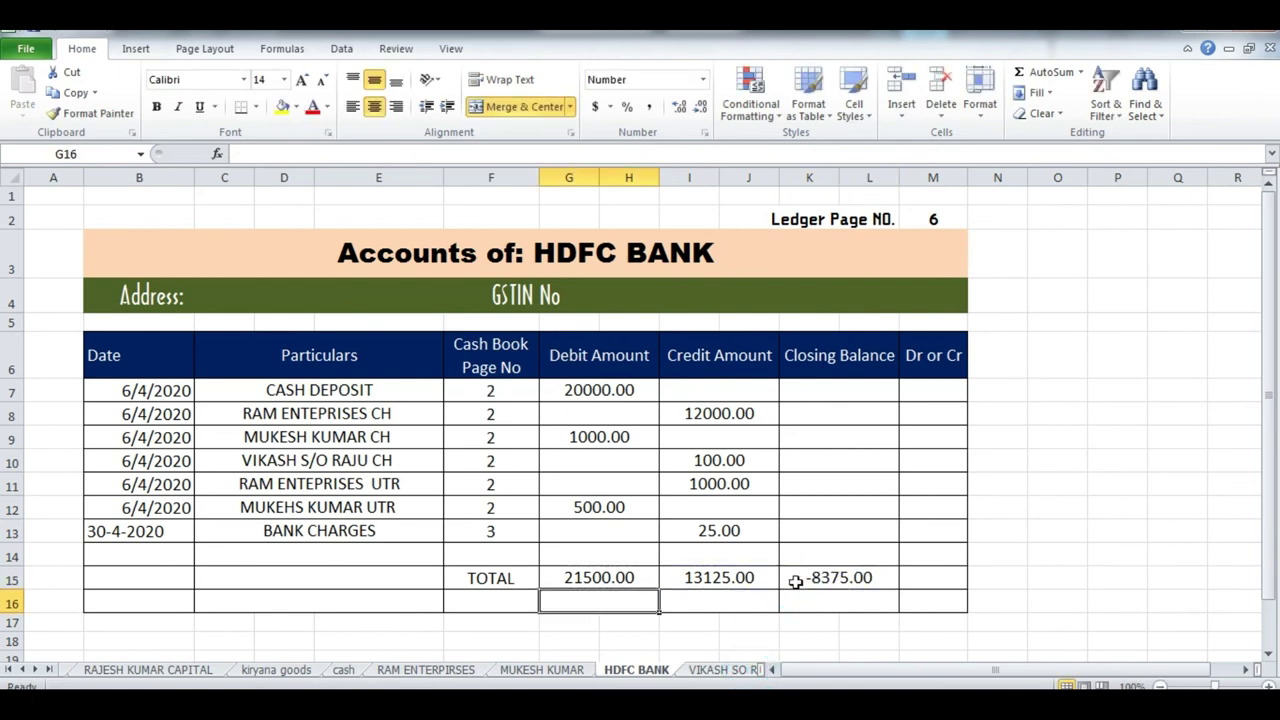
# - Enter trial balance debits of 8375 for HDFC BANK and 0 for the shop owner's account on ledger page 7
pyautogui.hotkey('alt', 'Tab')
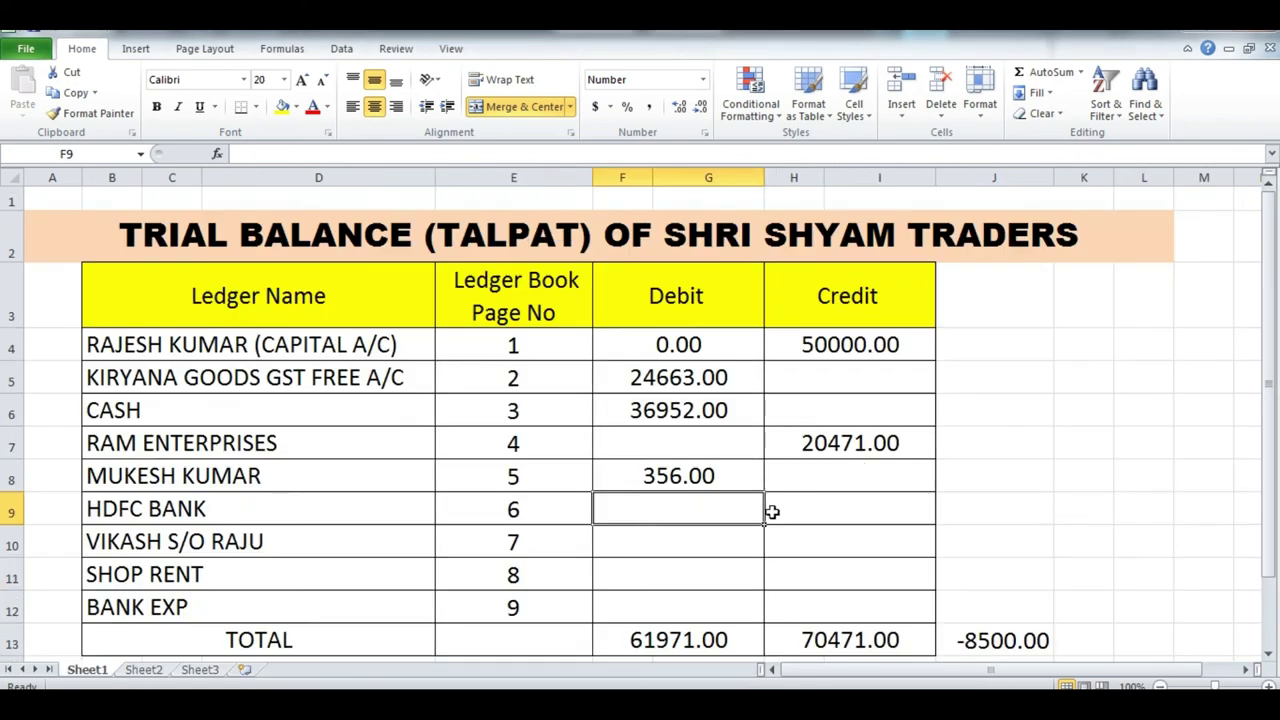
pyautogui.write('8375')
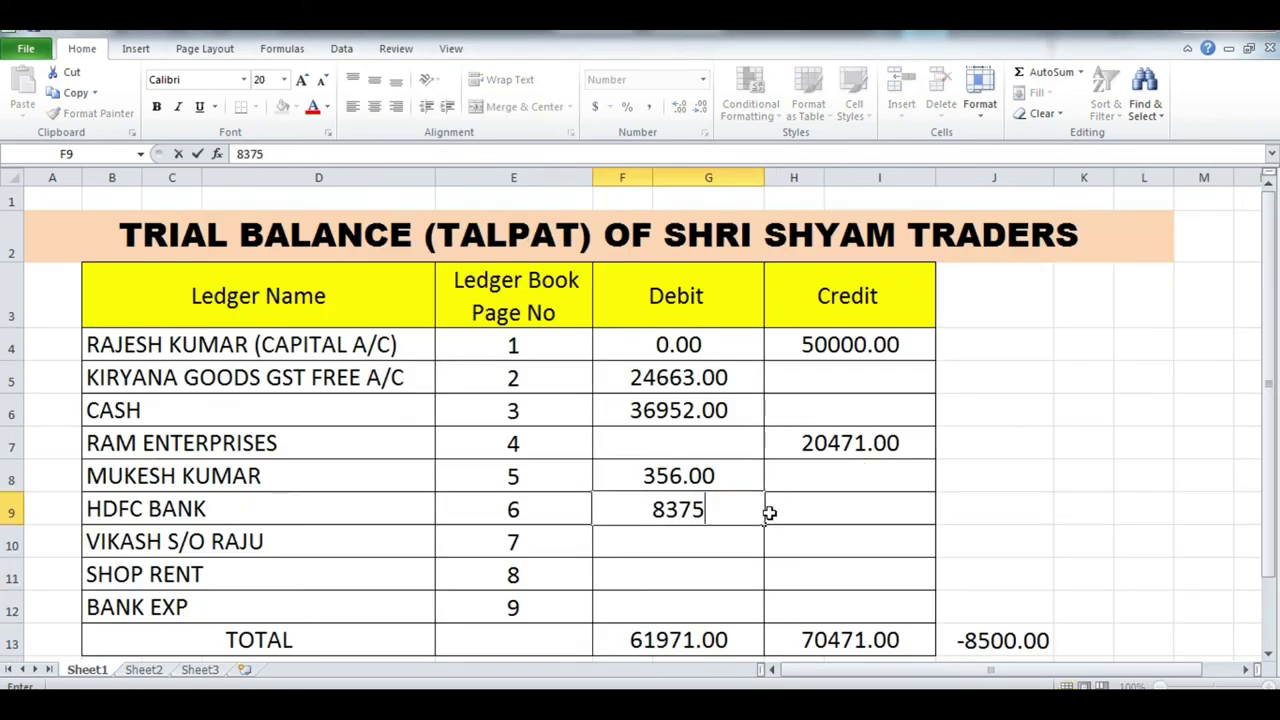
pyautogui.press('Return')
pyautogui.write('0')
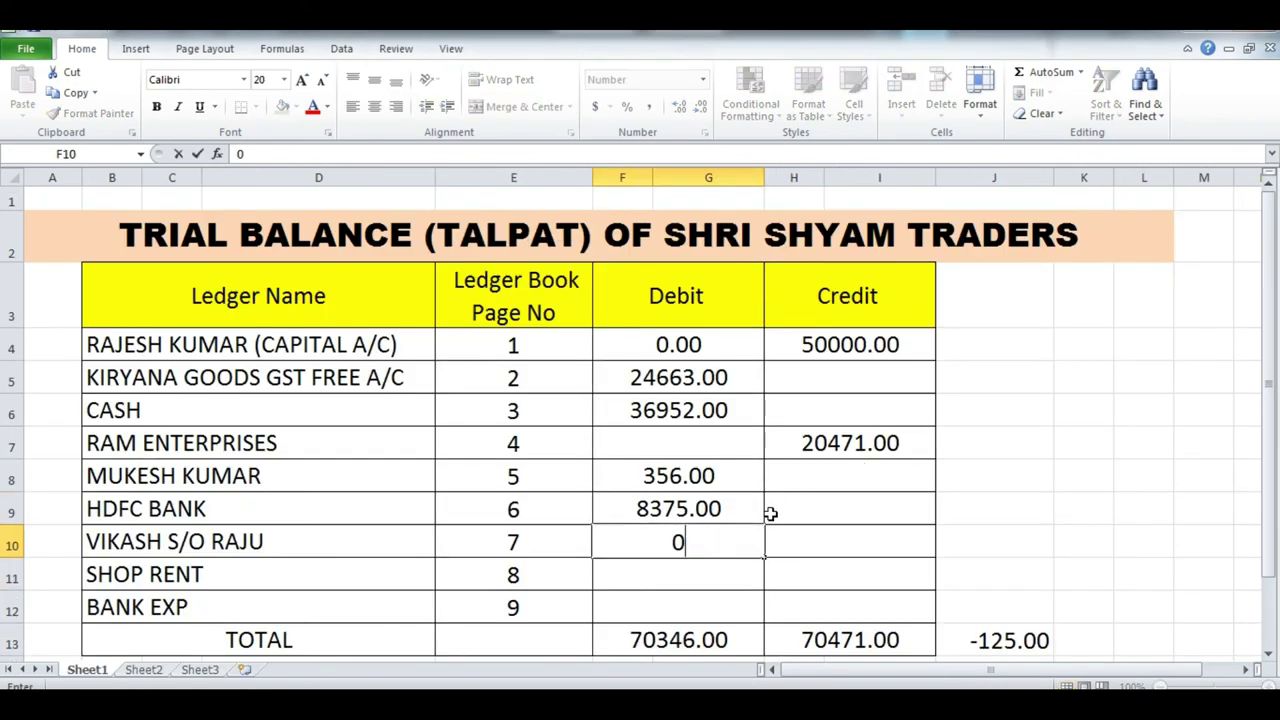
pyautogui.press('Return')
# - Check the shop owner, SHOP RENT and BANK EXP ledger totals and enter trial balance debits of 100 for SHOP RENT and 25 for BANK EXP
pyautogui.hotkey('alt', 'Tab')
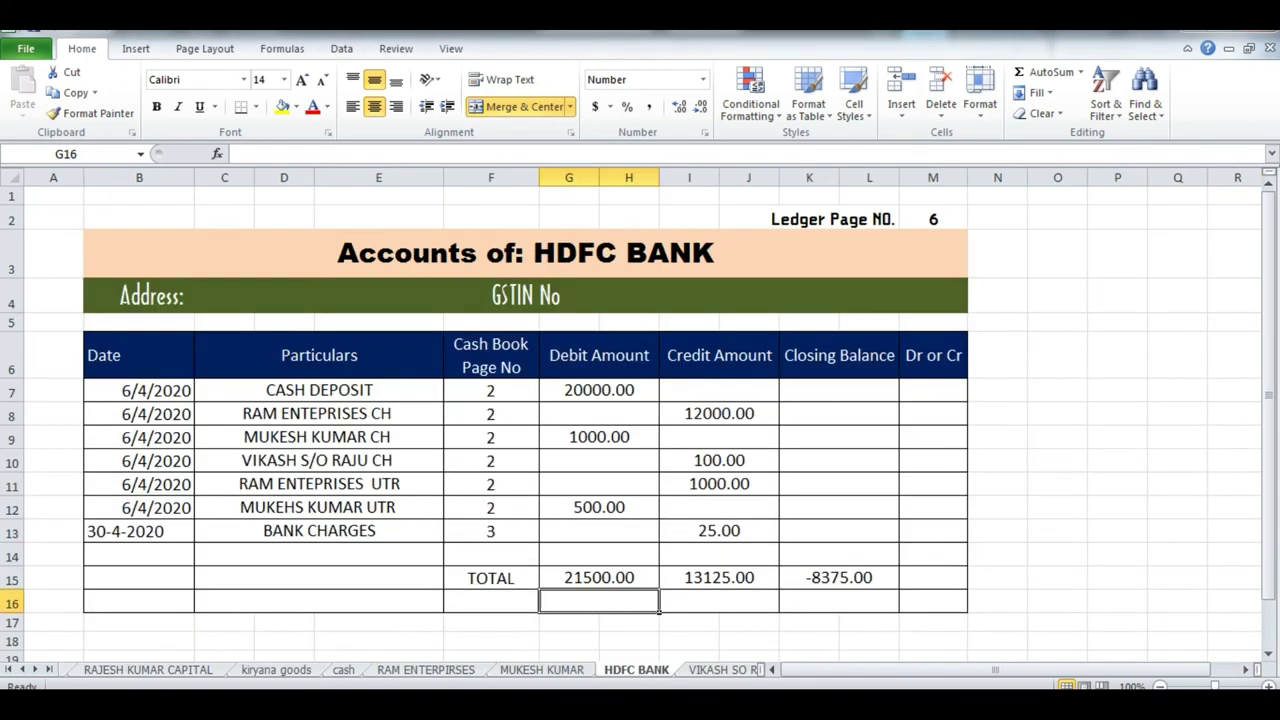
pyautogui.click(716, 672)
pyautogui.click(609, 531)
pyautogui.click(727, 532)
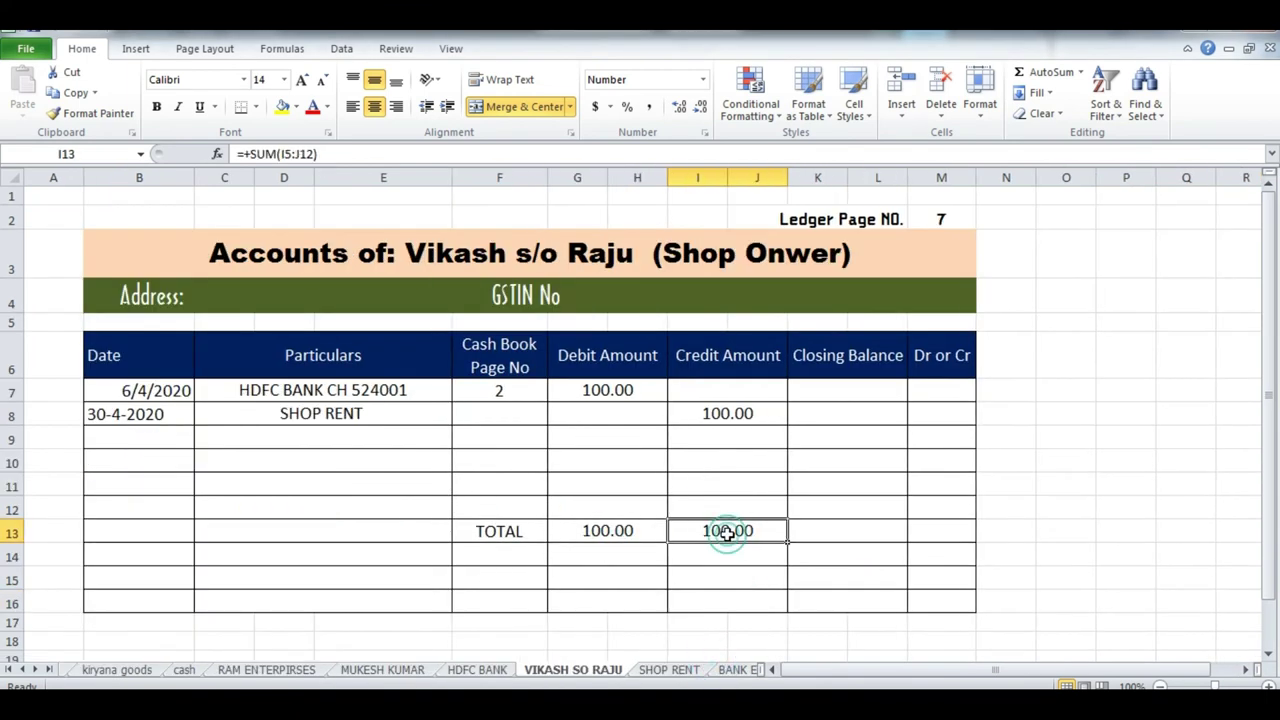
pyautogui.click(669, 670)
pyautogui.click(607, 578)
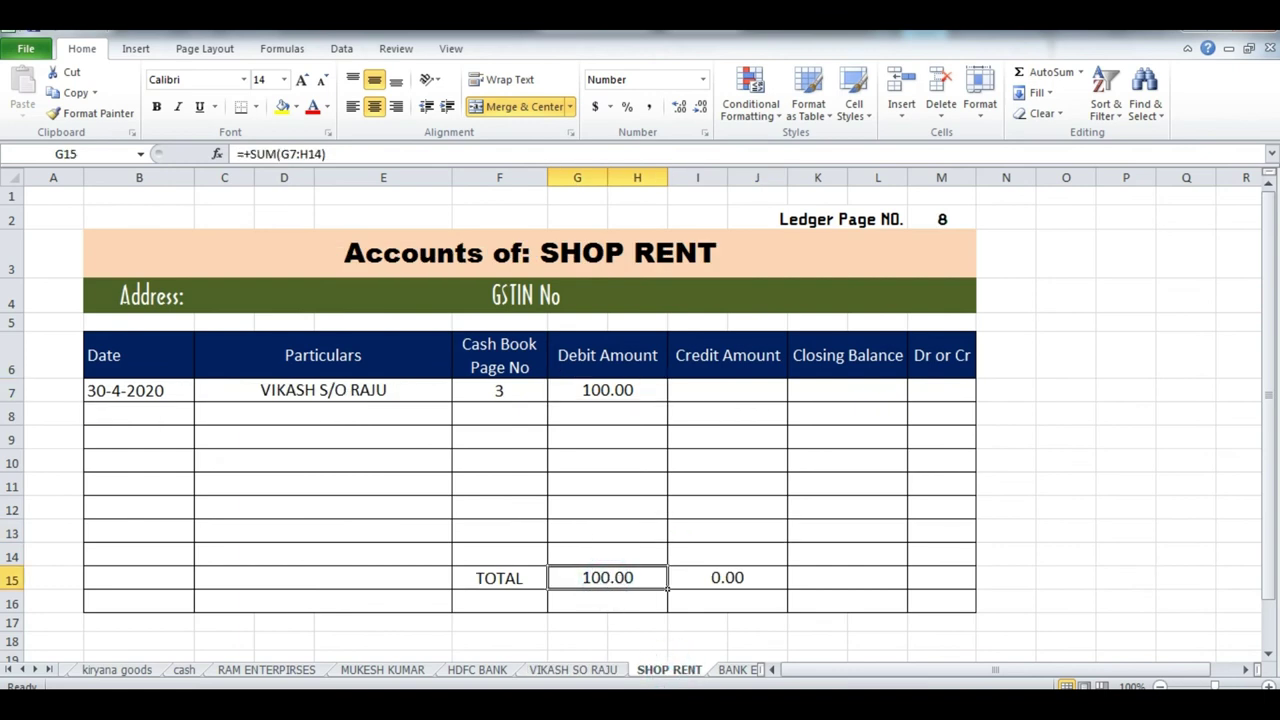
pyautogui.click(731, 675)
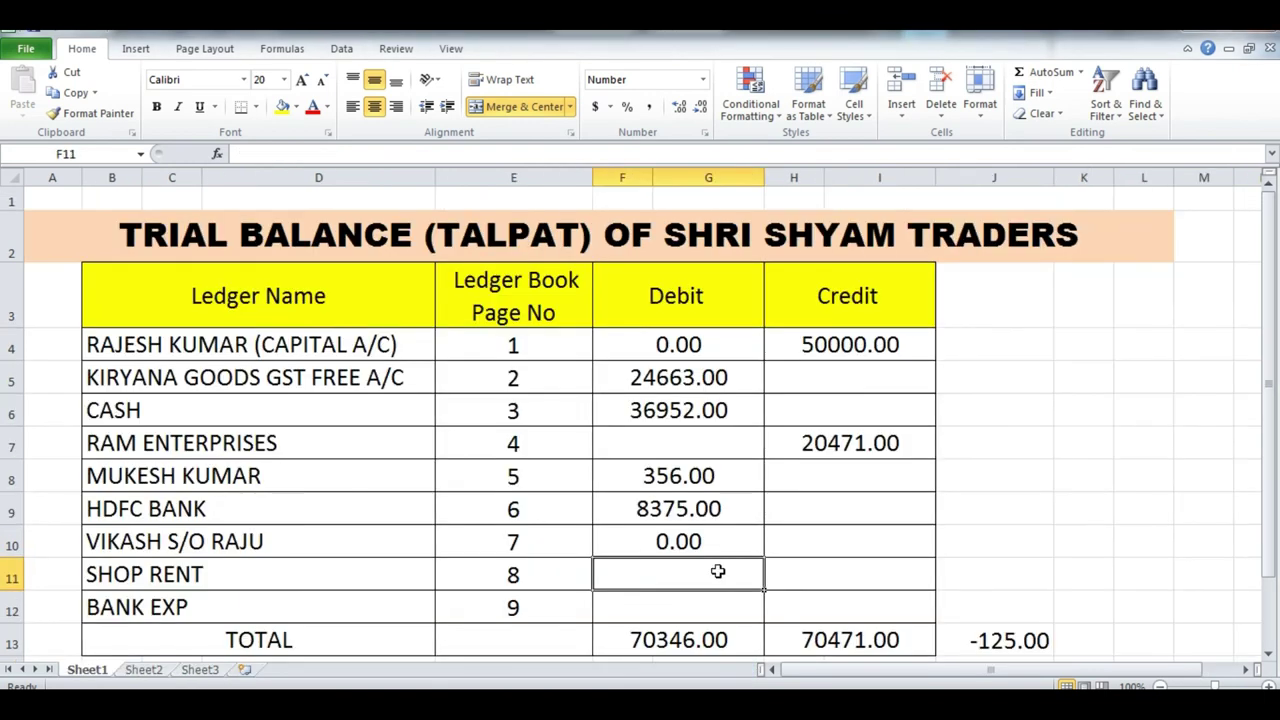
pyautogui.write('100')
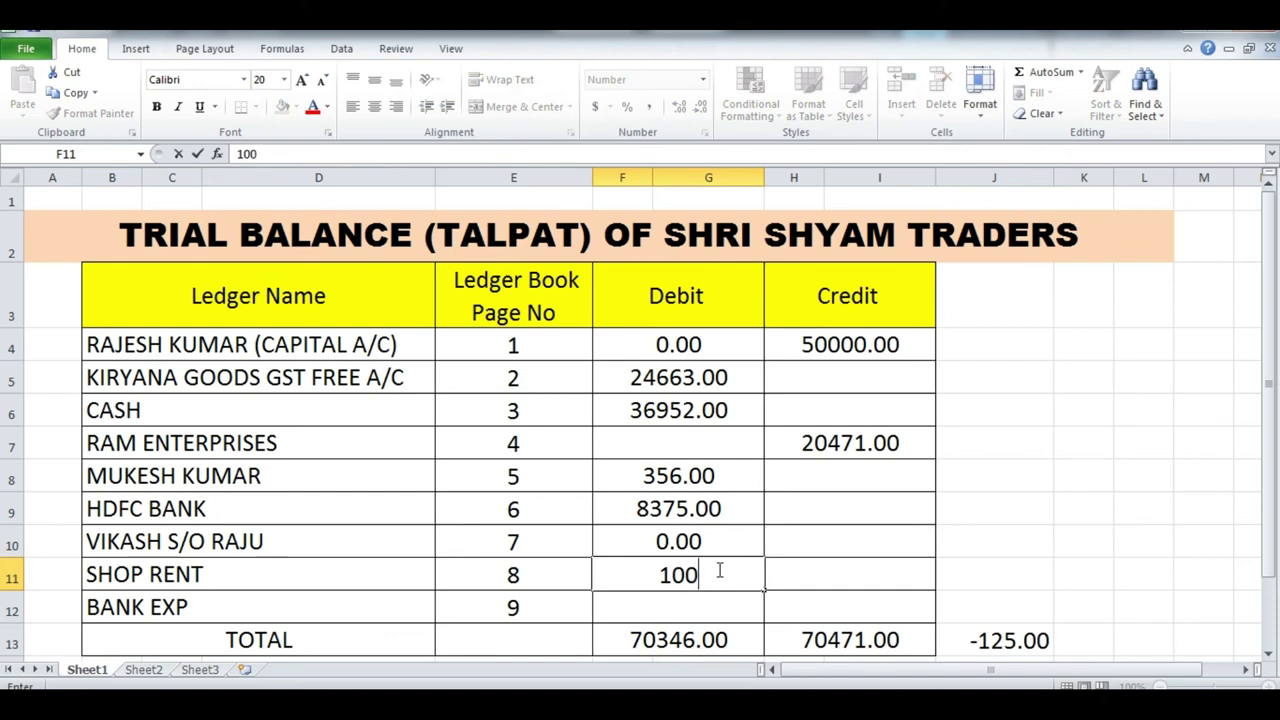
pyautogui.press('Return')
pyautogui.write('25')
pyautogui.press('Return')
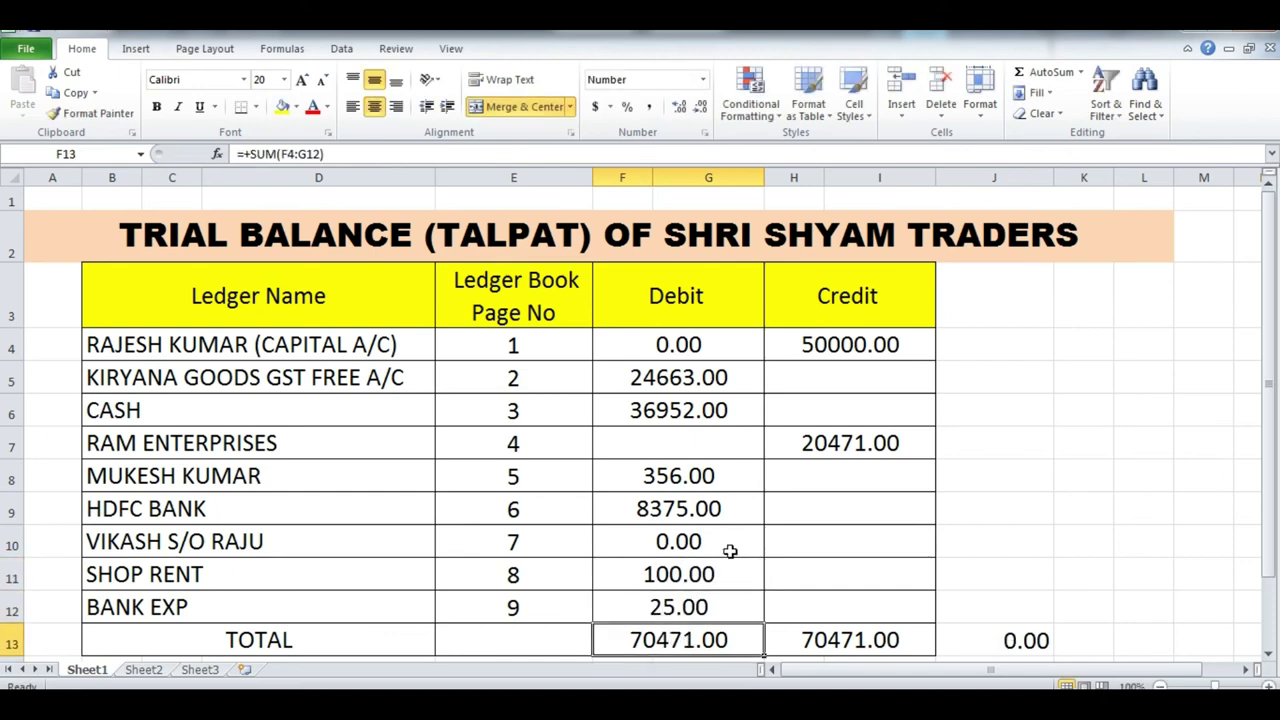
# - Examine the trial balance's debit total, credit total and their difference, and return to the BANK EXP ledger
pyautogui.scroll(-1, 718, 545)
pyautogui.click(700, 578)
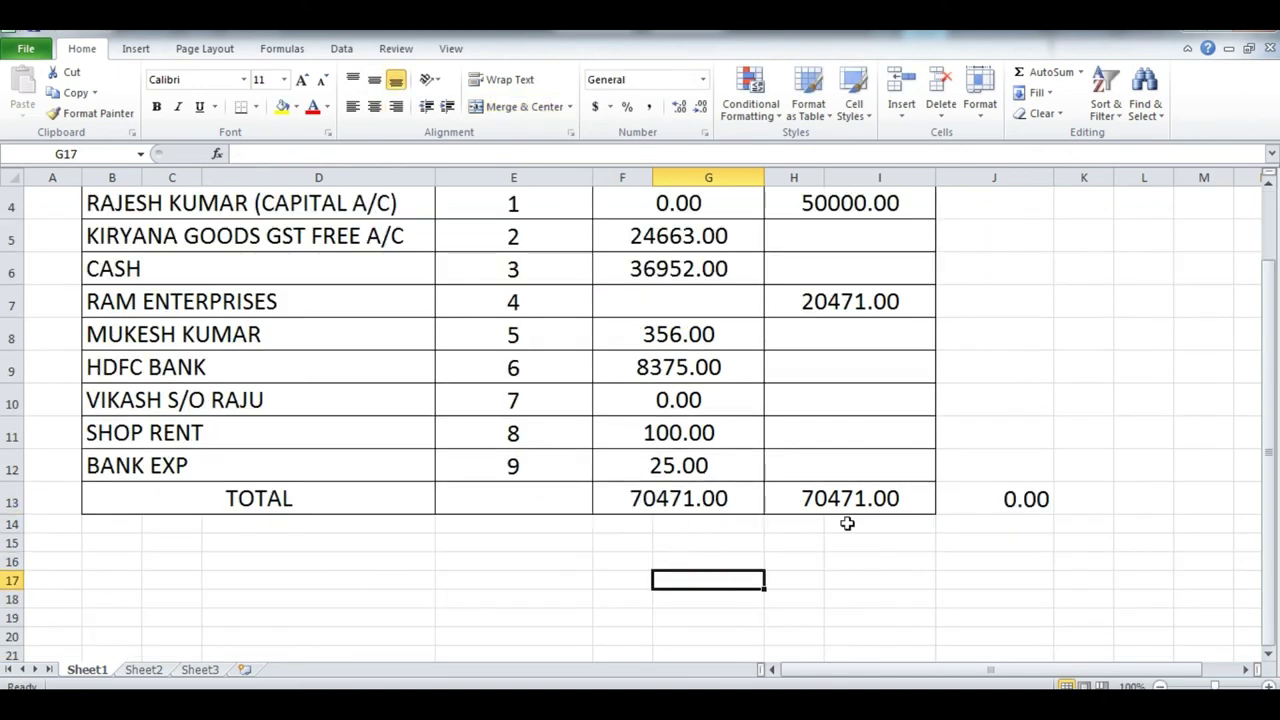
pyautogui.click(1015, 490)
pyautogui.click(670, 490)
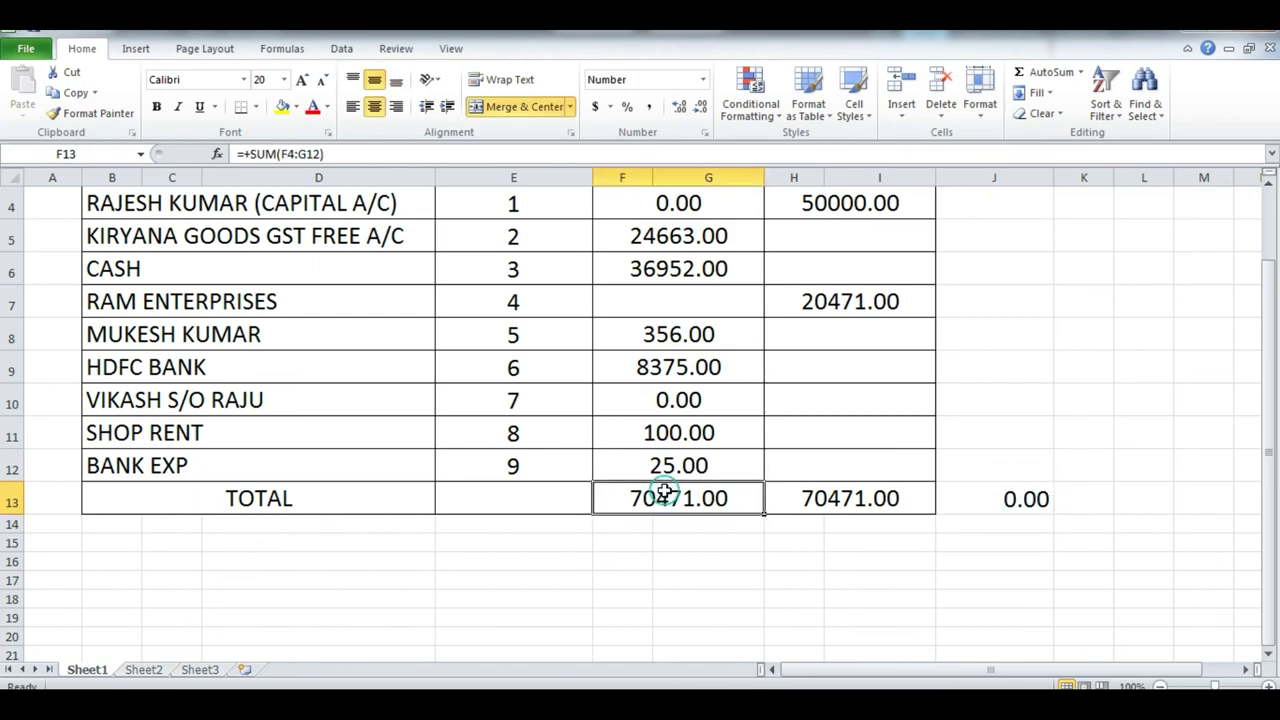
pyautogui.click(855, 497)
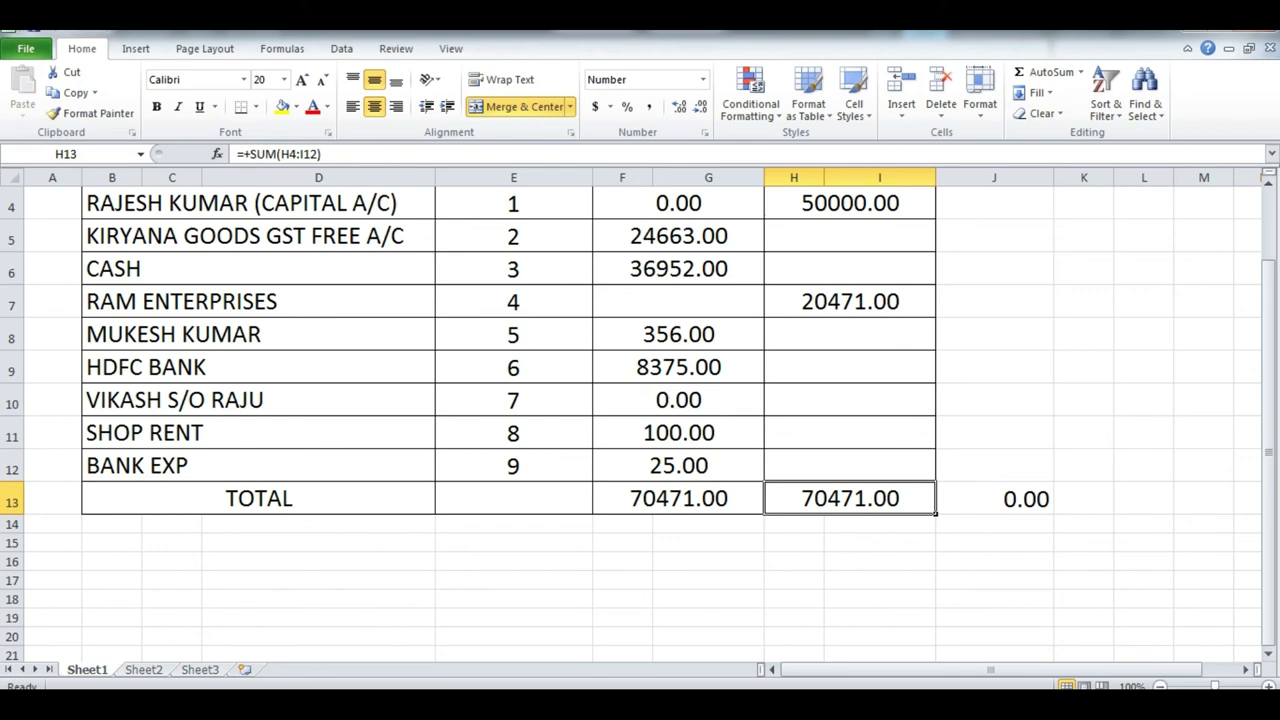
pyautogui.click(494, 633)
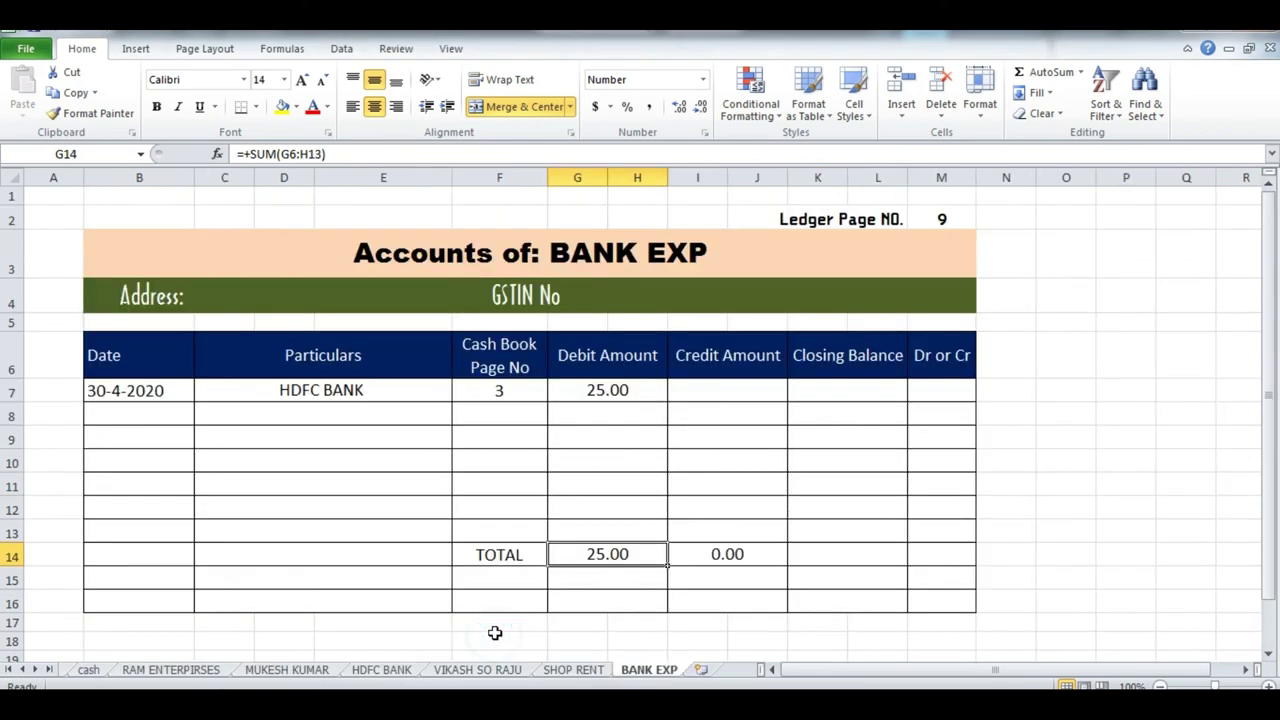
pyautogui.scroll(-3, 494, 633)
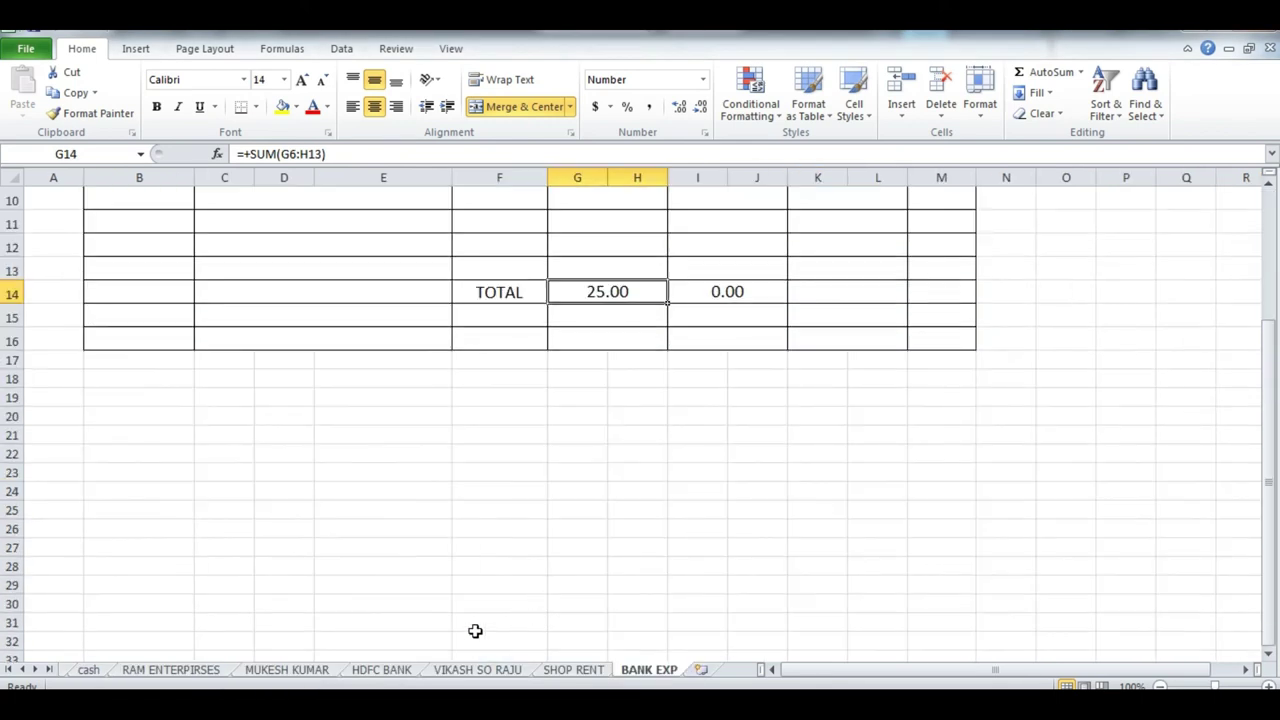
# - Examine the debit and credit totals of the three days' entries at the end of the Journal Entry sheet
pyautogui.click(9, 669)
pyautogui.click(158, 669)
pyautogui.click(757, 463)
pyautogui.click(757, 425)
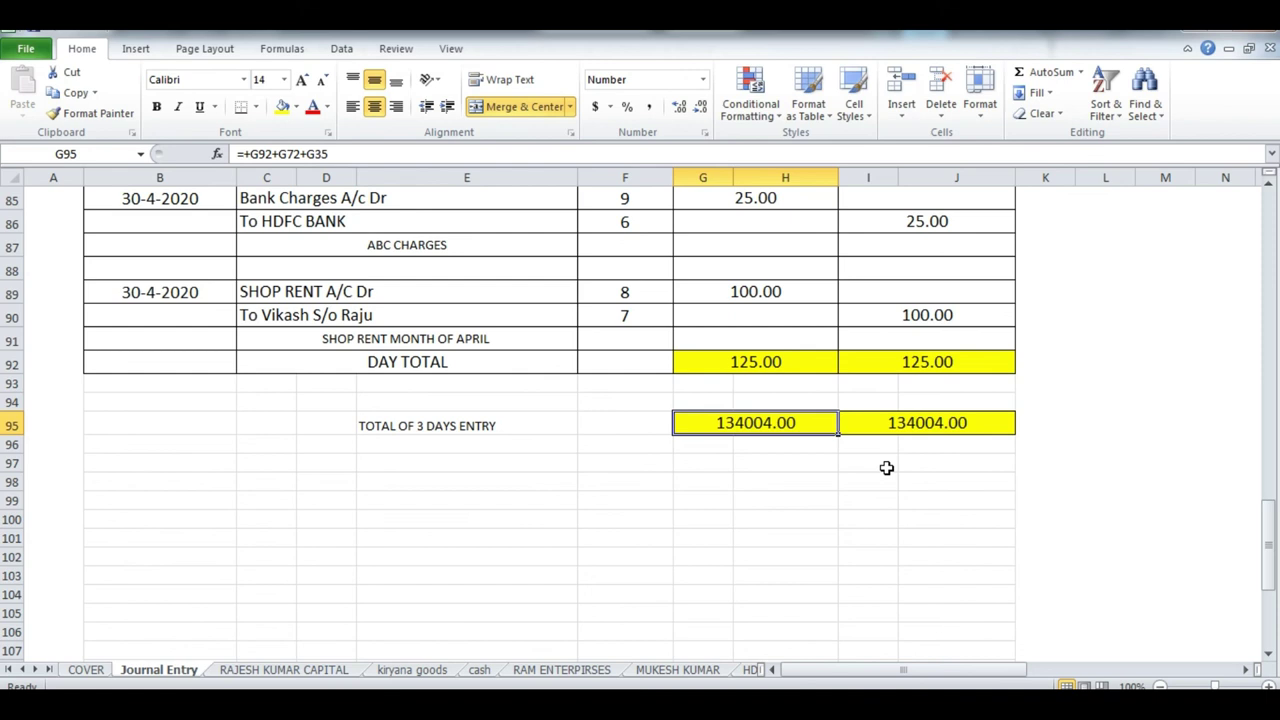
pyautogui.click(890, 480)
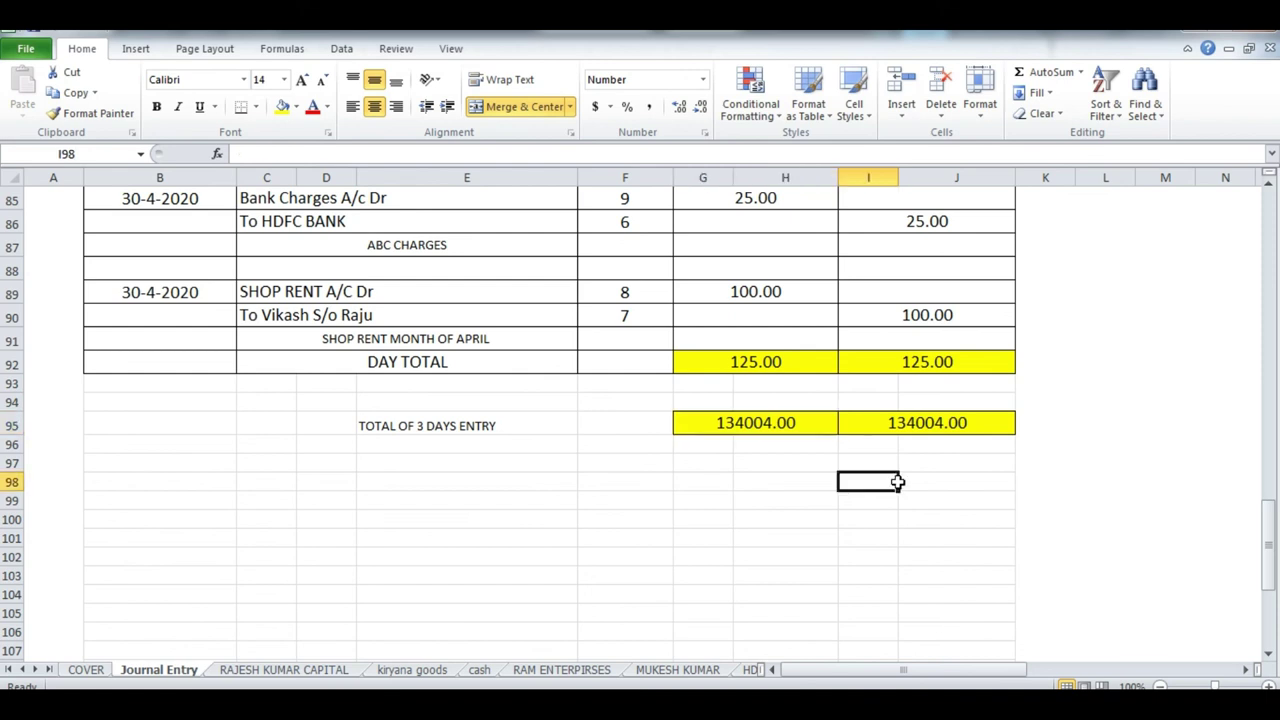
pyautogui.click(757, 418)
pyautogui.click(978, 433)
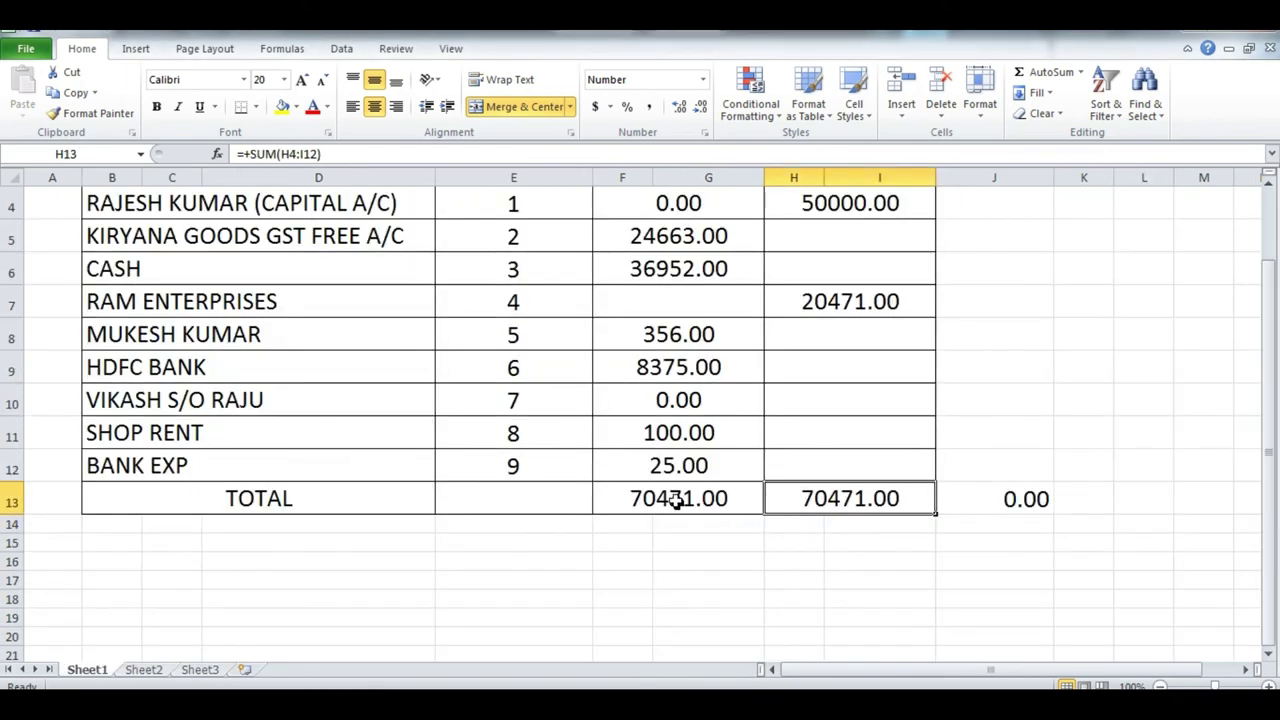
# - Switch to the trial balance workbook and compare the debit and credit totals in its TOTAL row
pyautogui.click(677, 494)
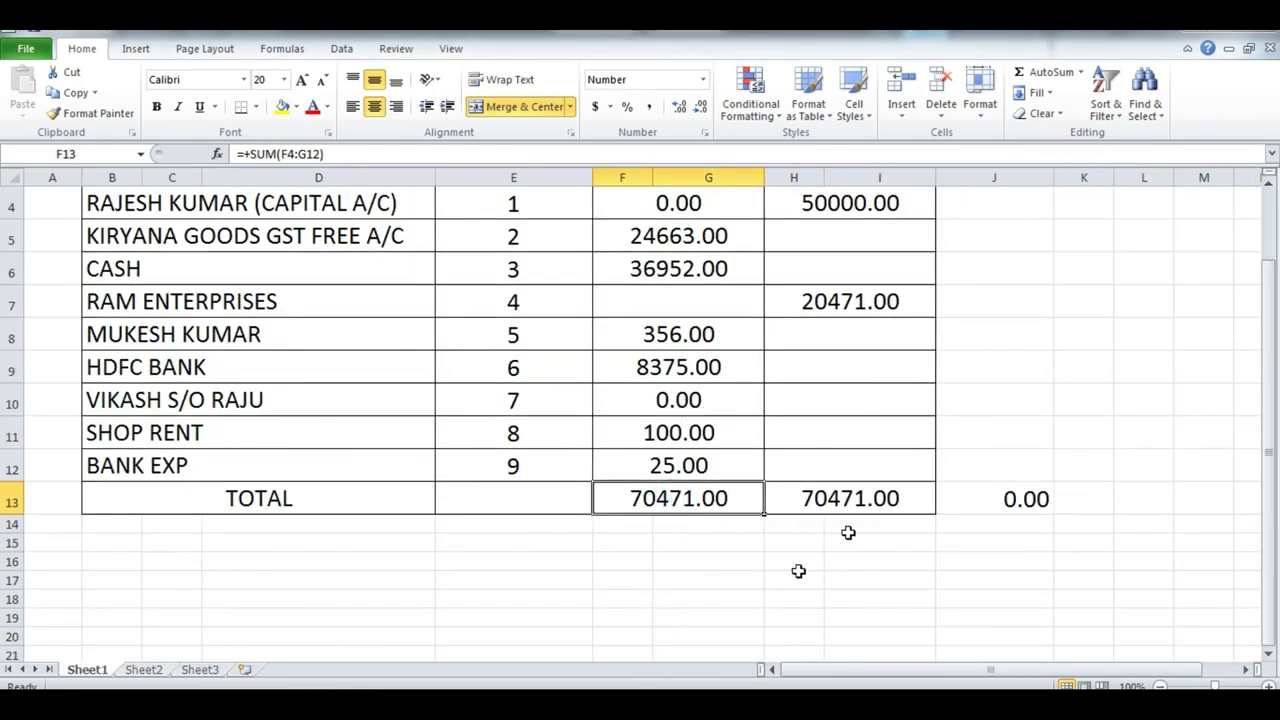
pyautogui.scroll(1, 803, 566)
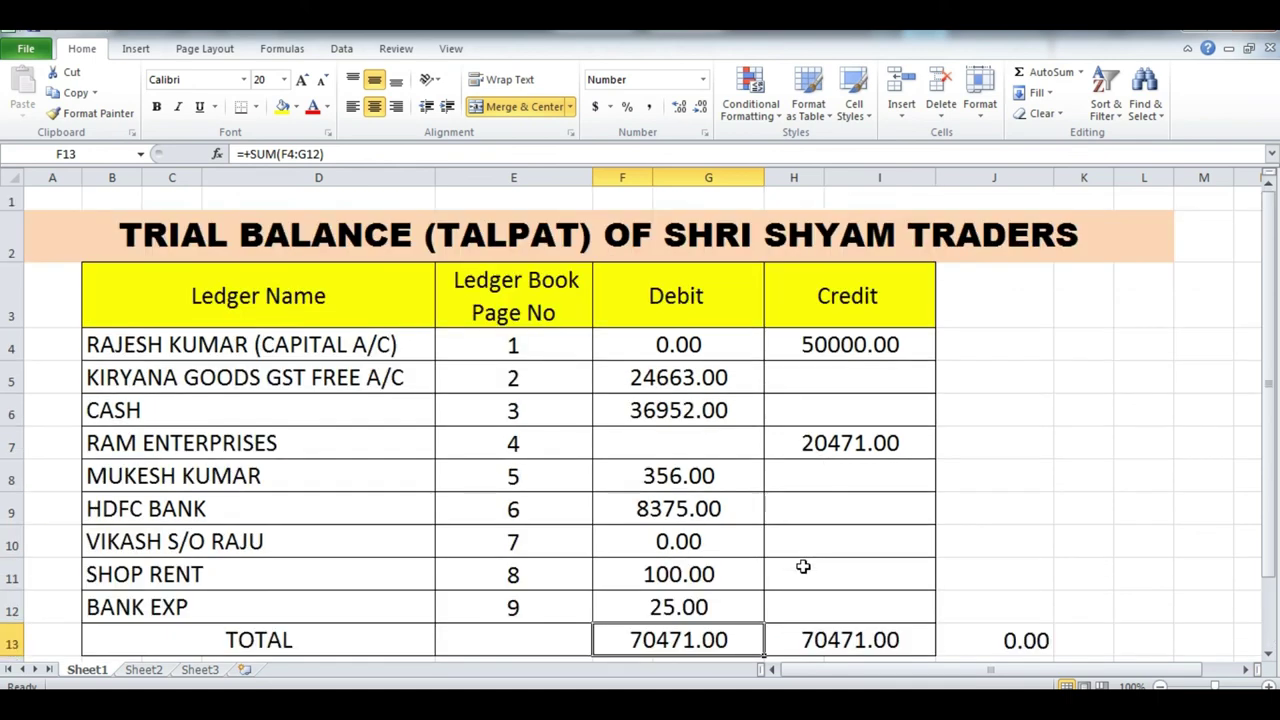
pyautogui.scroll(-1, 803, 566)
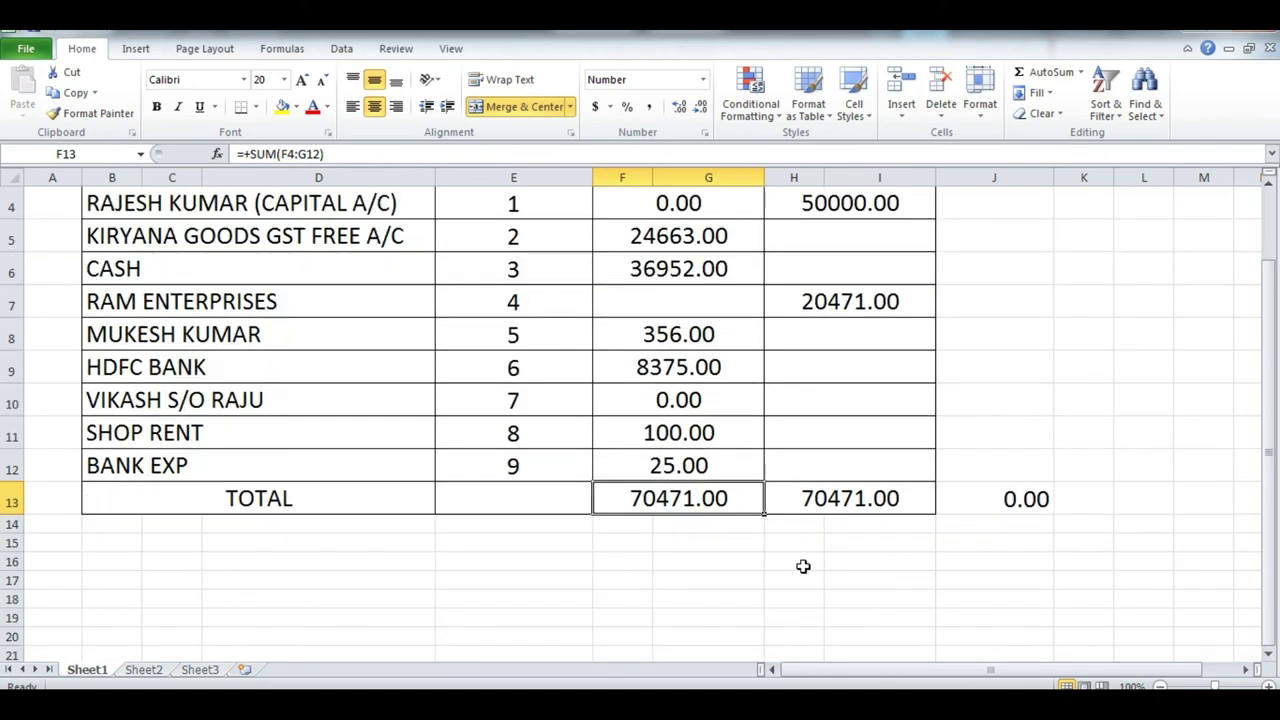